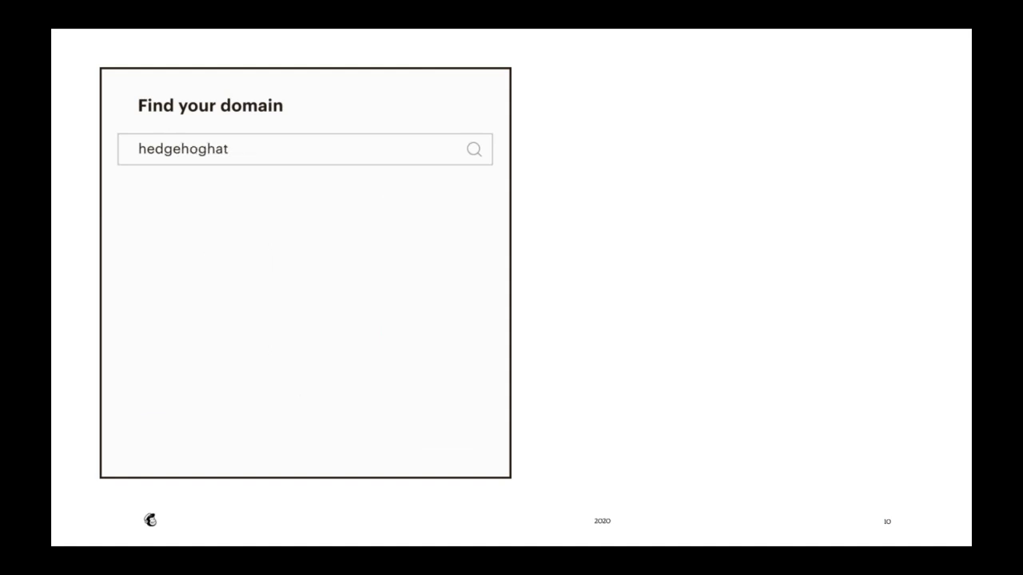
pyautogui.press('Right')
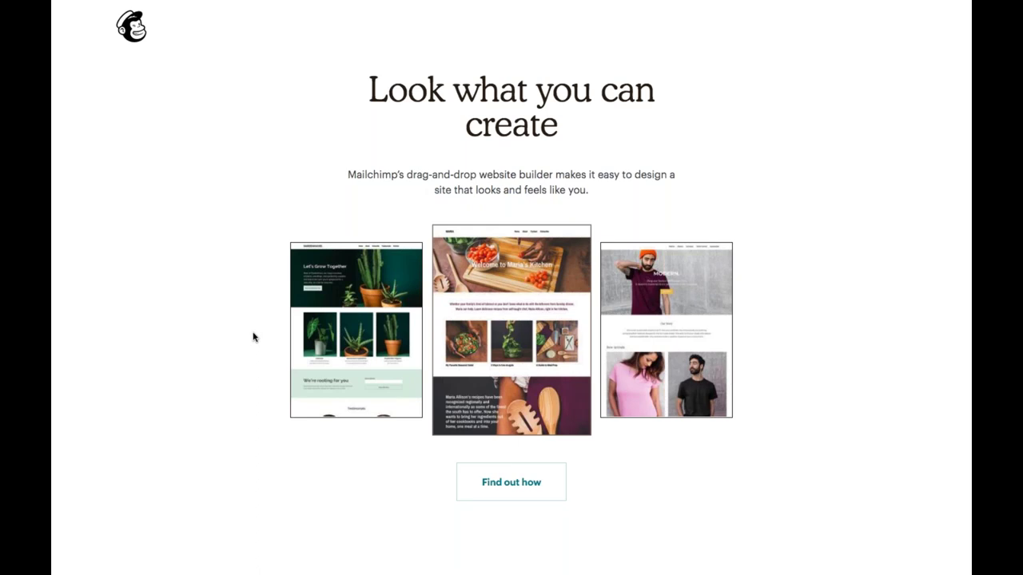
# Examine the Gardenhause plant shop example website from its header through to the footer, closing the preview when done.
pyautogui.click(336, 337)
pyautogui.scroll(-2, 337, 332)
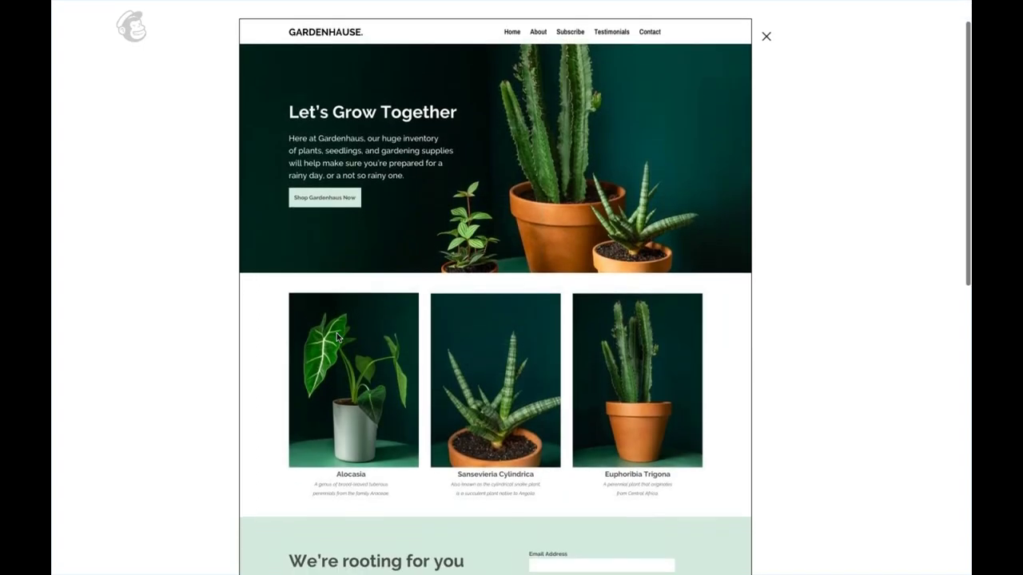
pyautogui.scroll(-2, 336, 338)
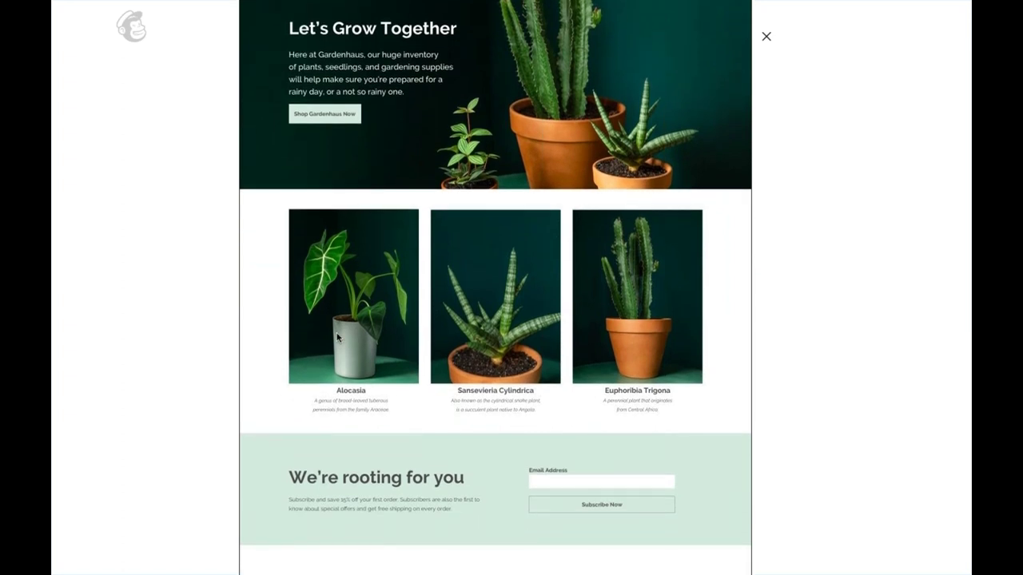
pyautogui.scroll(-4, 337, 337)
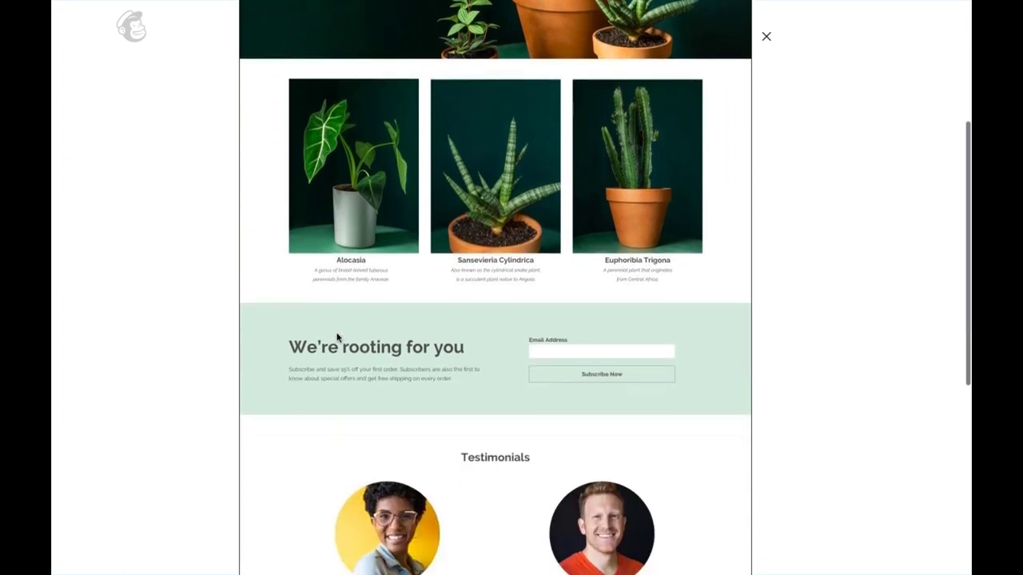
pyautogui.scroll(-5, 282, 390)
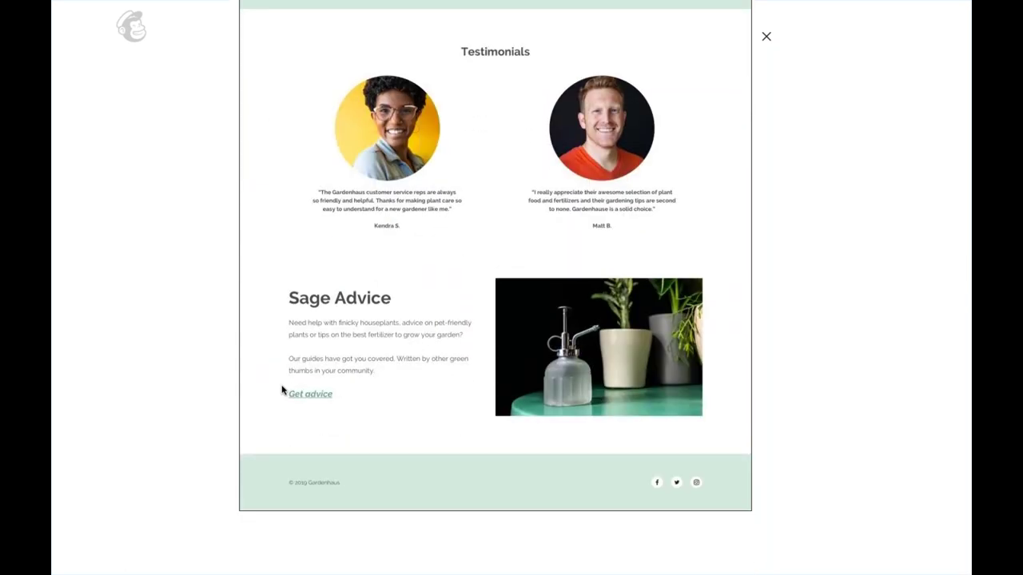
pyautogui.click(195, 397)
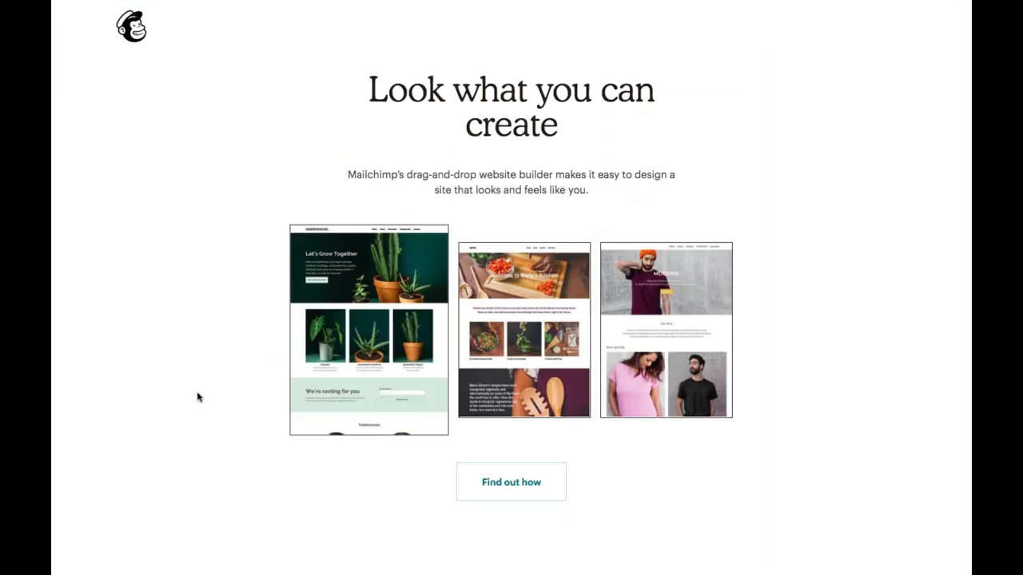
# Examine the cooking and recipes example website from its welcome banner through the newsletter signup section.
pyautogui.click(485, 342)
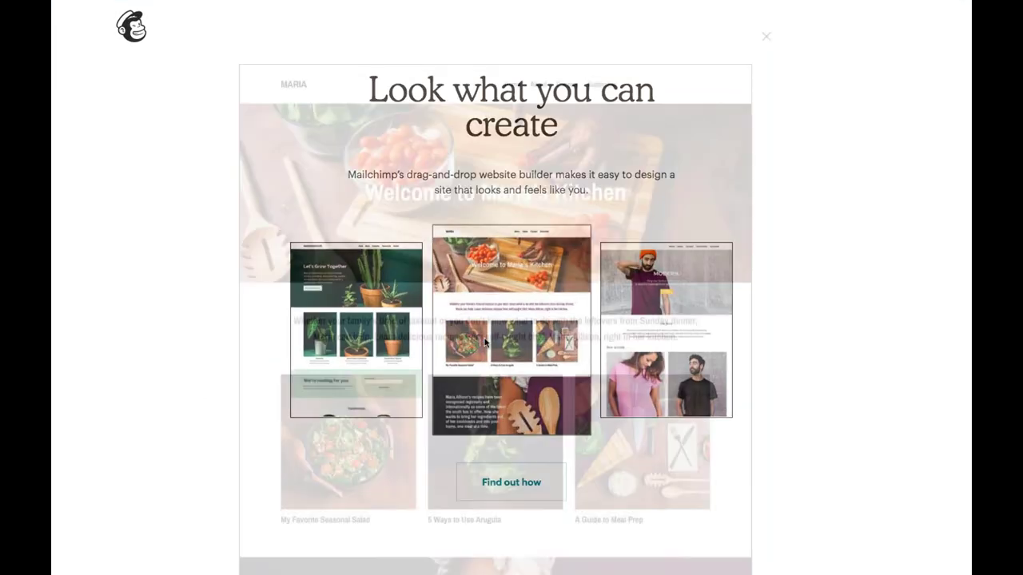
pyautogui.scroll(-3, 485, 342)
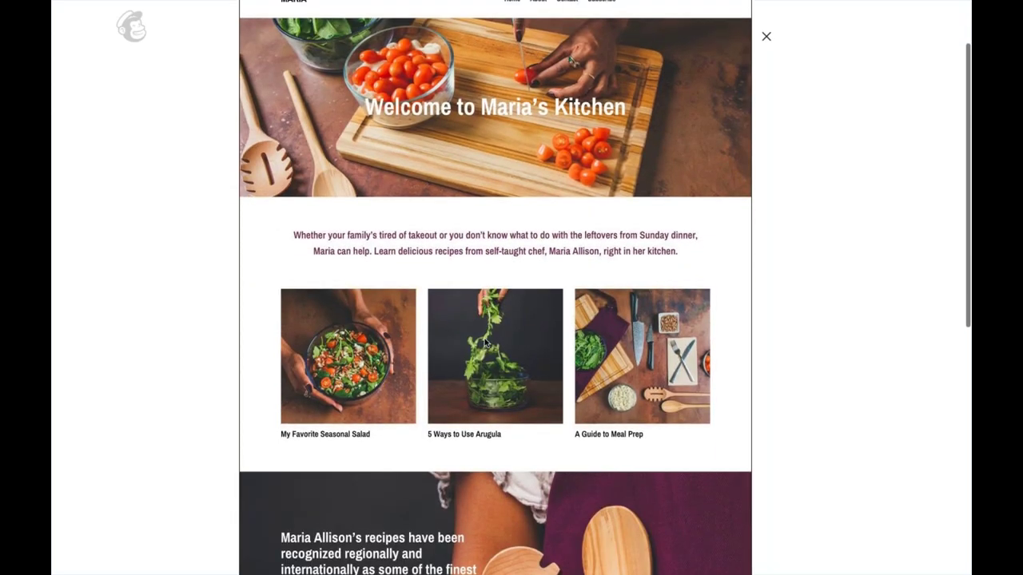
pyautogui.scroll(-3, 484, 342)
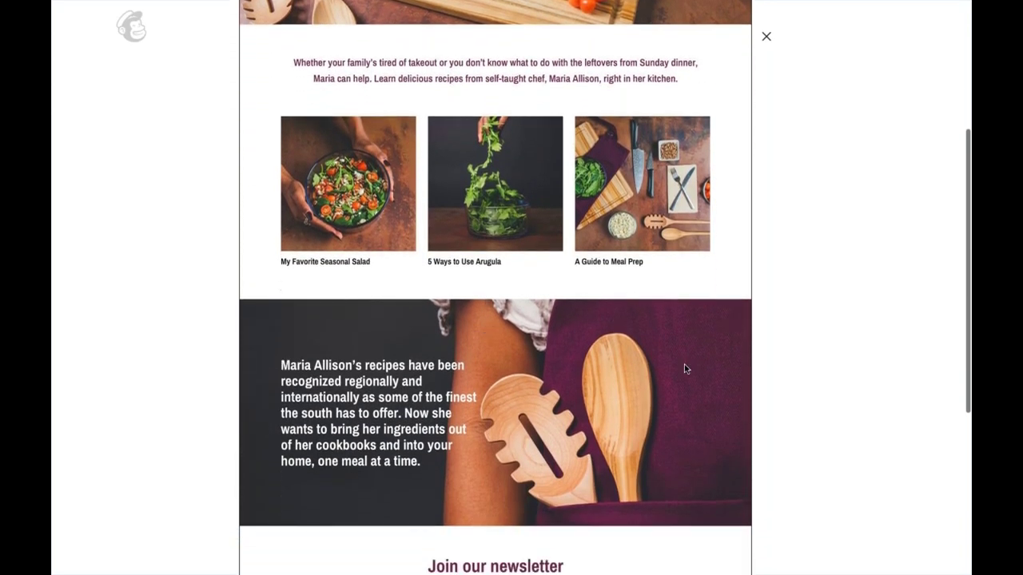
pyautogui.scroll(-3, 684, 369)
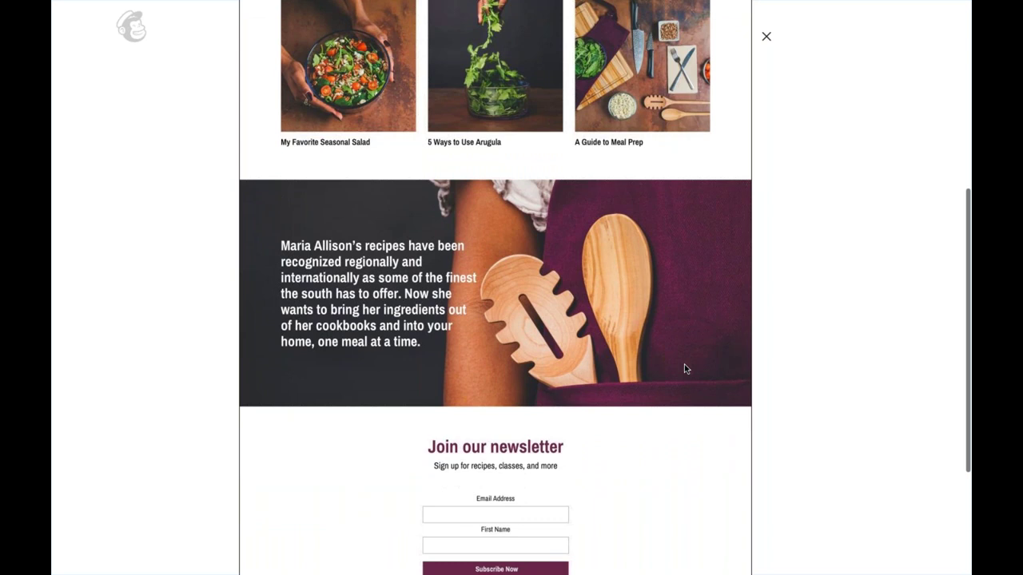
pyautogui.scroll(-3, 684, 369)
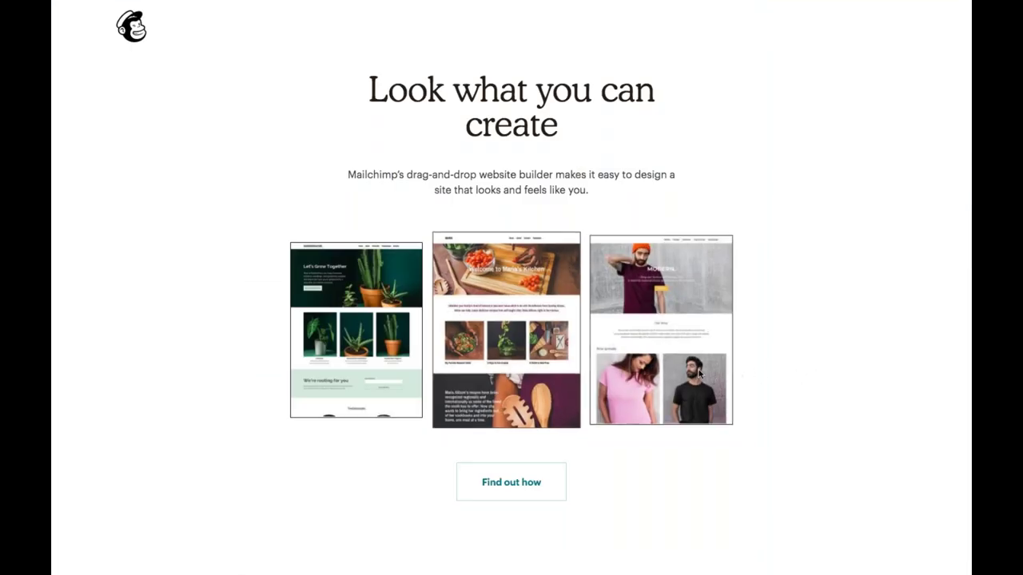
# Examine the Modern clothing example website, including its new arrivals, details, map, testimonial and Share your style sections.
pyautogui.click(693, 372)
pyautogui.scroll(-1, 694, 373)
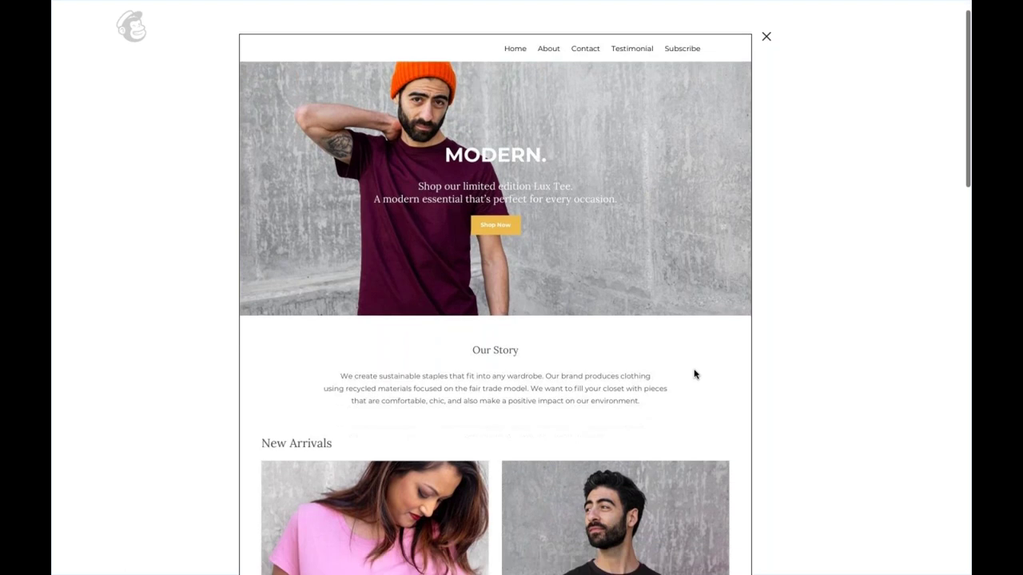
pyautogui.scroll(-5, 693, 374)
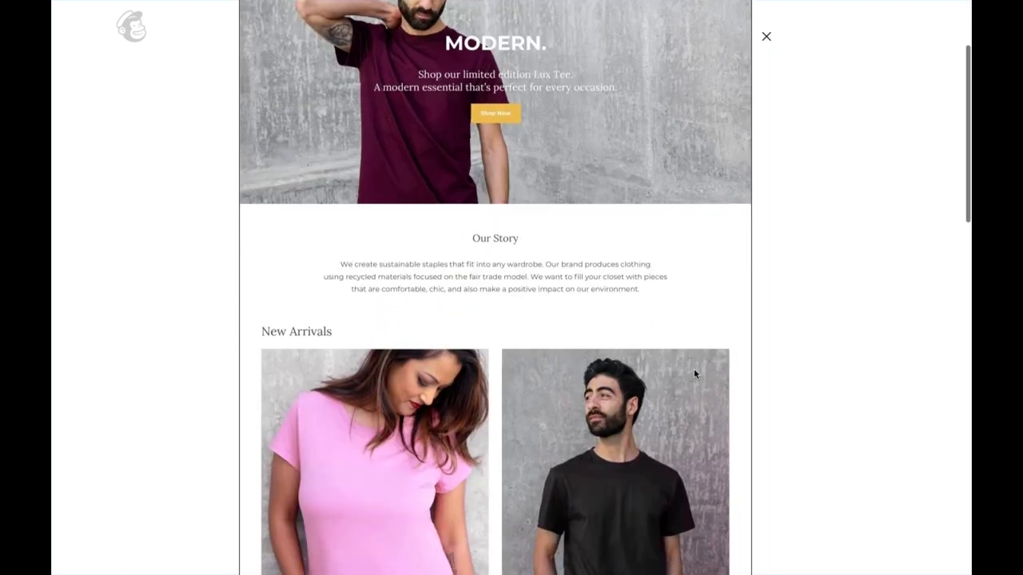
pyautogui.scroll(-4, 694, 374)
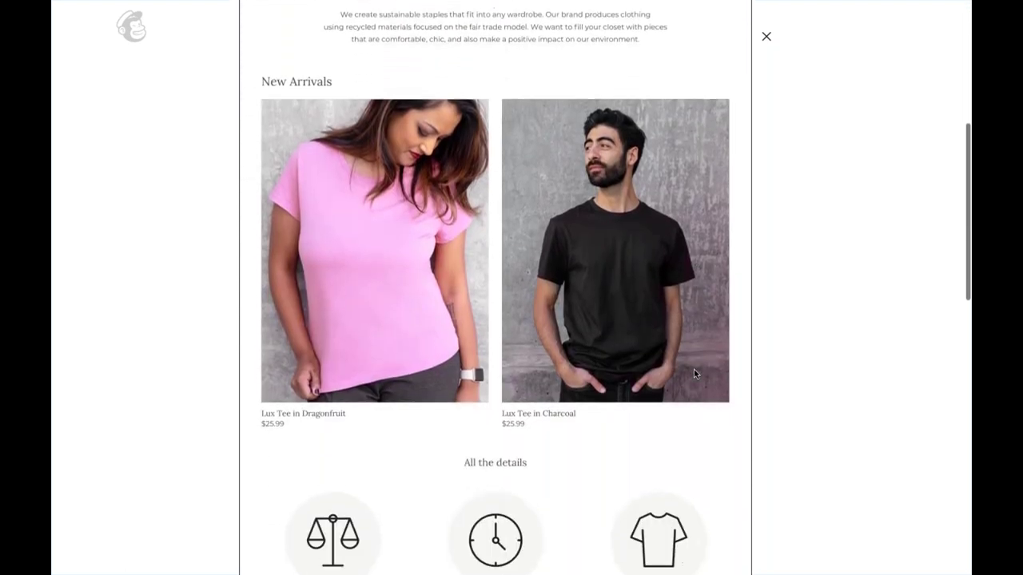
pyautogui.scroll(-3, 694, 374)
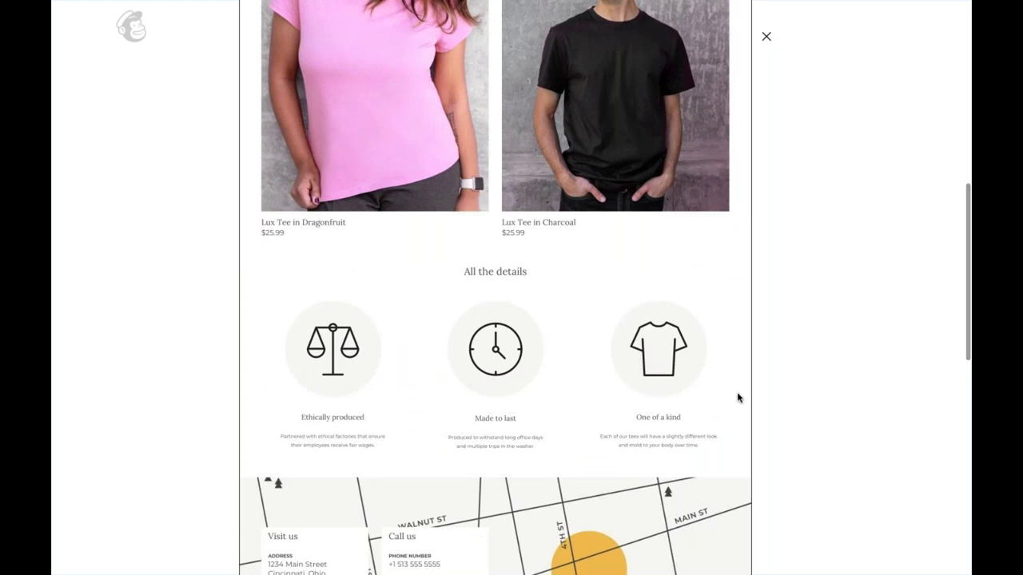
pyautogui.scroll(-4, 737, 423)
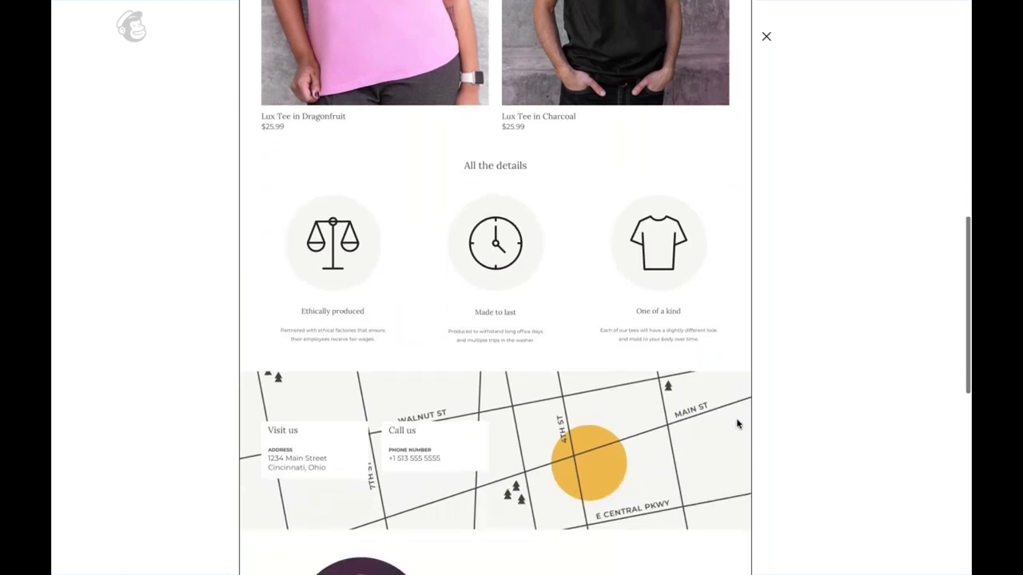
pyautogui.scroll(-4, 737, 423)
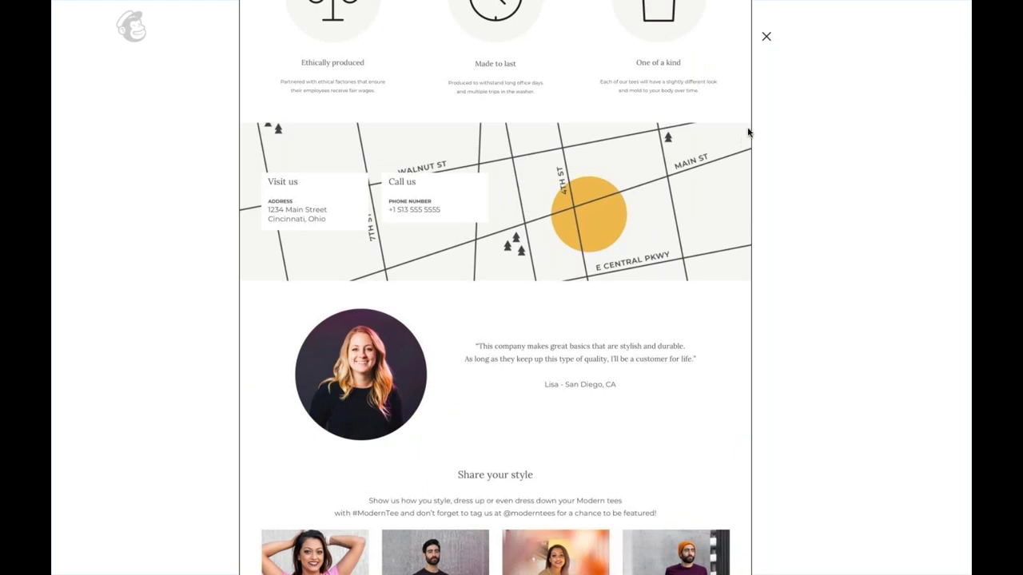
pyautogui.scroll(-4, 703, 272)
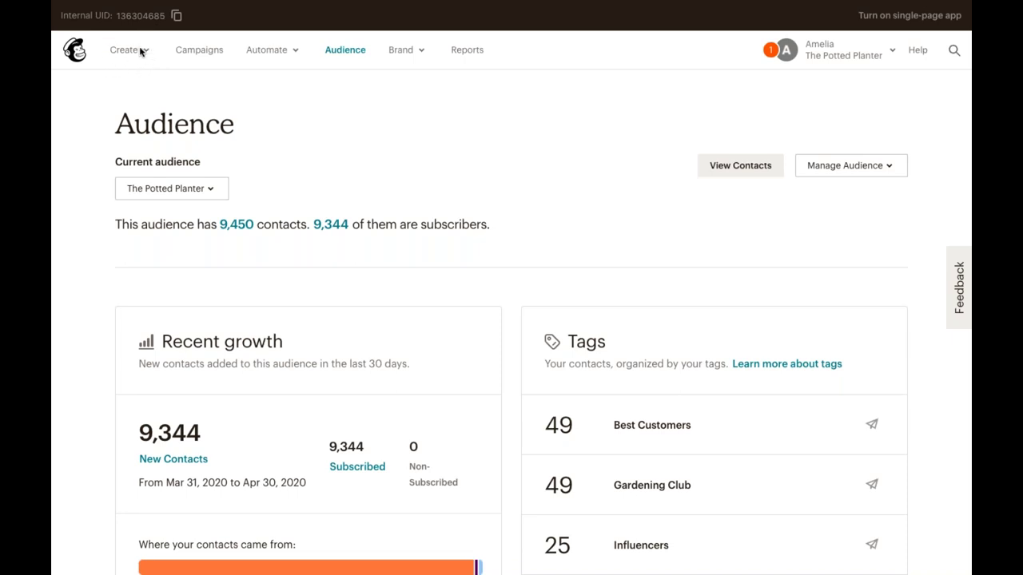
# Start creating a new website and accept The Potted Planter as its name.
pyautogui.click(133, 51)
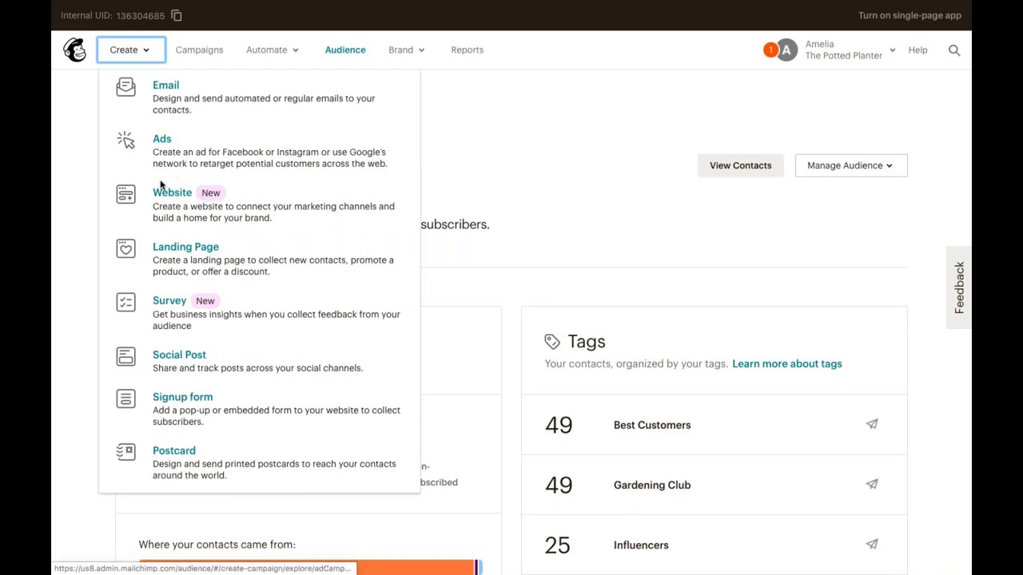
pyautogui.click(183, 201)
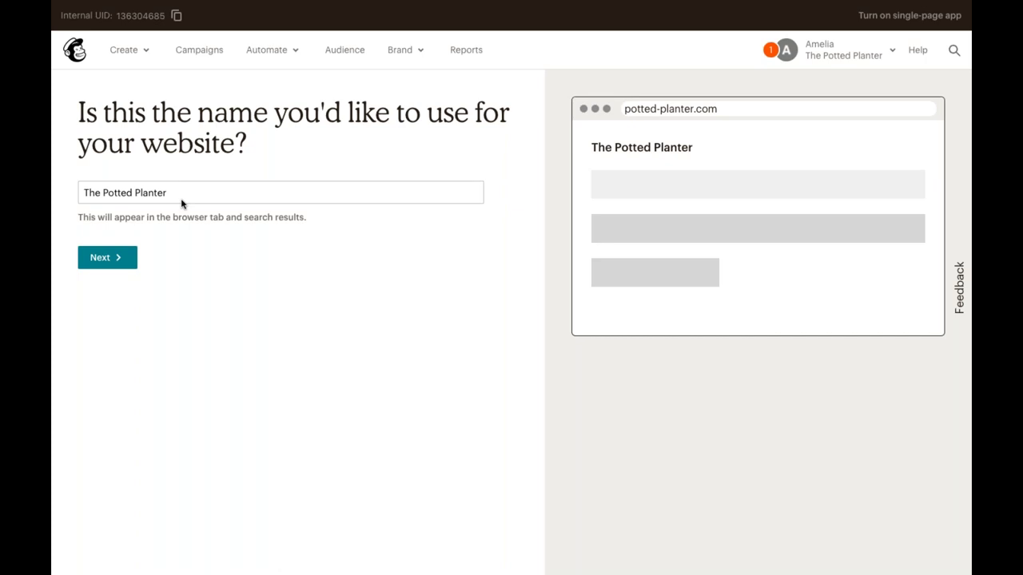
pyautogui.click(123, 259)
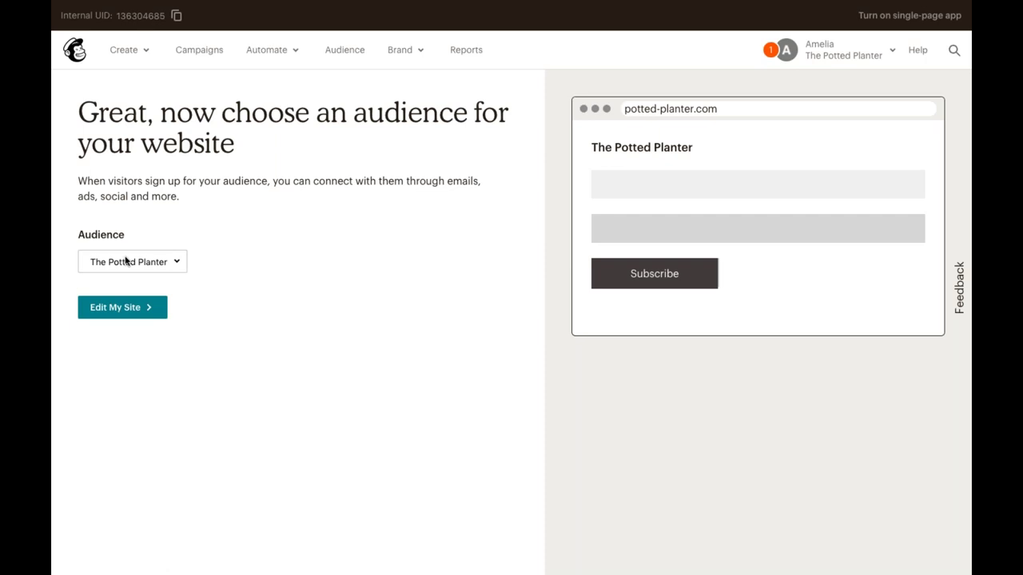
# Keep The Potted Planter as the website's audience and proceed to editing the site.
pyautogui.click(176, 264)
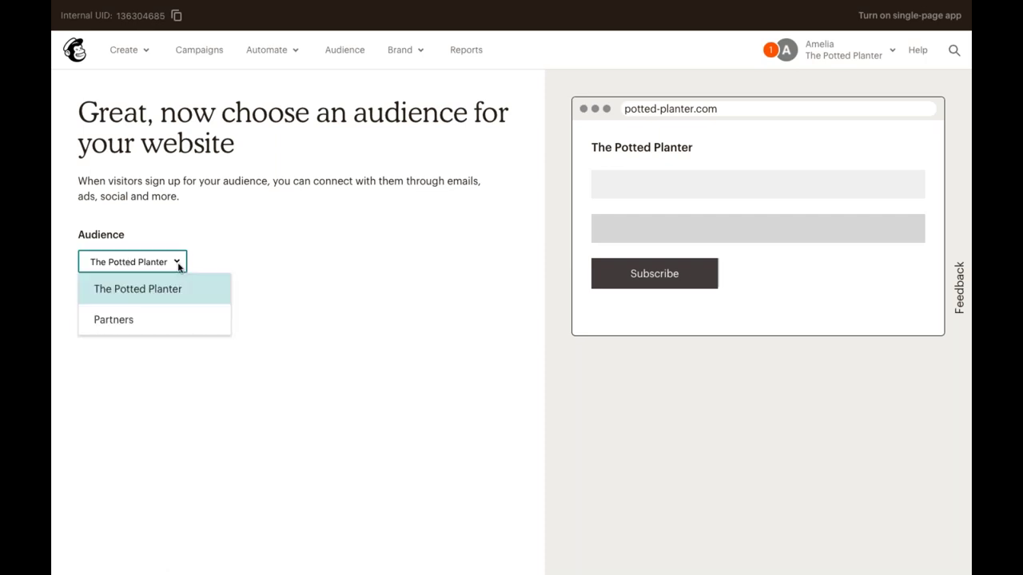
pyautogui.click(261, 272)
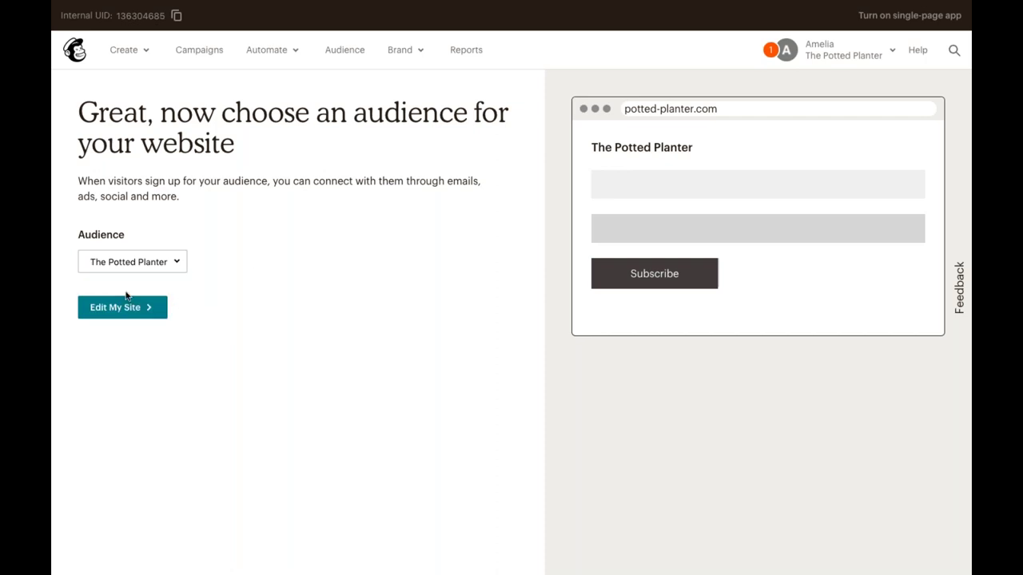
pyautogui.click(145, 310)
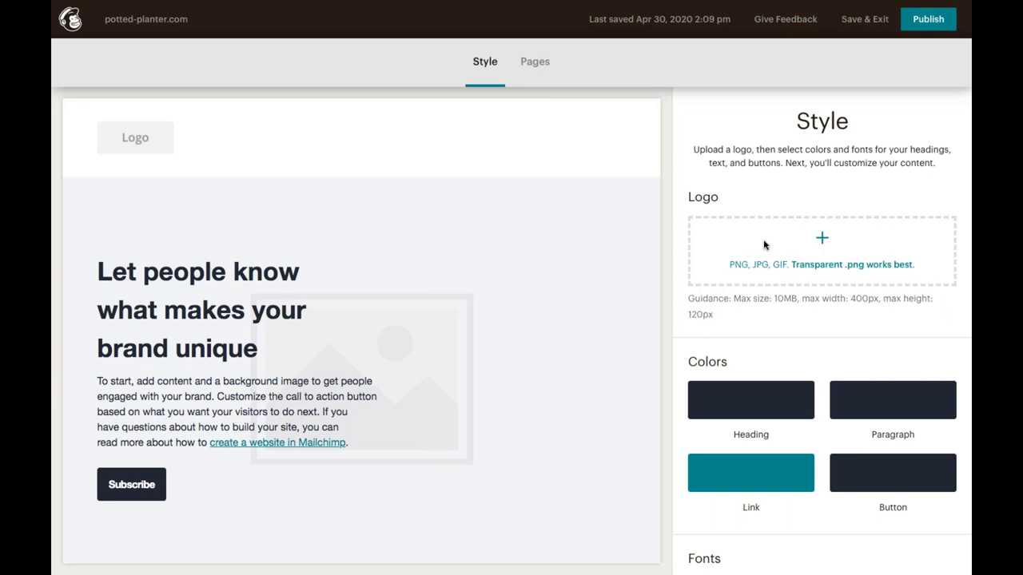
# Set the transparent green Potted Planter image from the stored files as My Logo and insert it as the site's logo.
pyautogui.click(821, 237)
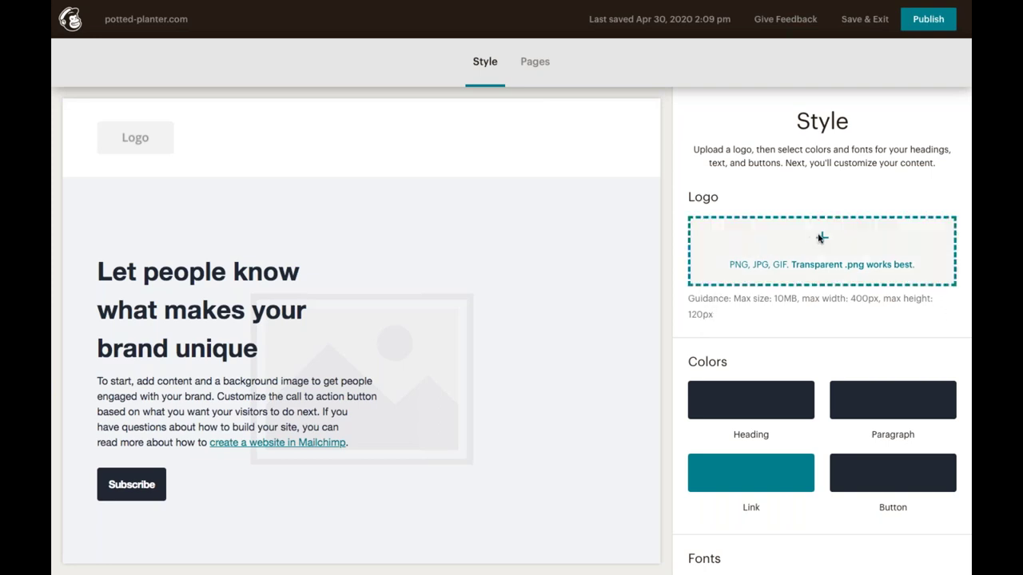
pyautogui.click(821, 238)
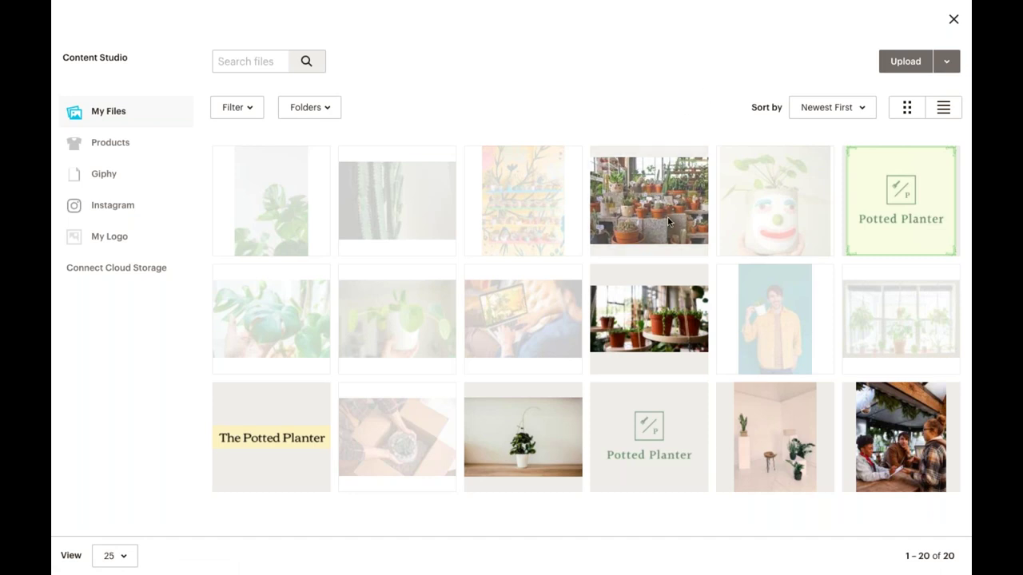
pyautogui.click(660, 406)
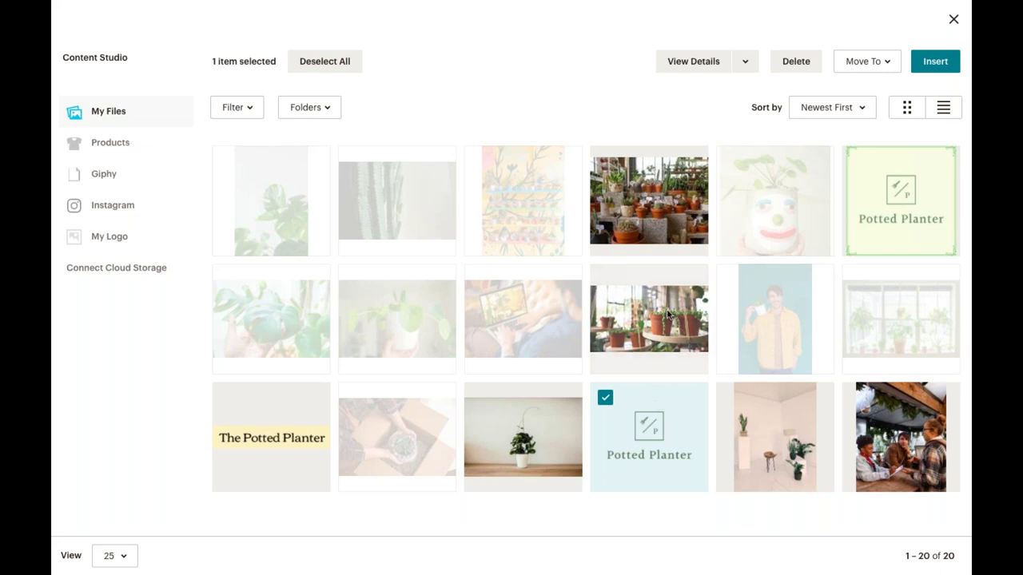
pyautogui.click(743, 61)
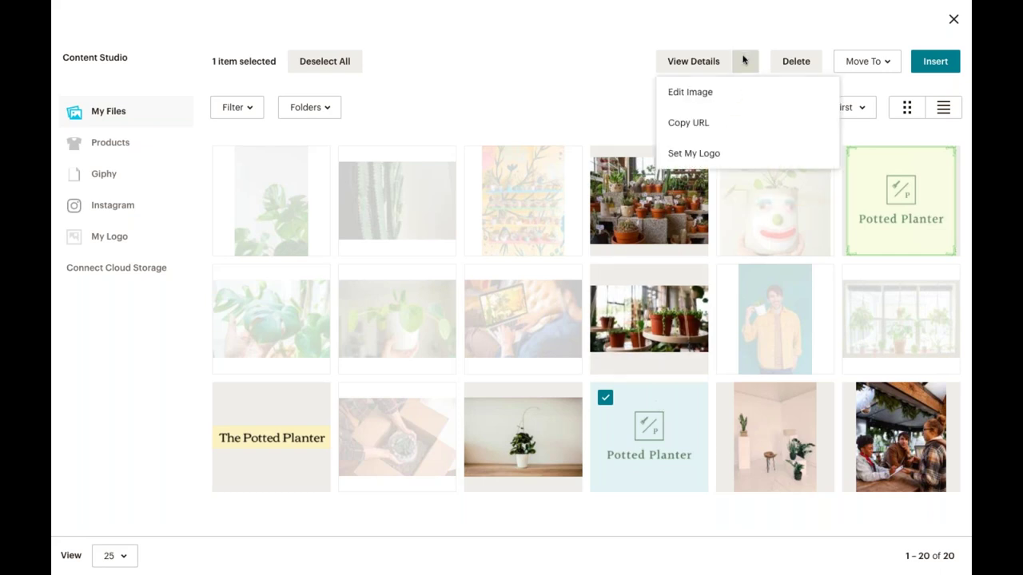
pyautogui.click(745, 145)
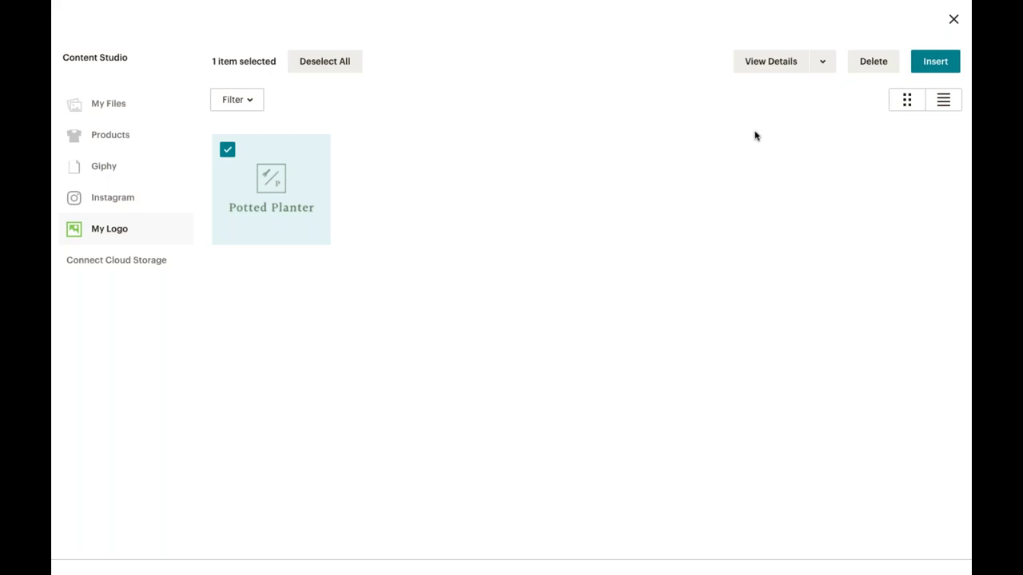
pyautogui.click(927, 64)
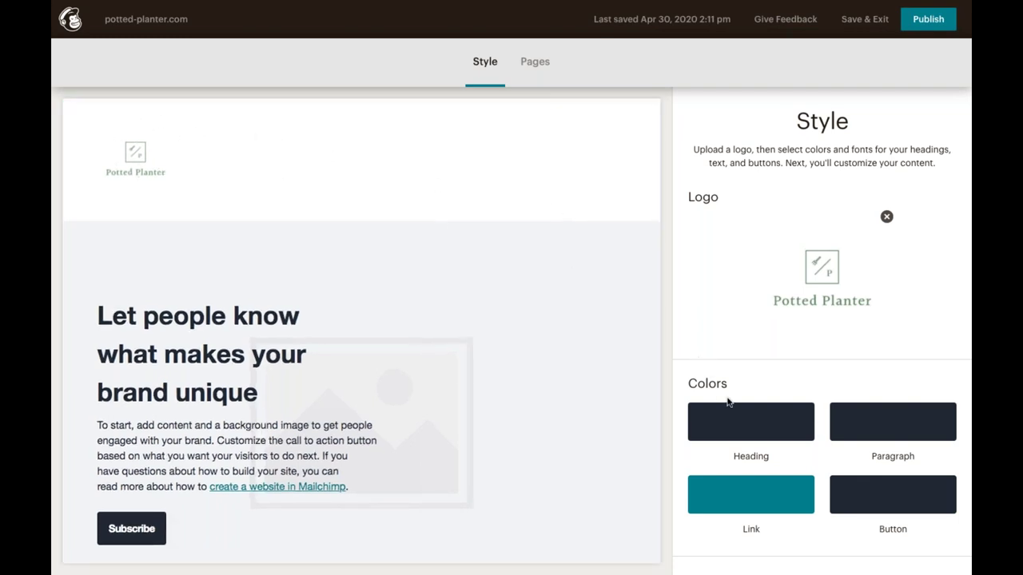
# Set the site's heading color to hex 3C693A and apply it.
pyautogui.click(736, 420)
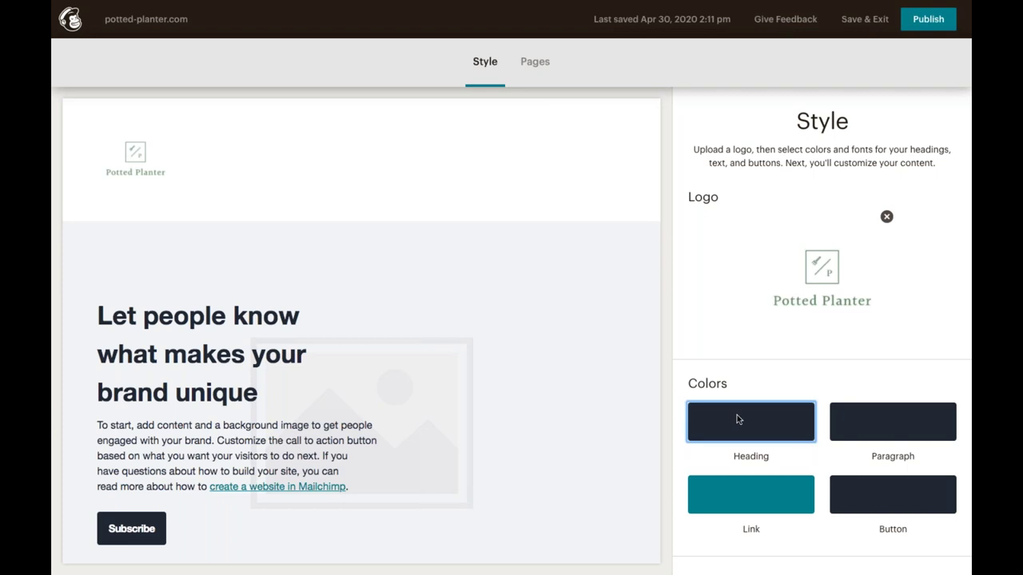
pyautogui.scroll(-1, 739, 473)
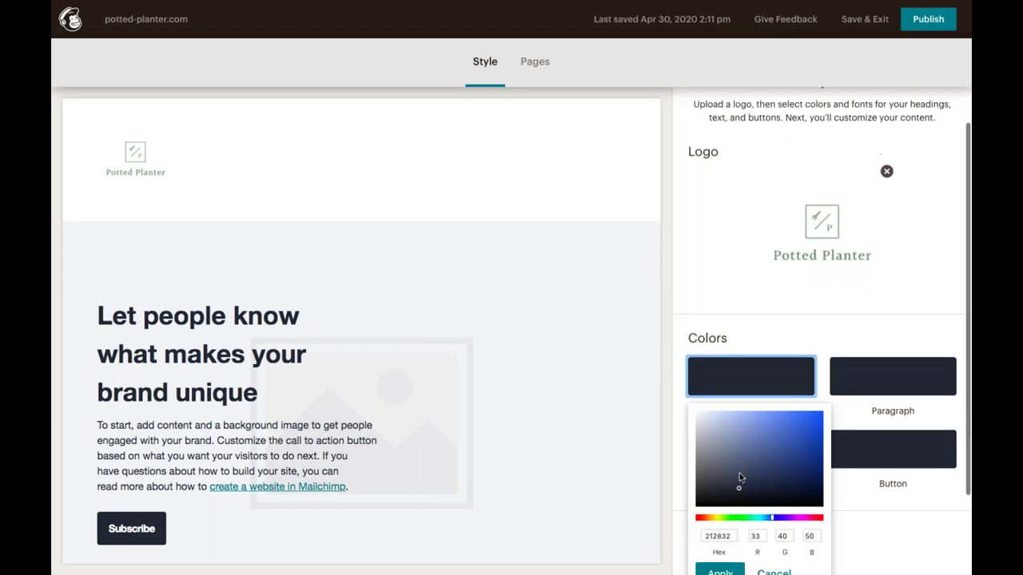
pyautogui.click(719, 519)
pyautogui.write('3C693A')
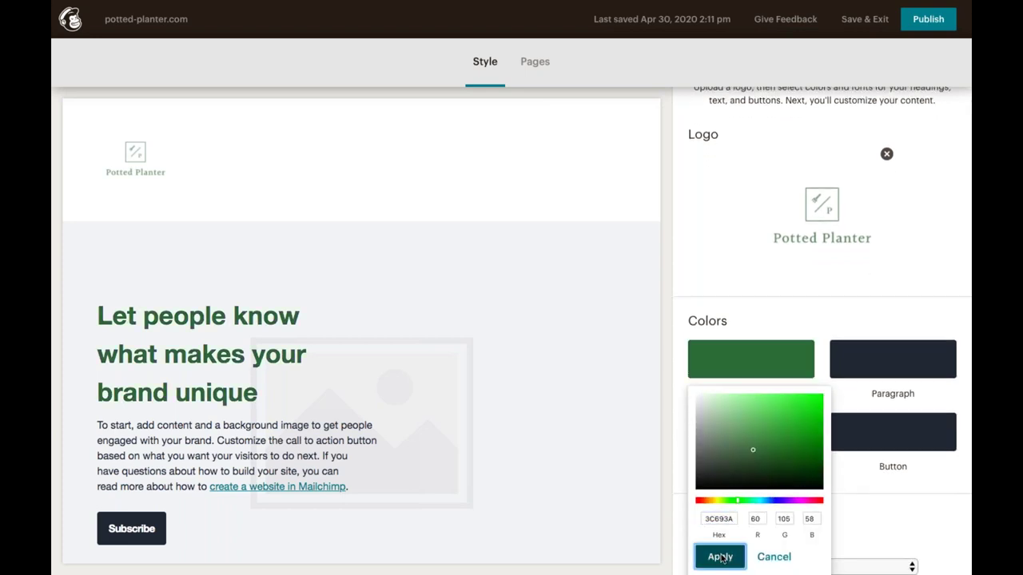
pyautogui.click(721, 554)
# Set the site's link color to hex 3C693A and apply it.
pyautogui.click(743, 425)
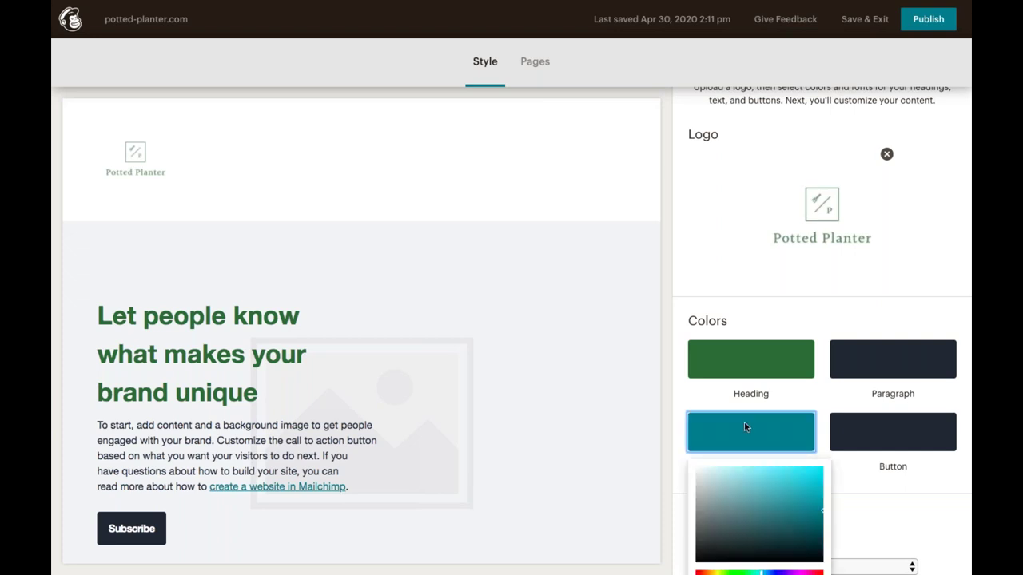
pyautogui.scroll(-1, 744, 427)
pyautogui.click(723, 505)
pyautogui.doubleClick(723, 505)
pyautogui.write('3C693A')
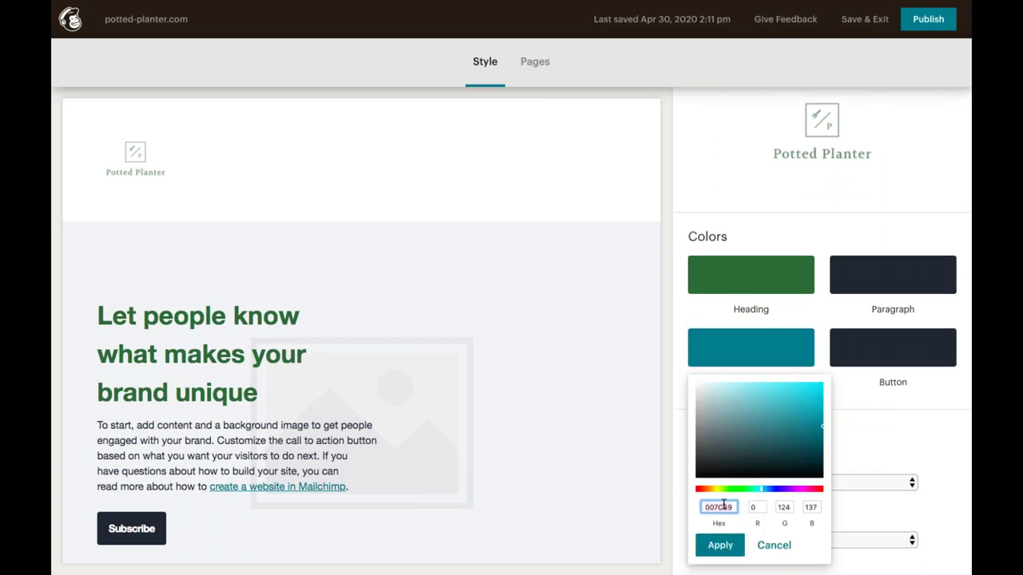
pyautogui.click(720, 545)
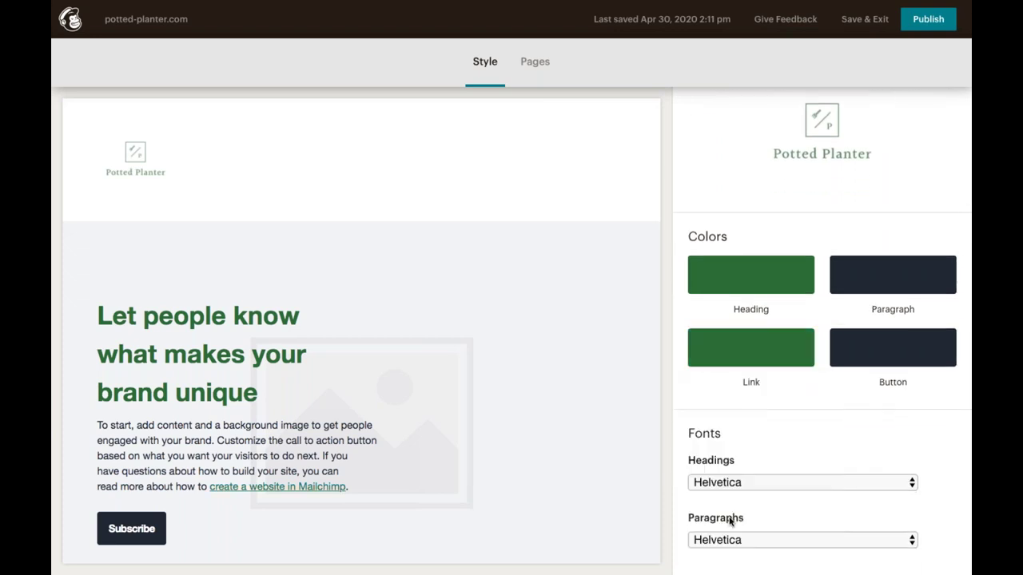
# Set the site's button color to hex d8eacc and apply it.
pyautogui.click(852, 358)
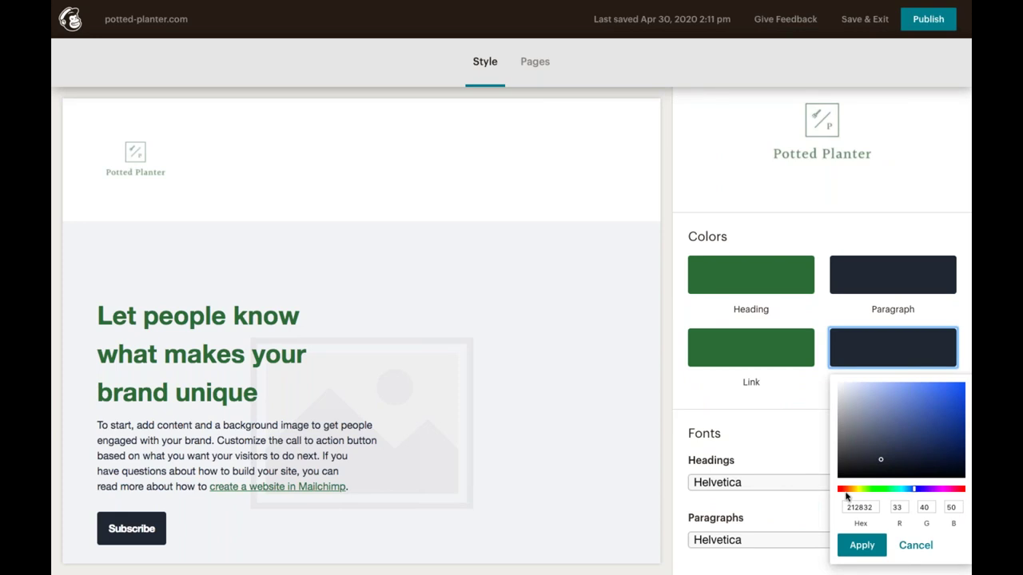
pyautogui.click(853, 507)
pyautogui.doubleClick(853, 507)
pyautogui.write('d')
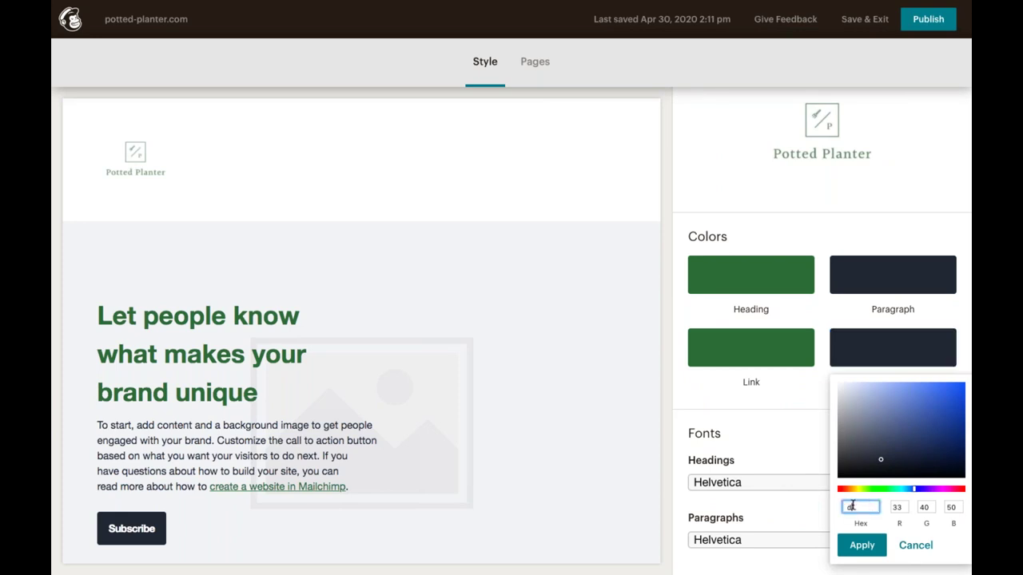
pyautogui.write('d88eed8ea')
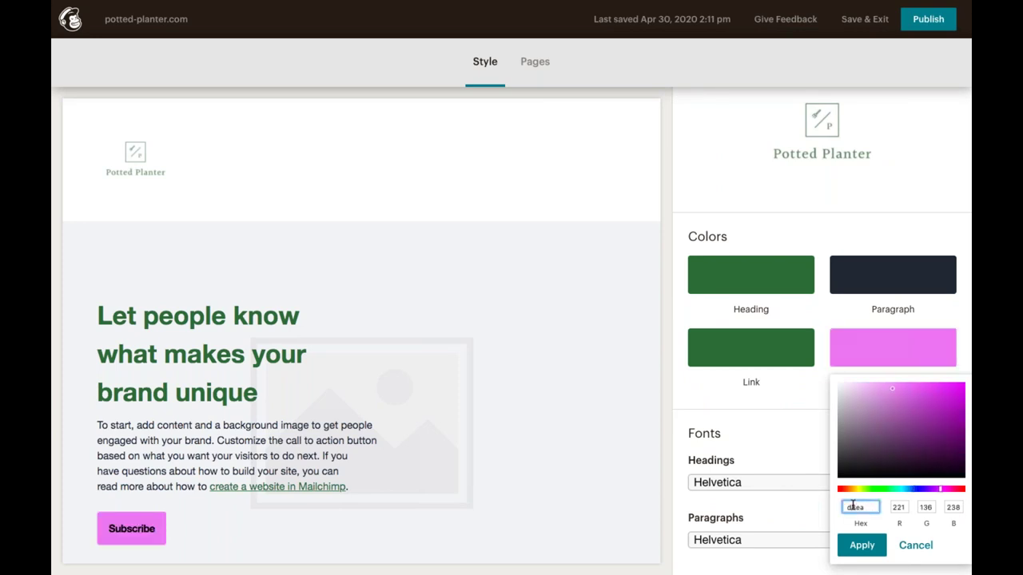
pyautogui.write('cc')
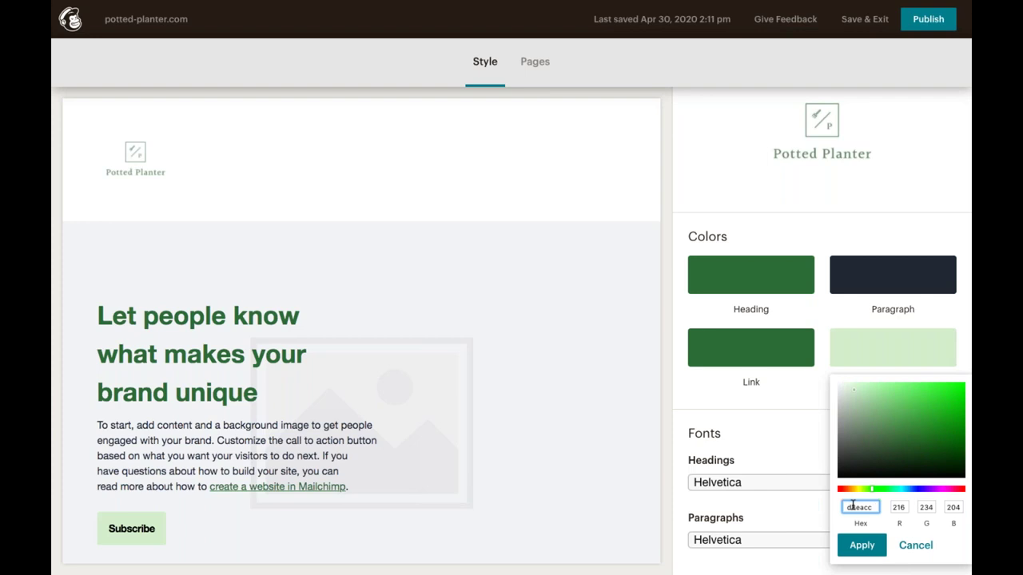
pyautogui.click(861, 545)
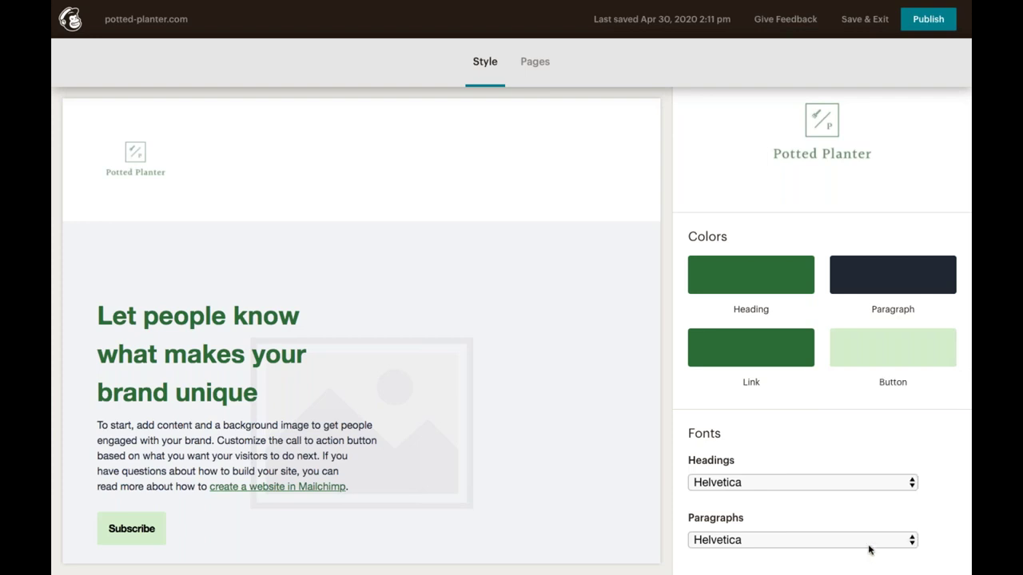
# Examine the fonts available for the site's headings and paragraphs, keeping Helvetica for both.
pyautogui.click(912, 484)
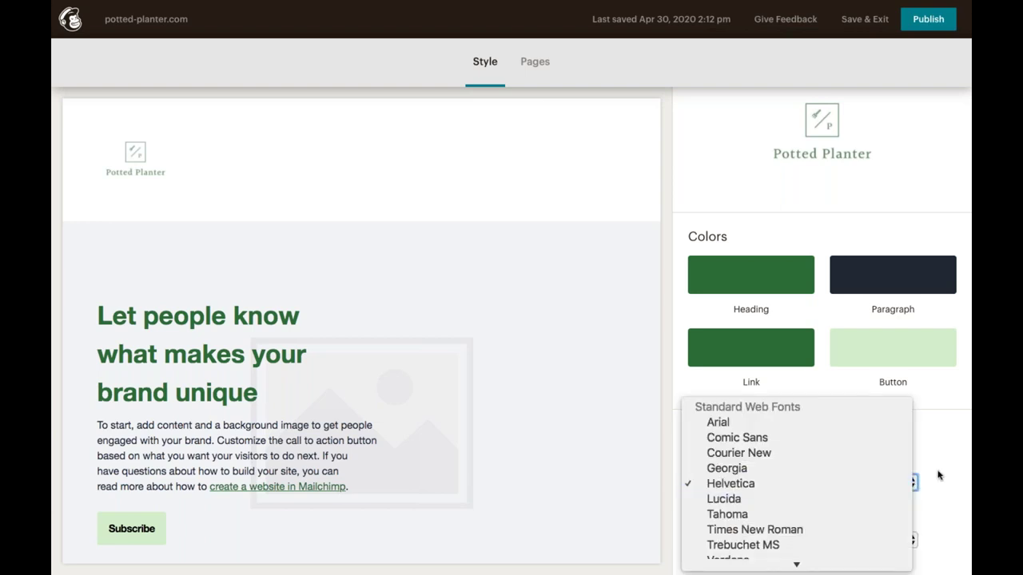
pyautogui.click(939, 476)
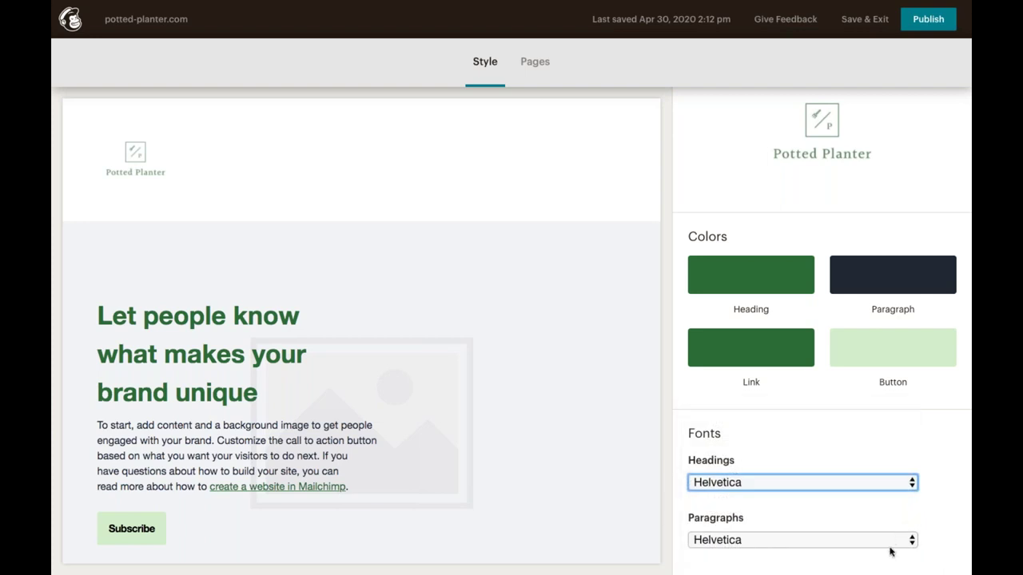
pyautogui.click(893, 541)
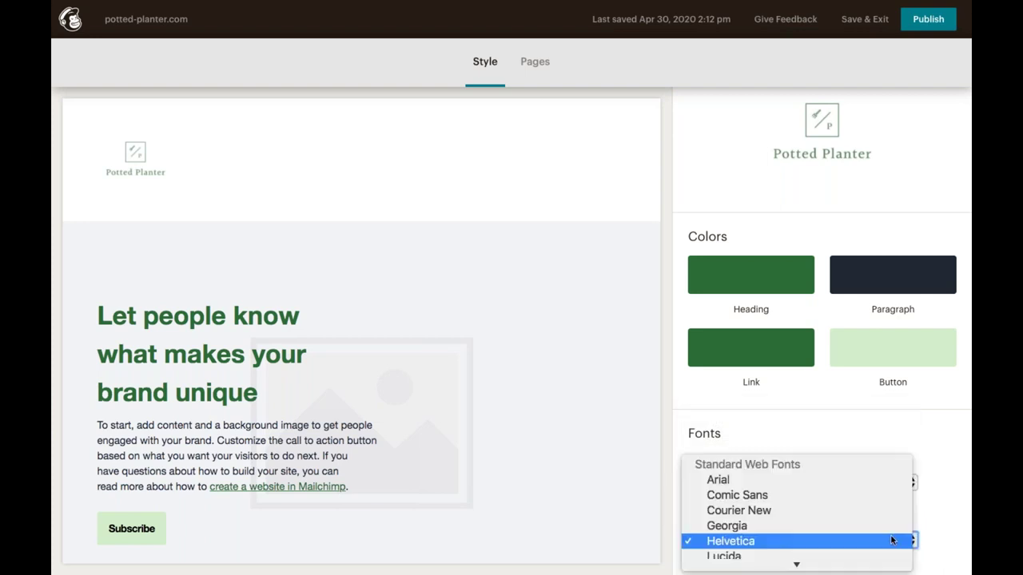
pyautogui.click(940, 529)
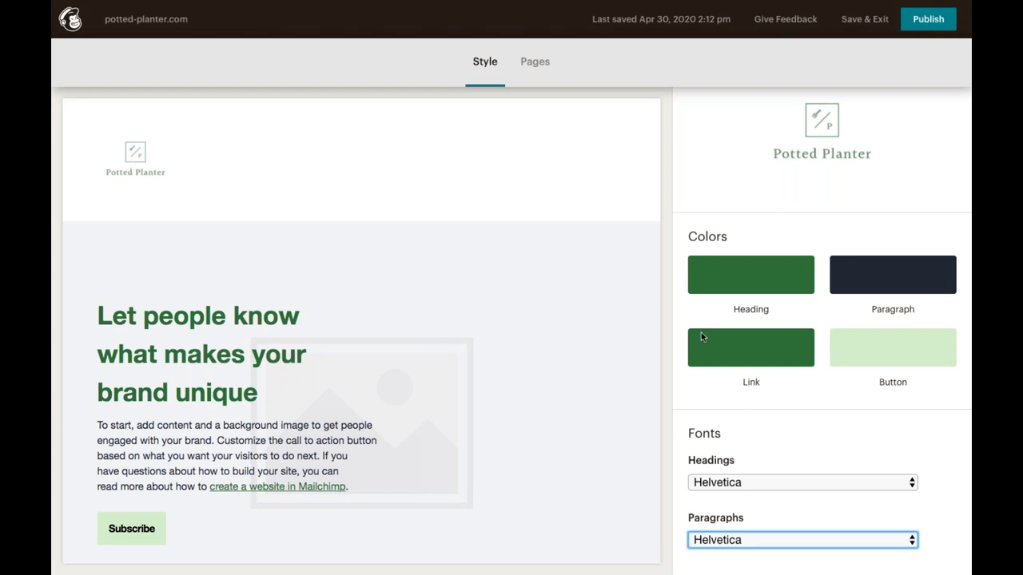
# Add a new page named Our Story to the website and include it in the navigation.
pyautogui.click(536, 63)
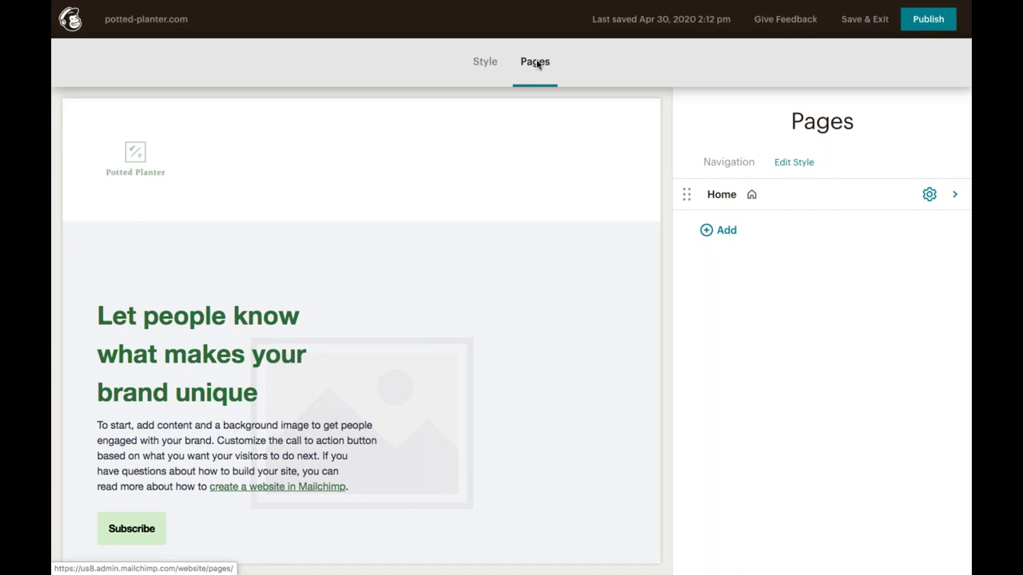
pyautogui.click(719, 229)
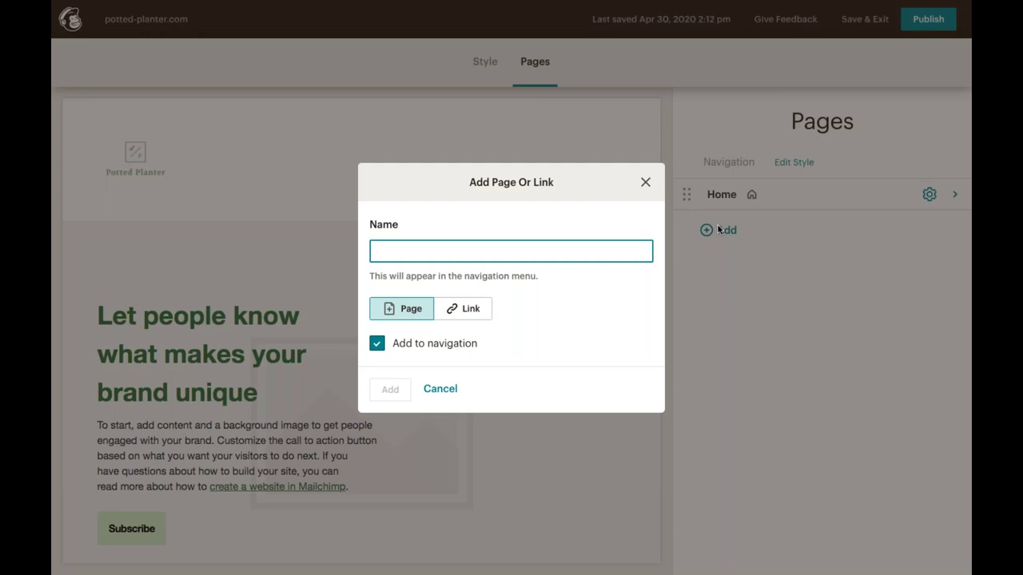
pyautogui.write('O')
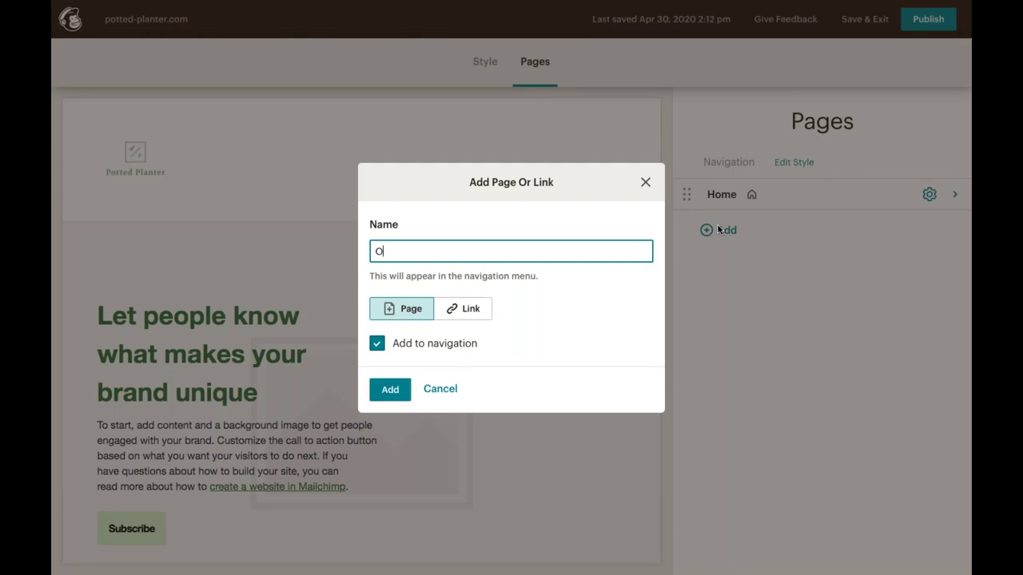
pyautogui.write('ur Story')
pyautogui.click(397, 389)
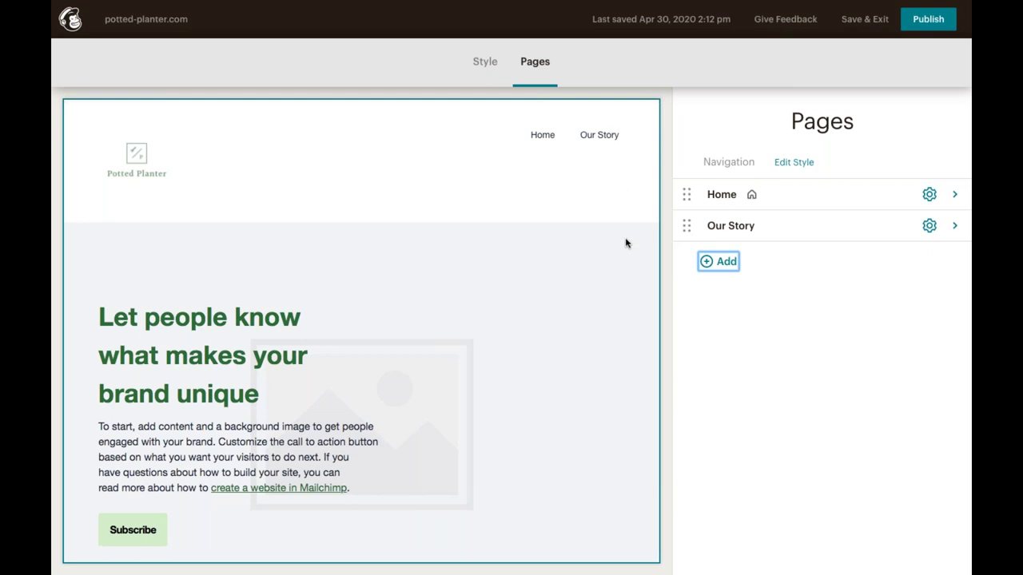
# Open the Home page for editing, look over its opening section and check which pages can be switched to.
pyautogui.click(716, 196)
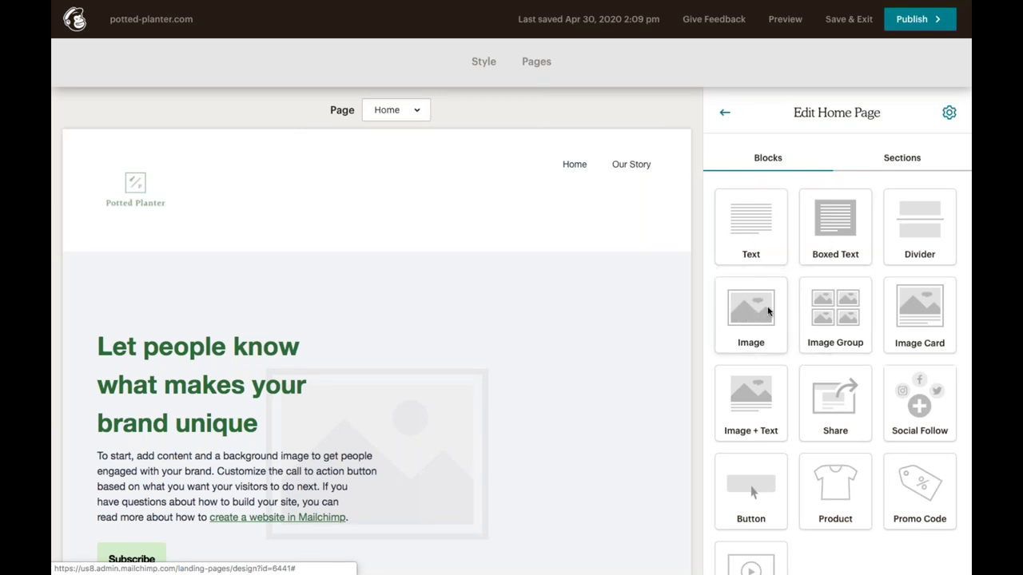
pyautogui.moveTo(586, 346)
pyautogui.scroll(-2, 581, 352)
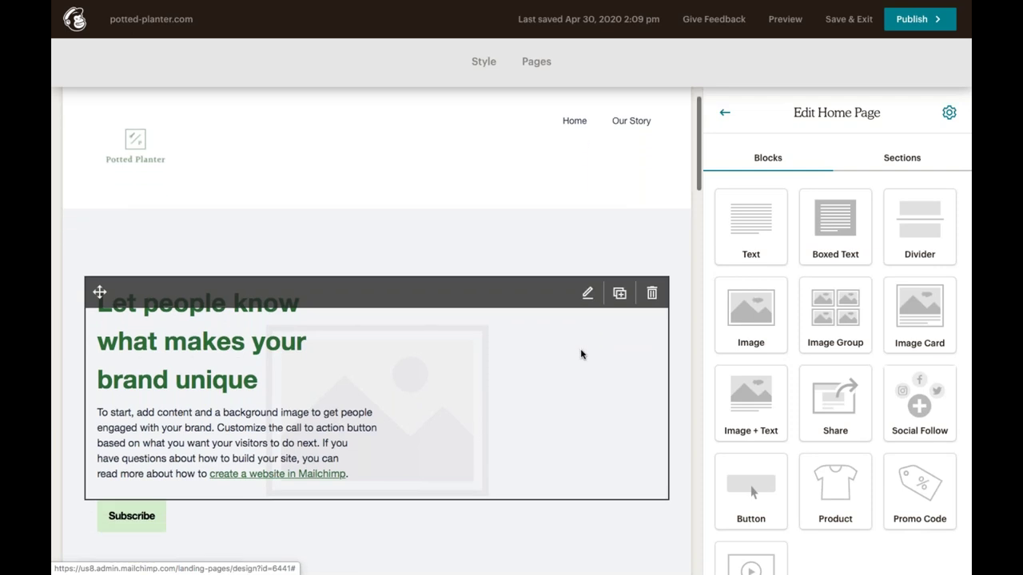
pyautogui.scroll(-3, 580, 354)
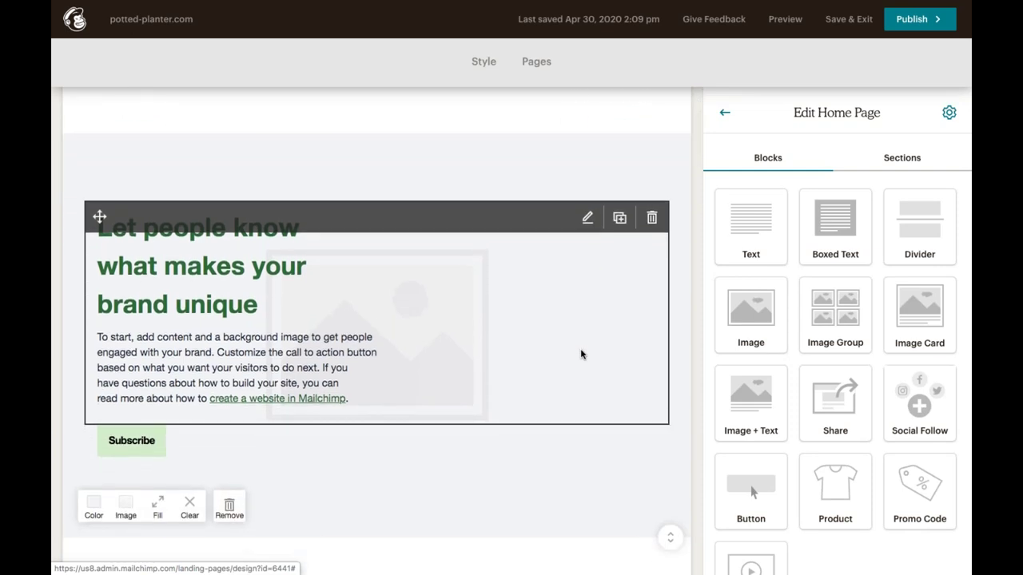
pyautogui.scroll(-1, 581, 354)
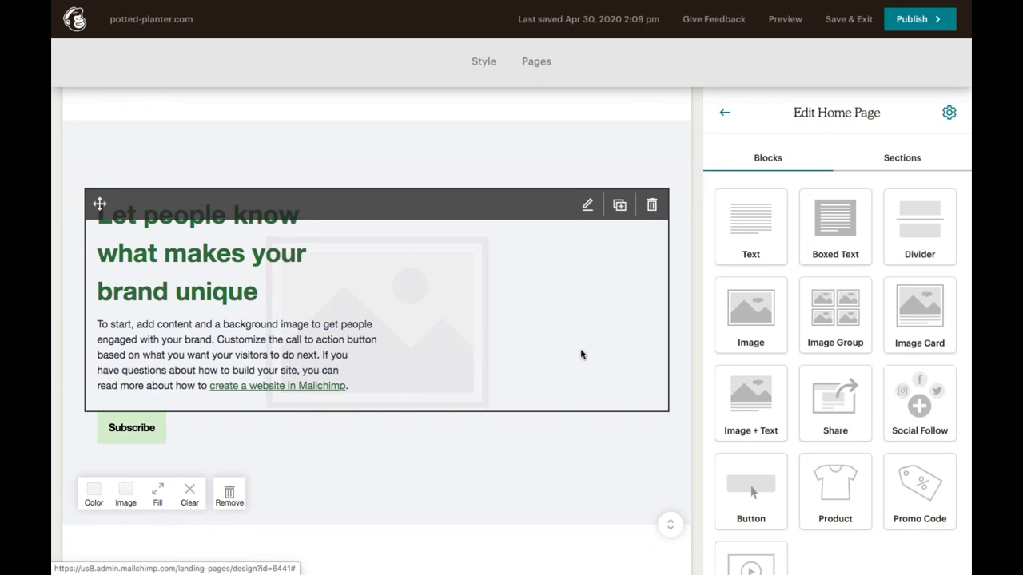
pyautogui.scroll(5, 581, 354)
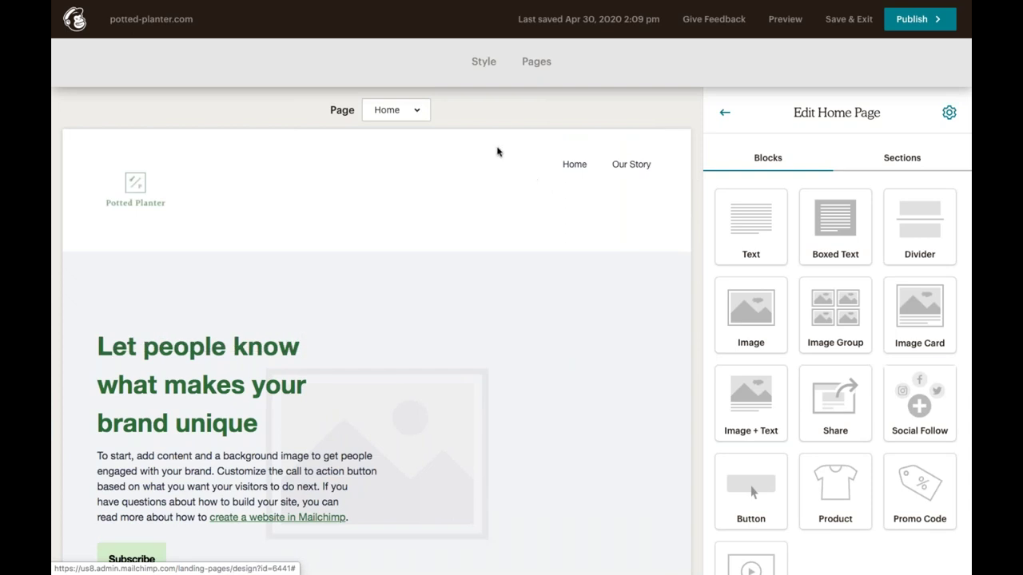
pyautogui.click(422, 111)
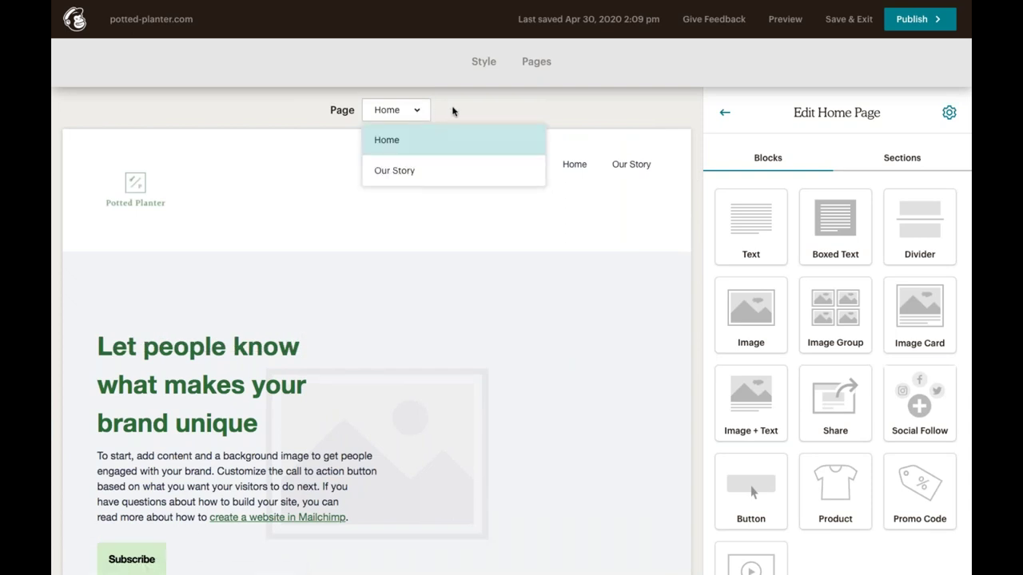
pyautogui.click(459, 111)
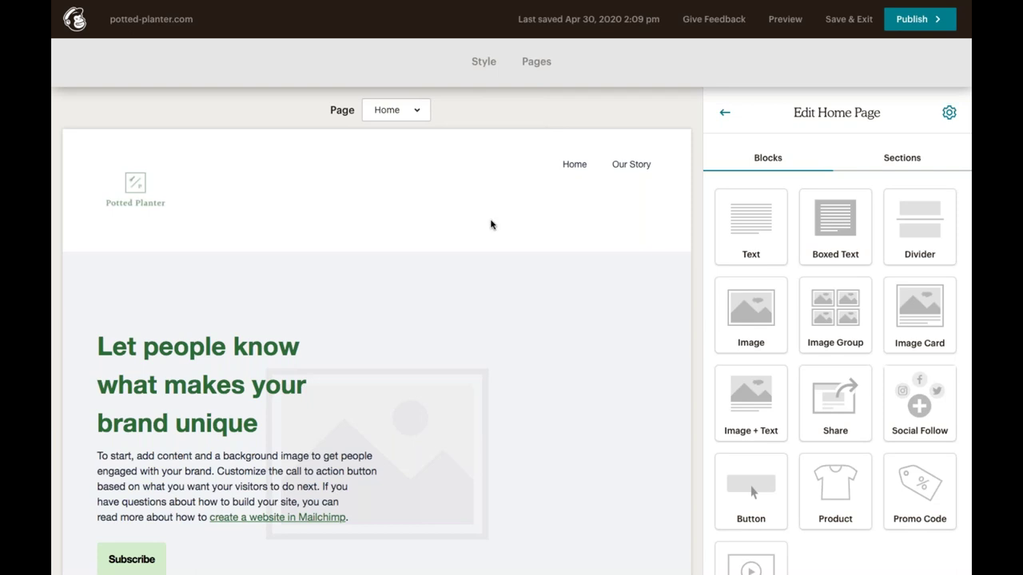
# Look through the Home page's sections, from the opening banner through About and Contact to Products.
pyautogui.scroll(-5, 490, 225)
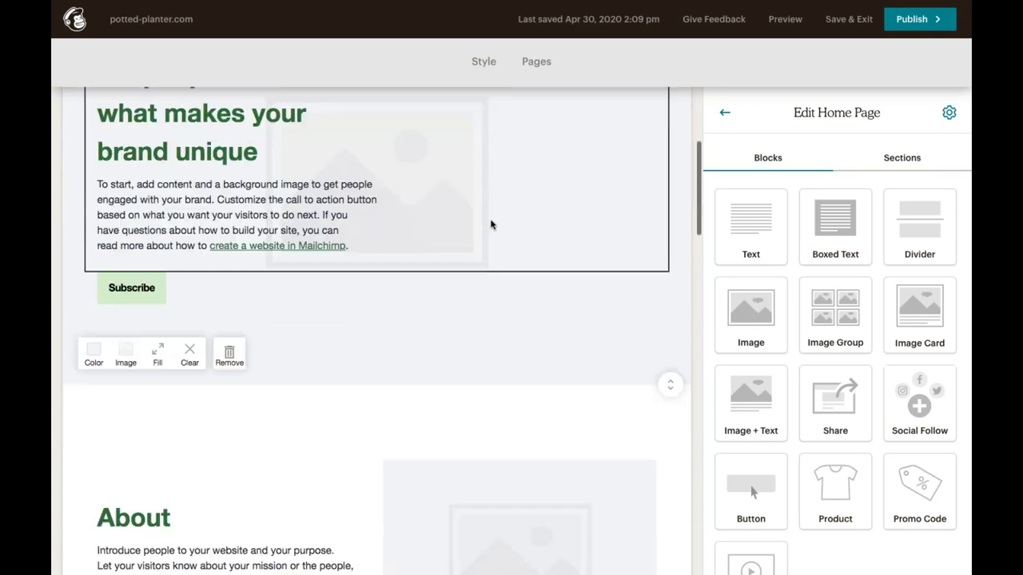
pyautogui.scroll(-2, 490, 225)
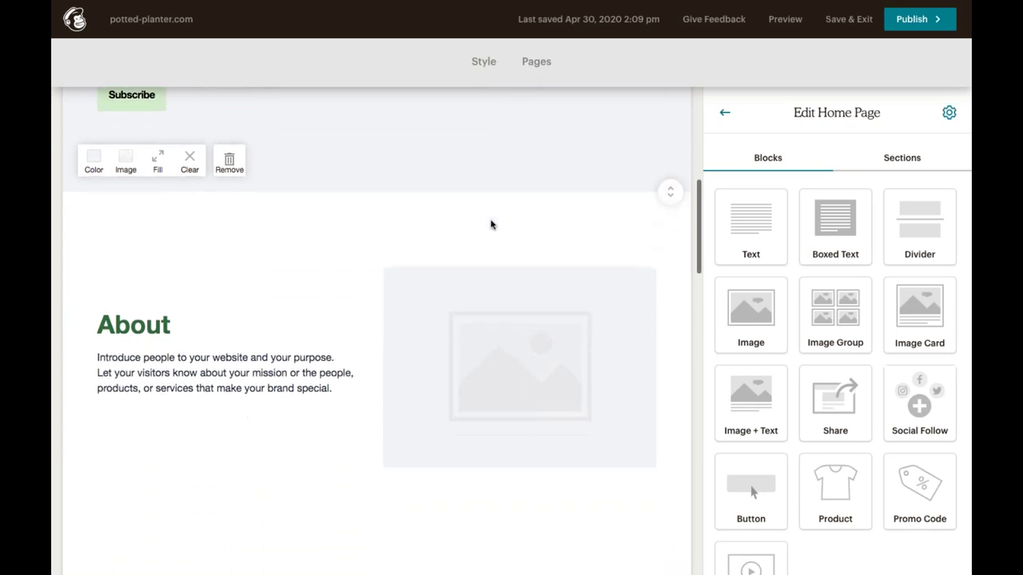
pyautogui.scroll(-3, 491, 224)
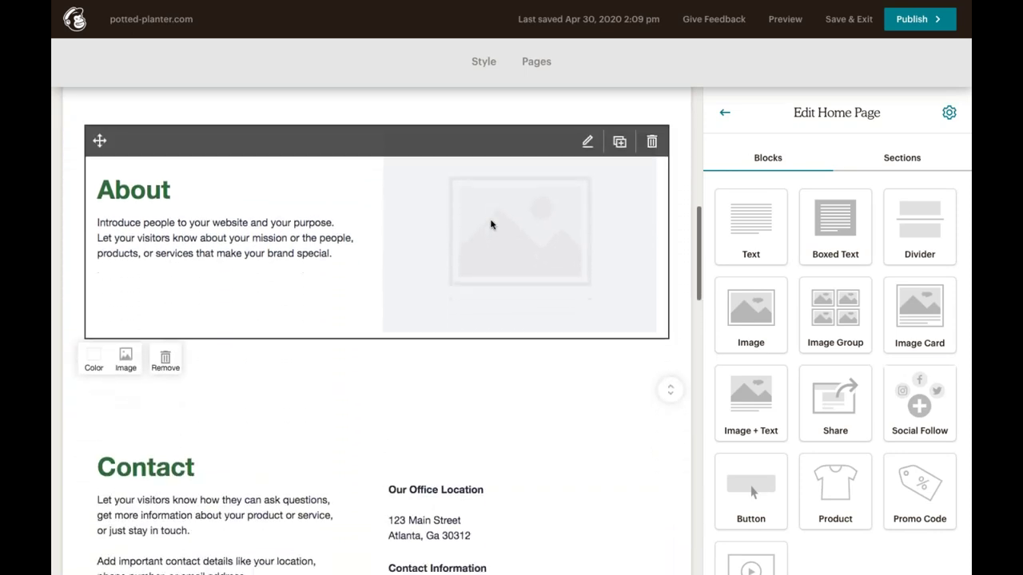
pyautogui.scroll(-1, 491, 224)
pyautogui.scroll(-2, 491, 224)
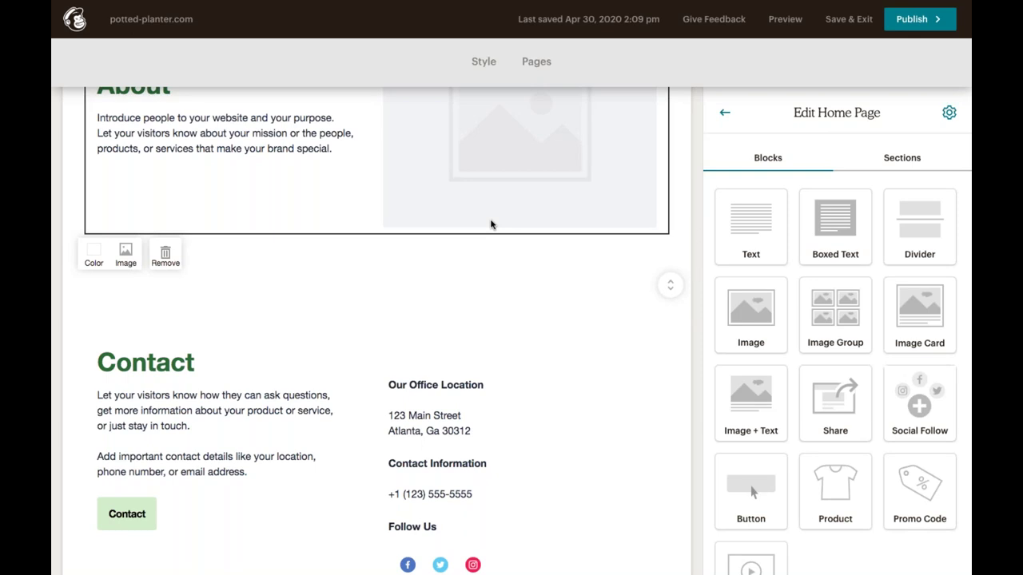
pyautogui.scroll(-2, 490, 225)
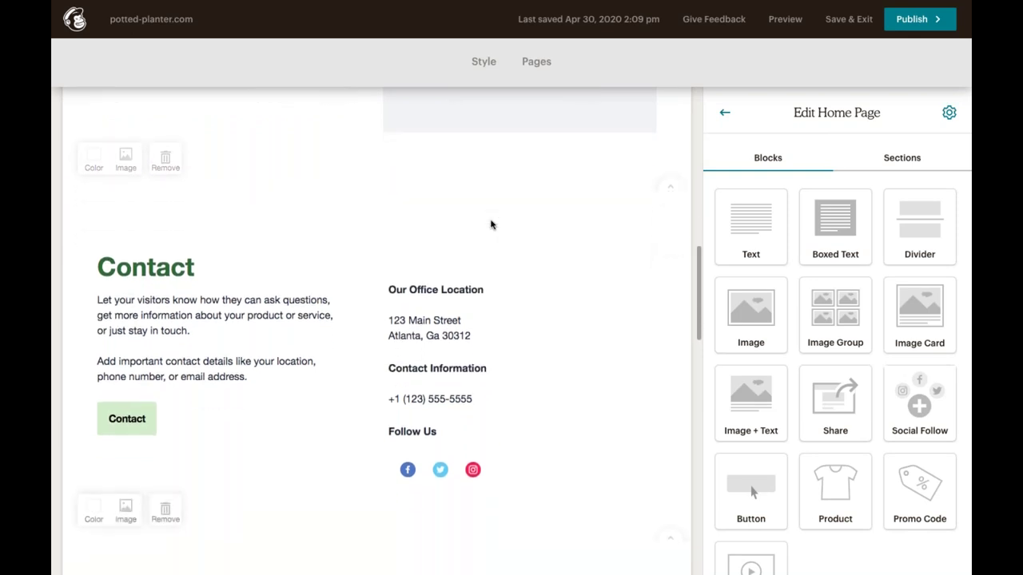
pyautogui.scroll(-4, 490, 224)
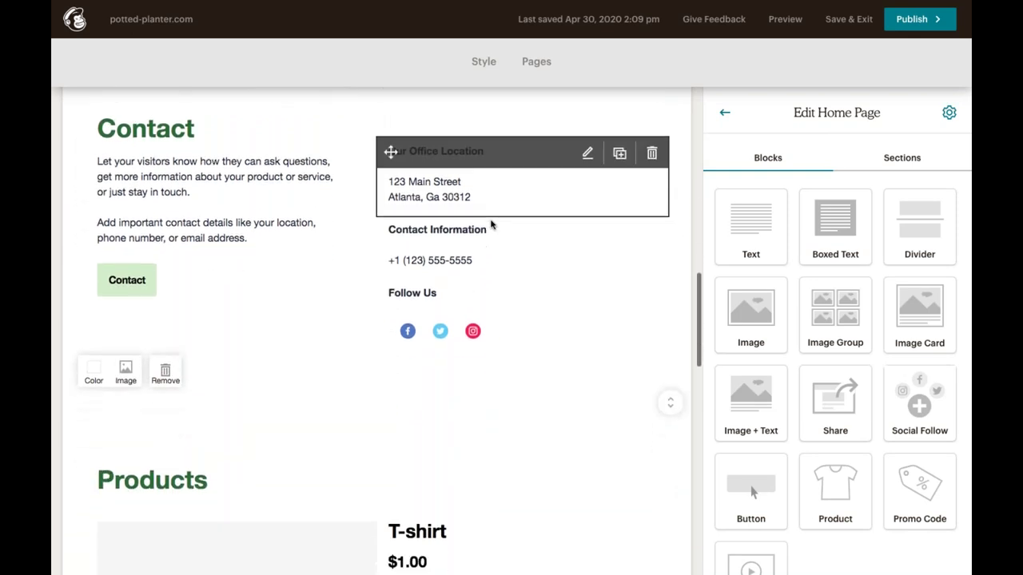
pyautogui.scroll(-1, 490, 225)
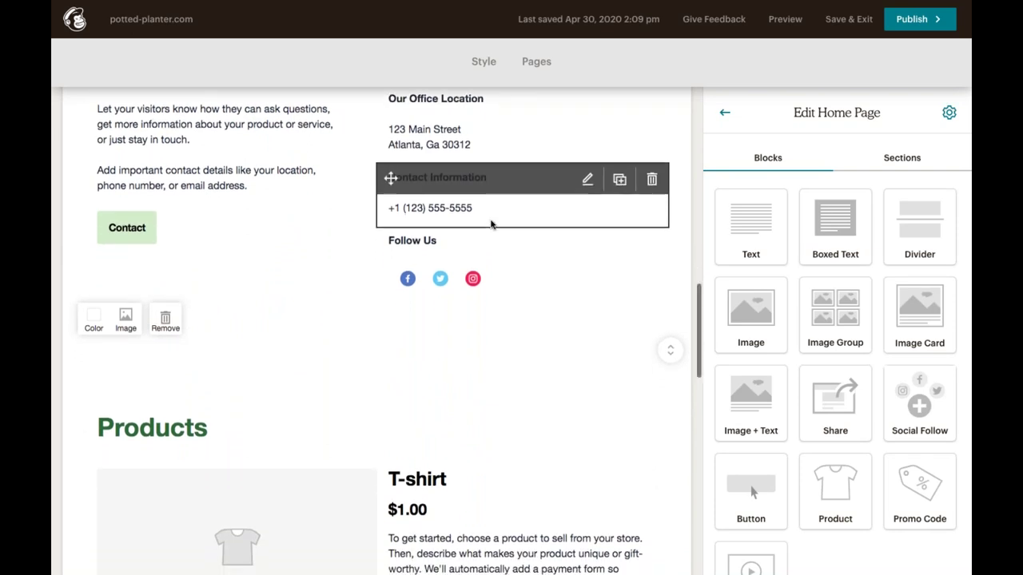
pyautogui.scroll(9, 491, 224)
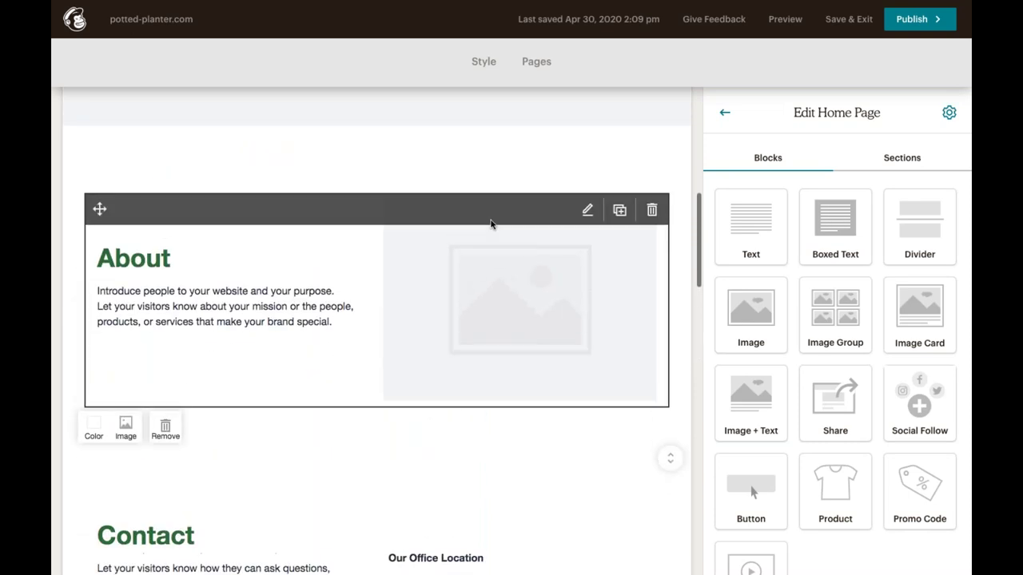
pyautogui.scroll(6, 494, 264)
pyautogui.scroll(3, 494, 267)
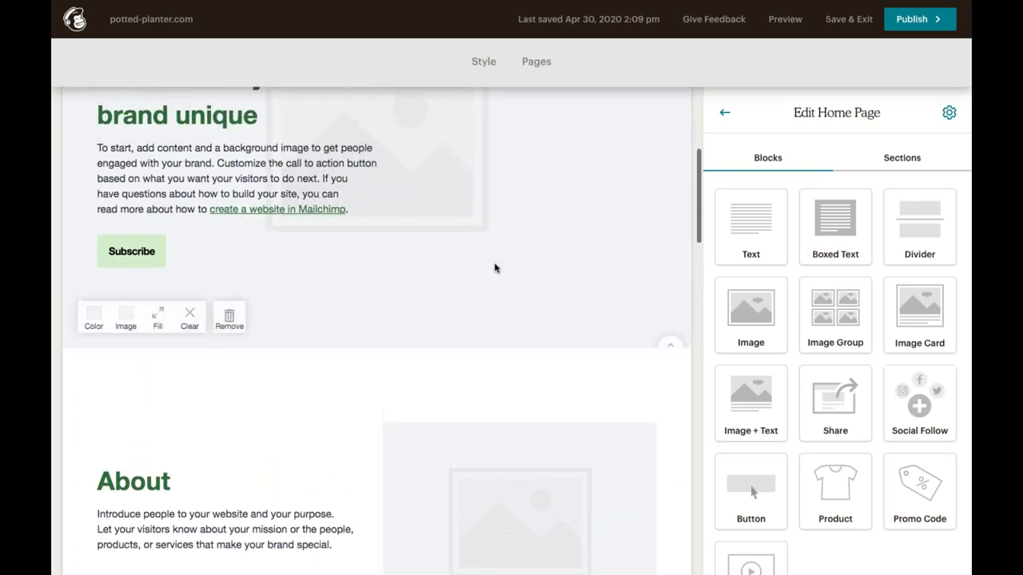
# Remove the About section from the Home page.
pyautogui.scroll(-3, 494, 267)
pyautogui.scroll(-3, 494, 314)
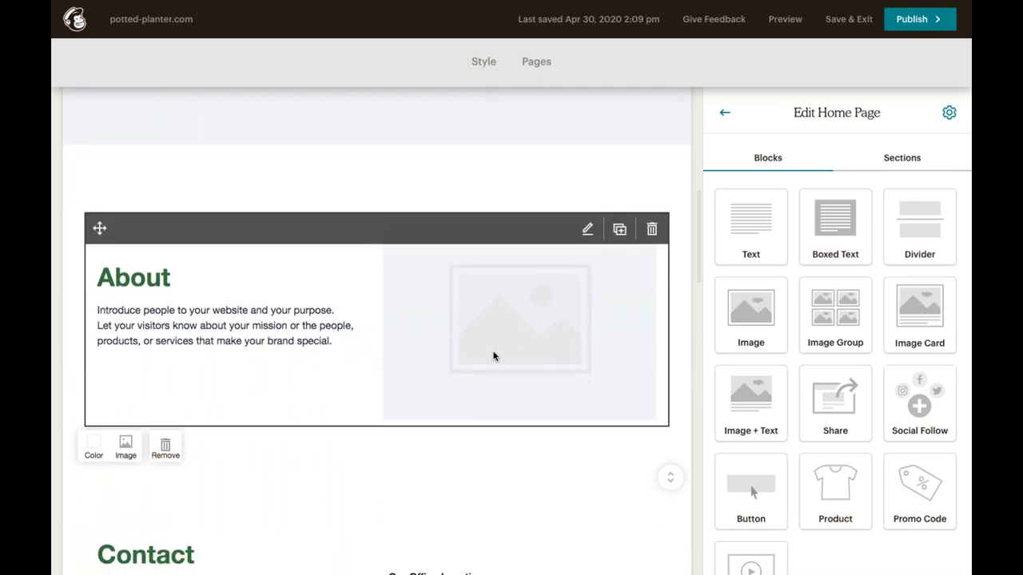
pyautogui.scroll(-1, 260, 383)
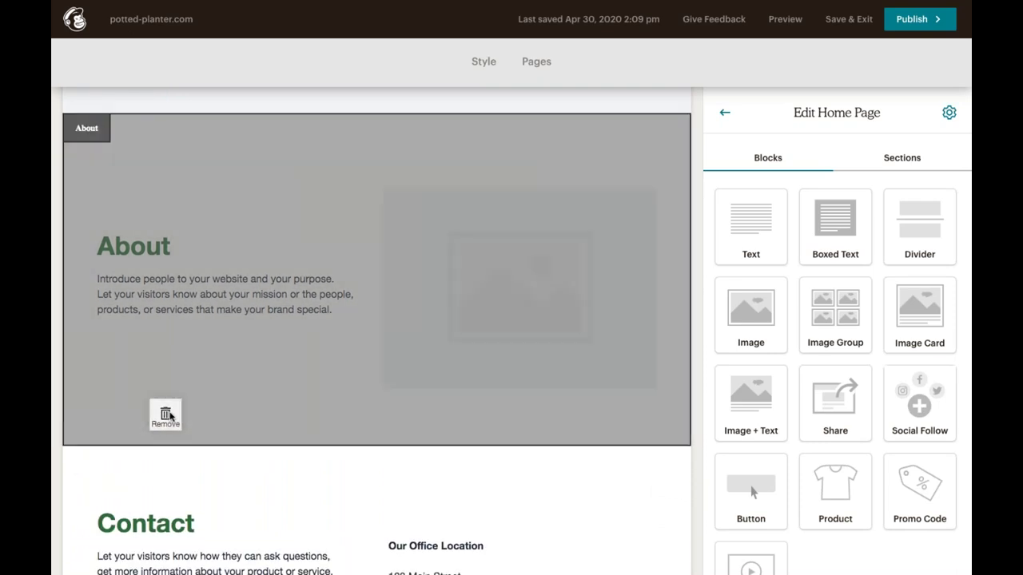
pyautogui.click(164, 414)
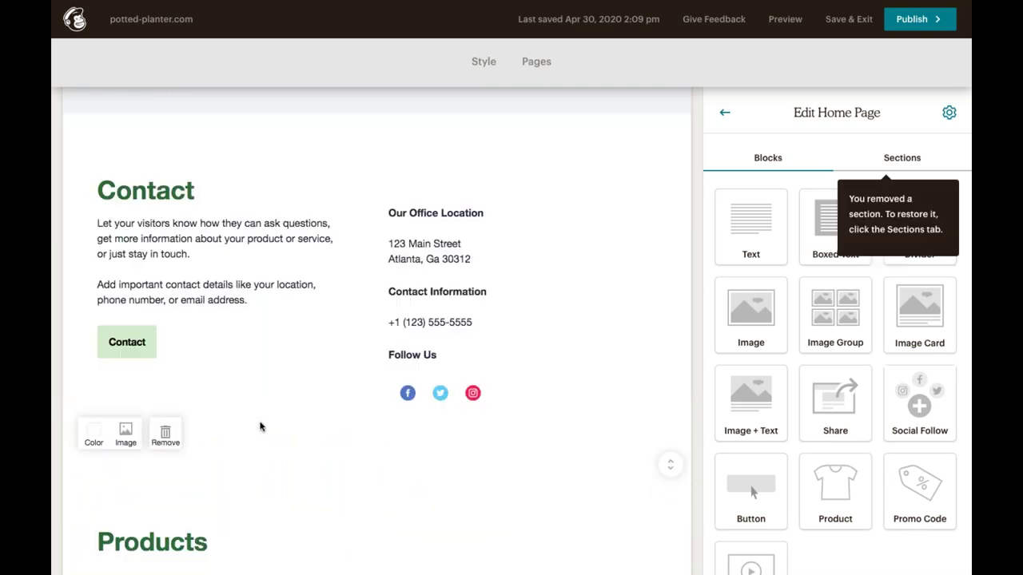
# Remove the Testimonials section from the Home page.
pyautogui.scroll(-6, 260, 426)
pyautogui.scroll(-8, 260, 425)
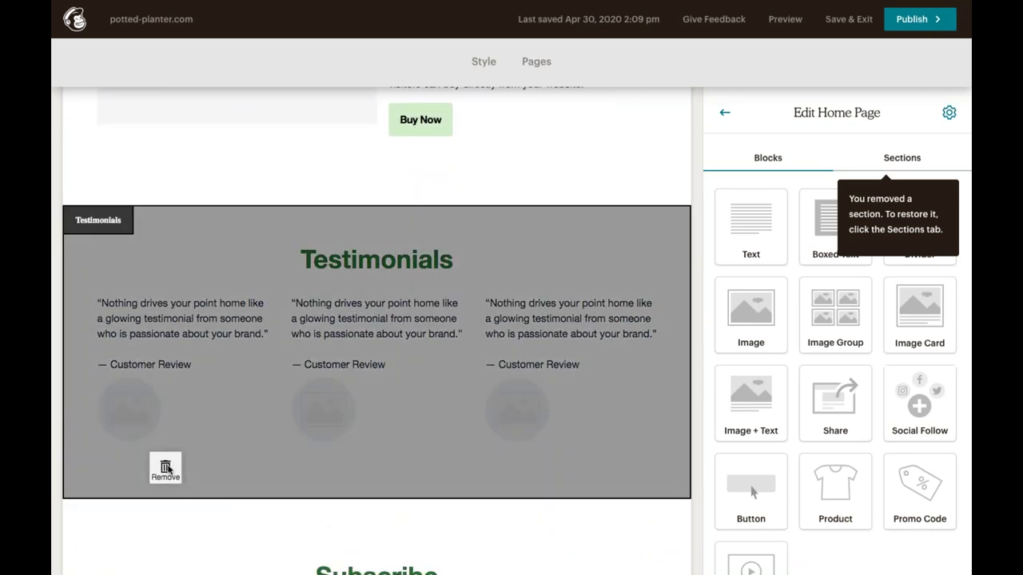
pyautogui.click(178, 470)
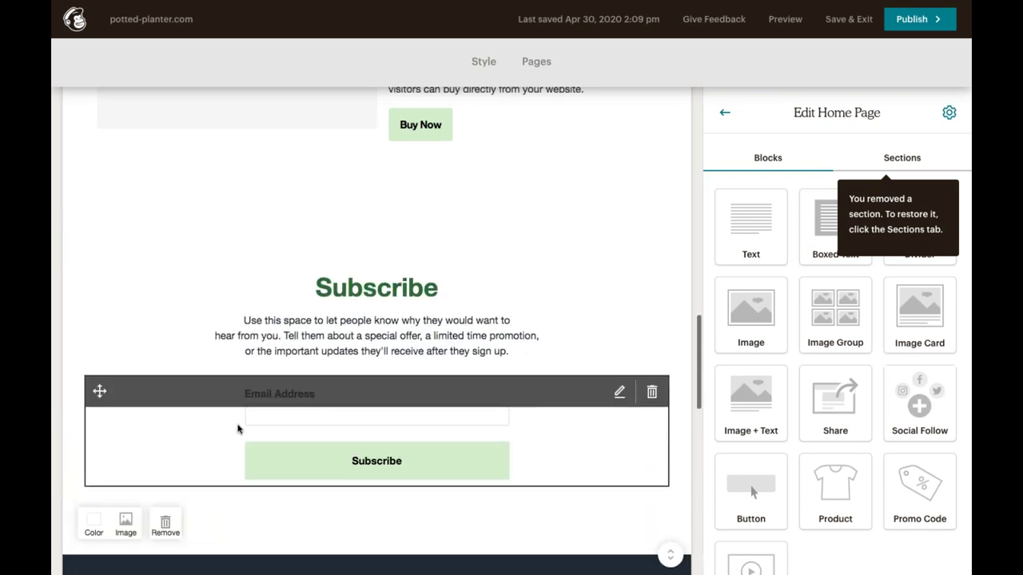
# Look through the available content blocks and the lists of the Home page's current and removed sections.
pyautogui.scroll(1, 237, 429)
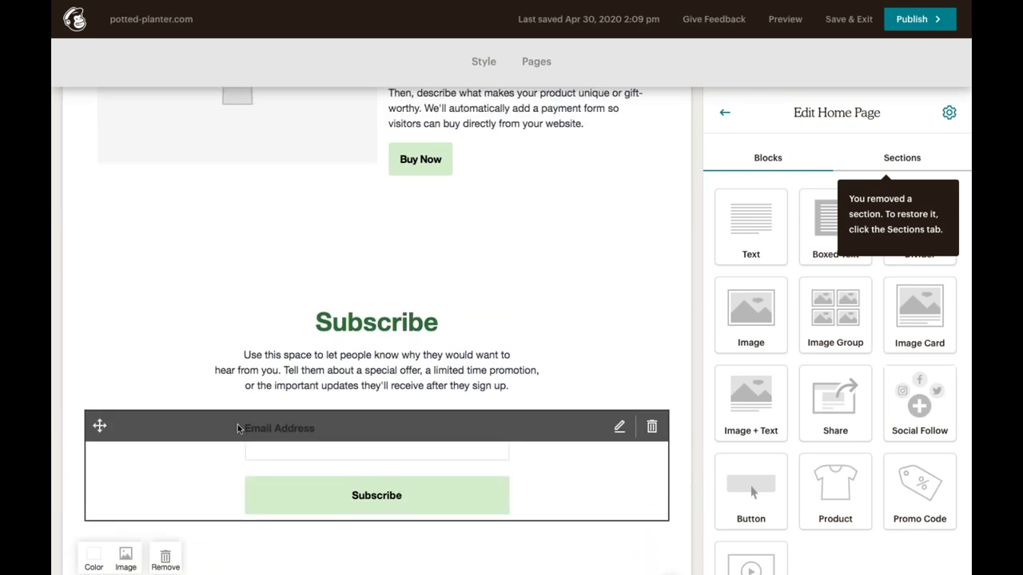
pyautogui.scroll(10, 238, 429)
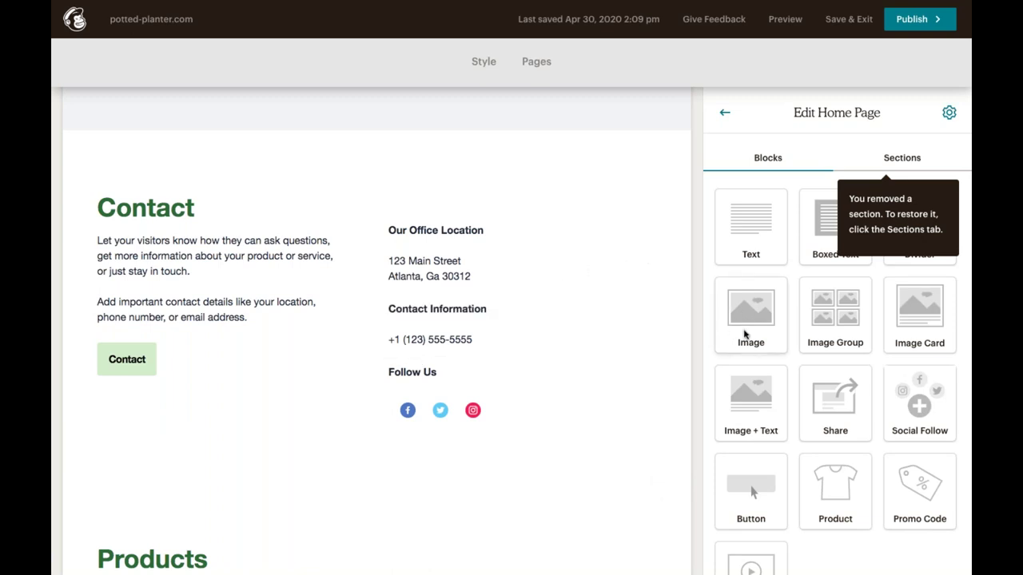
pyautogui.moveTo(740, 303); pyautogui.dragTo(716, 291)
pyautogui.click(903, 164)
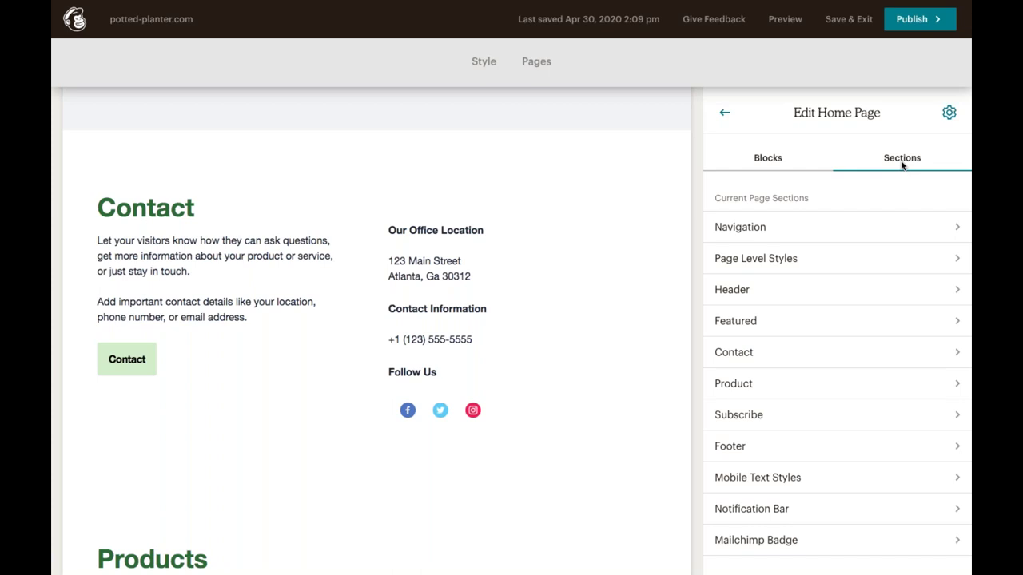
pyautogui.click(901, 162)
pyautogui.scroll(-1, 838, 359)
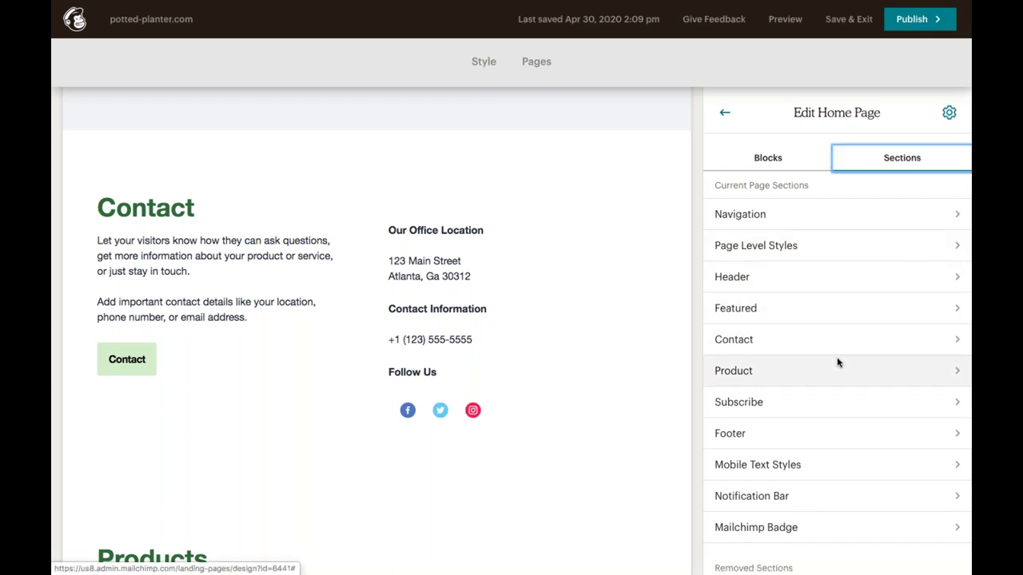
pyautogui.scroll(-3, 838, 362)
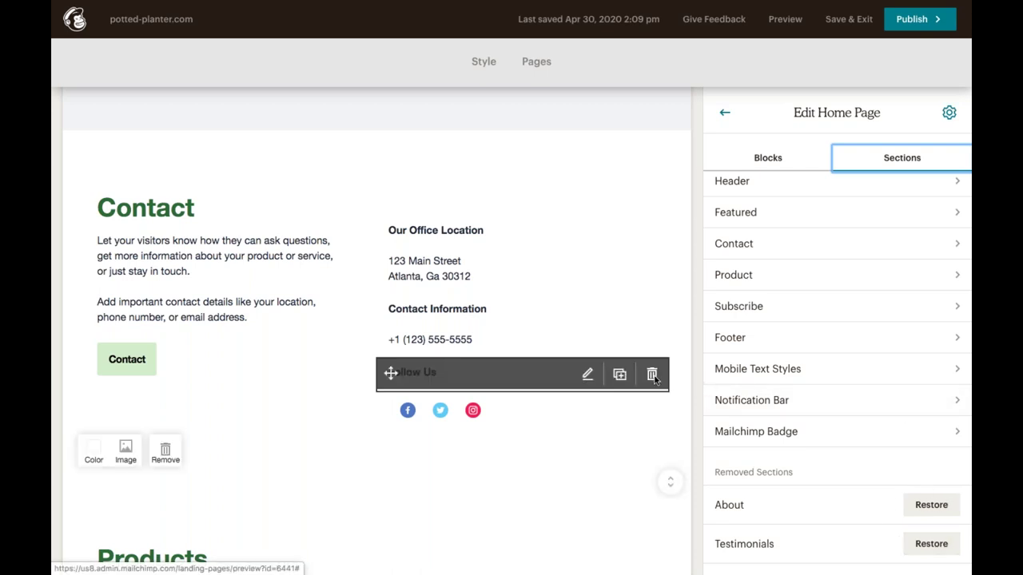
# Set the photo of the leafy monstera plant against a pale wall as the Featured section's background image.
pyautogui.scroll(1, 633, 350)
pyautogui.scroll(10, 632, 350)
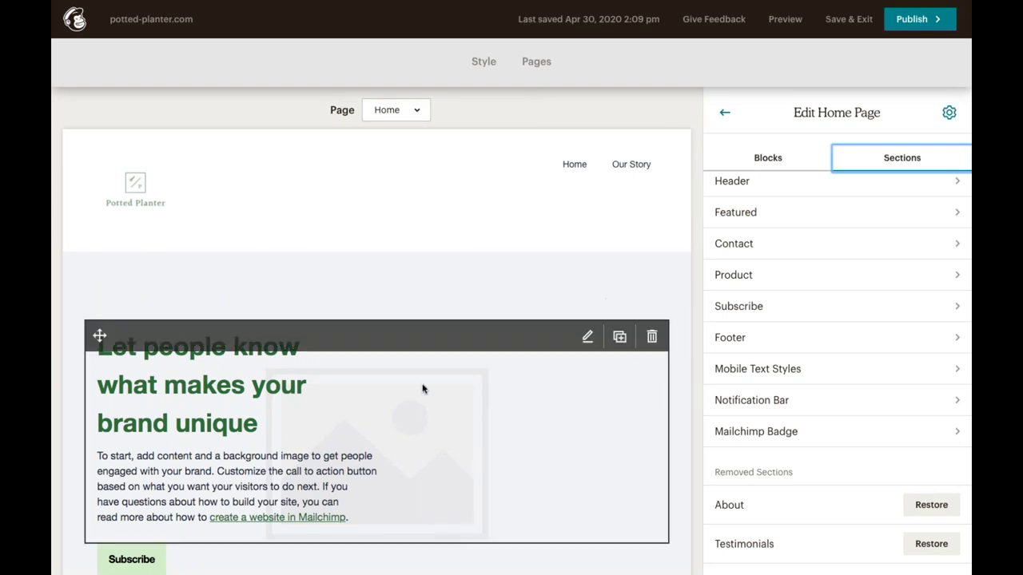
pyautogui.click(771, 217)
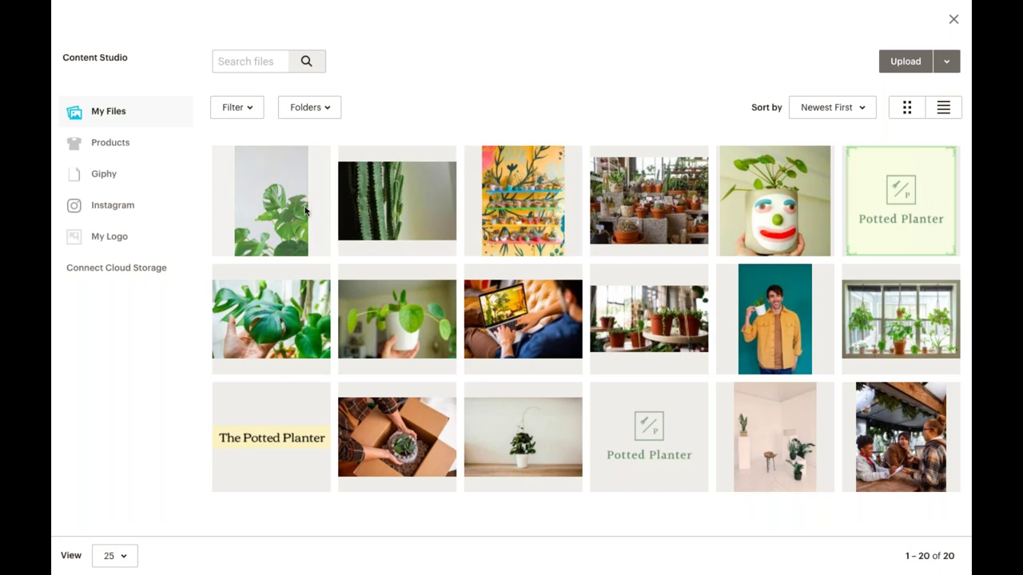
pyautogui.click(305, 210)
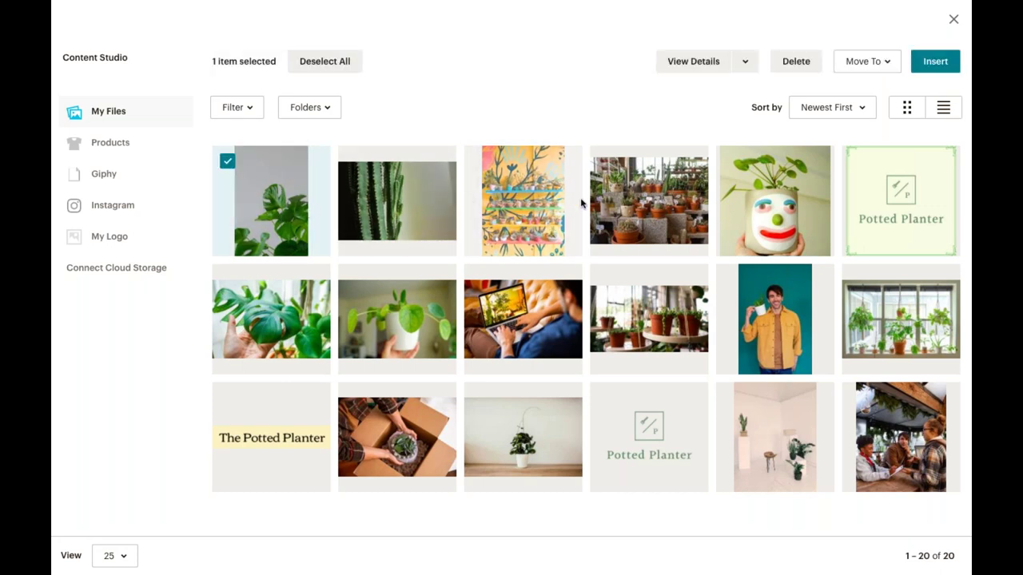
pyautogui.click(924, 59)
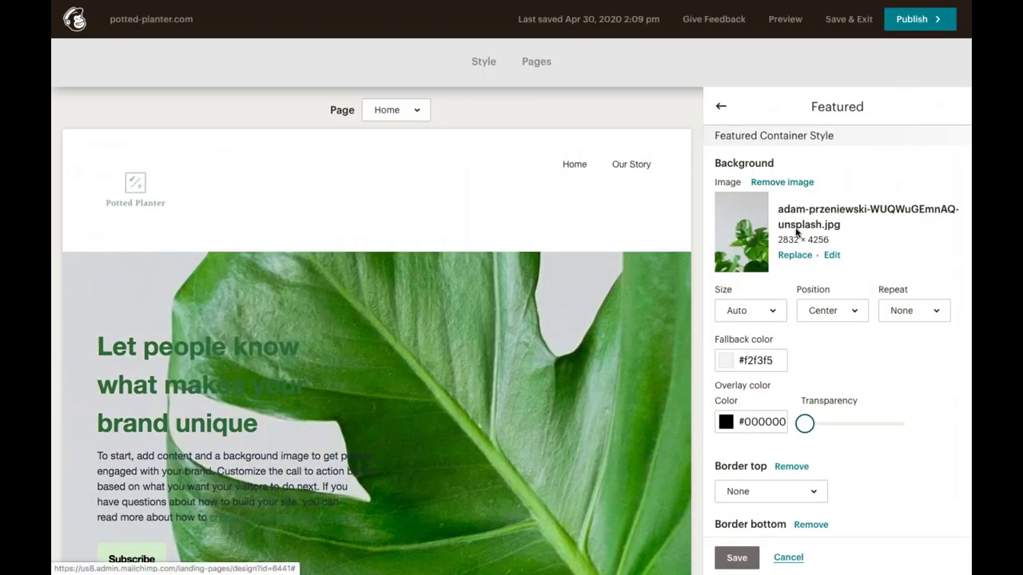
# Give the Featured background a white #ffffff overlay with its transparency set a little under halfway, and save the section style.
pyautogui.scroll(-1, 788, 330)
pyautogui.scroll(-2, 788, 331)
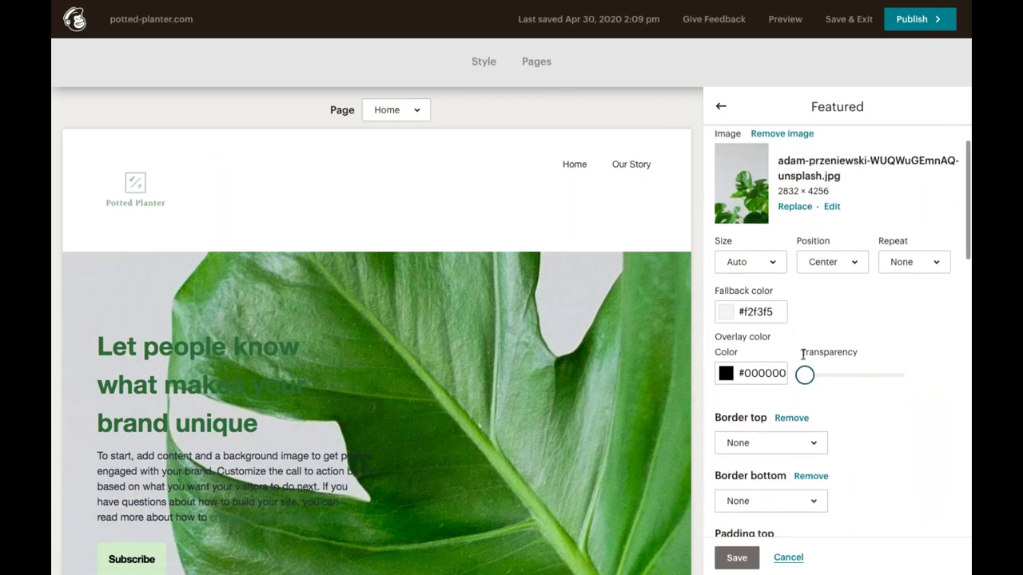
pyautogui.click(726, 376)
pyautogui.click(746, 516)
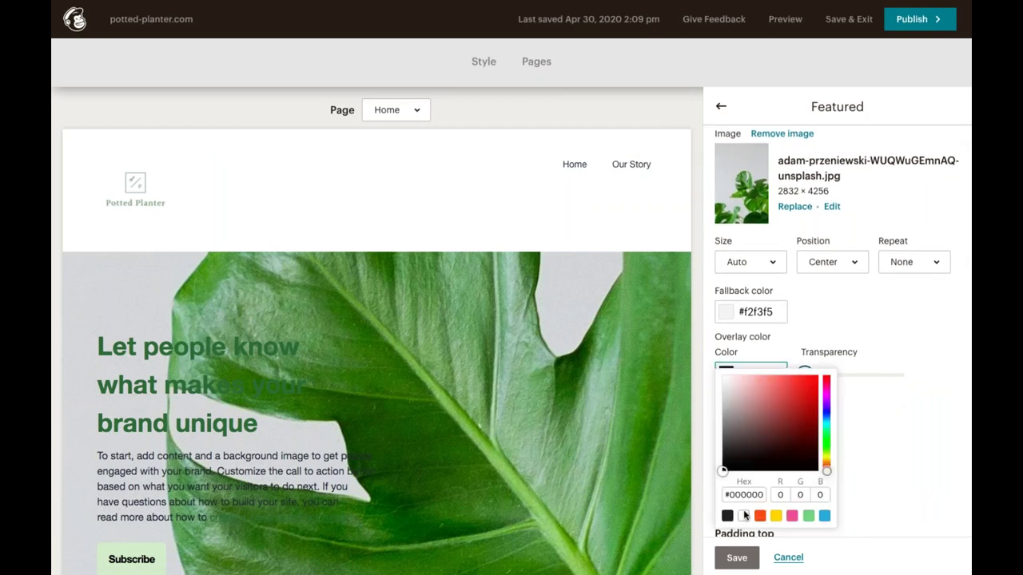
pyautogui.click(837, 355)
pyautogui.moveTo(805, 380); pyautogui.dragTo(845, 376)
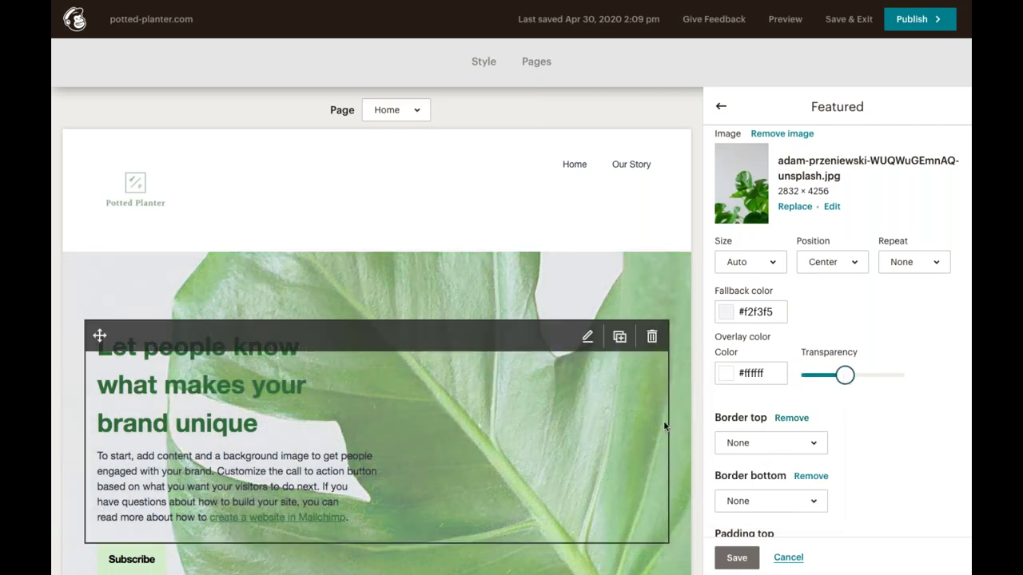
pyautogui.scroll(-1, 850, 467)
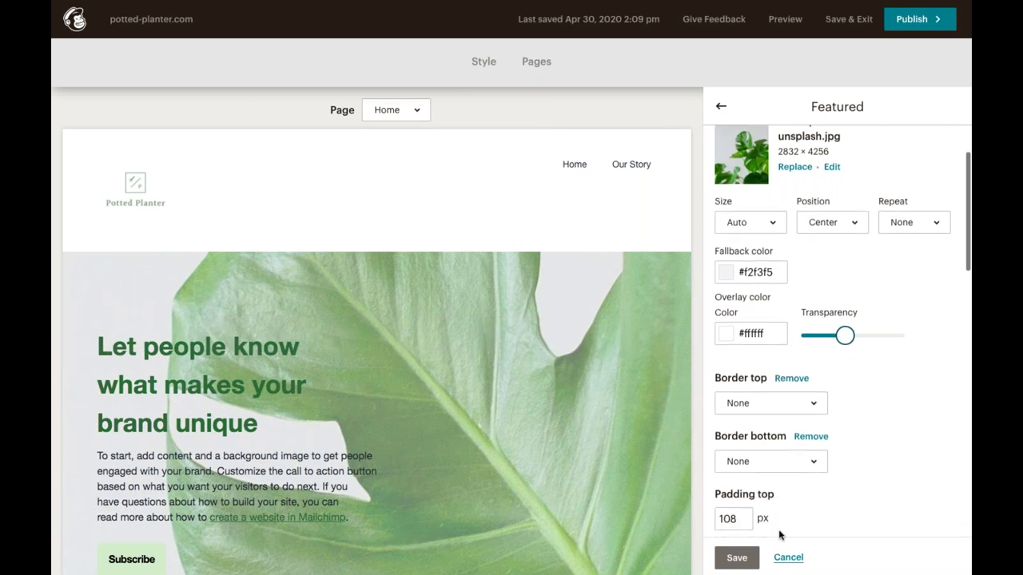
pyautogui.click(737, 559)
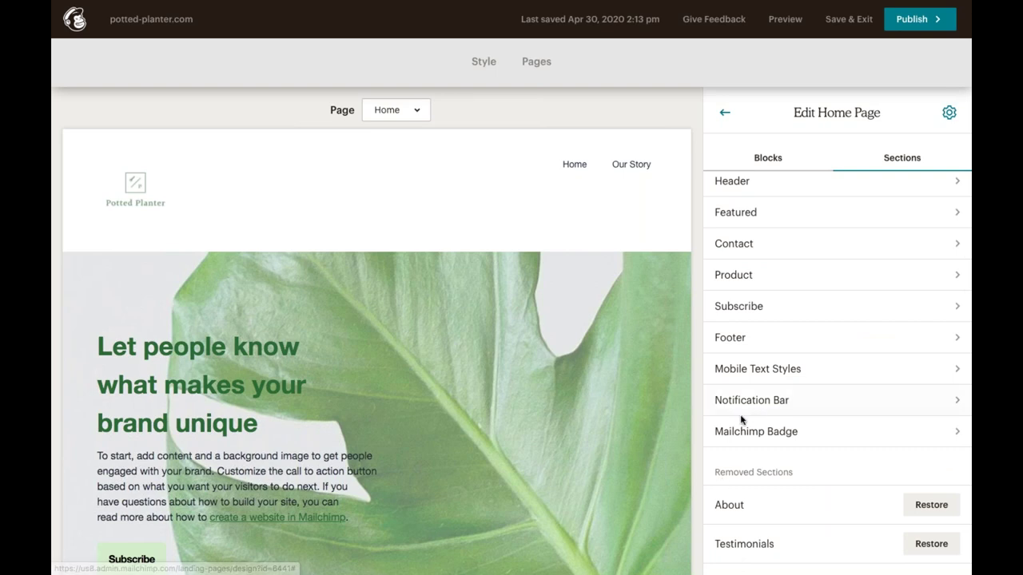
# Change the footer's background color to green #3c693a and save the footer style.
pyautogui.scroll(-3, 625, 466)
pyautogui.scroll(-6, 624, 465)
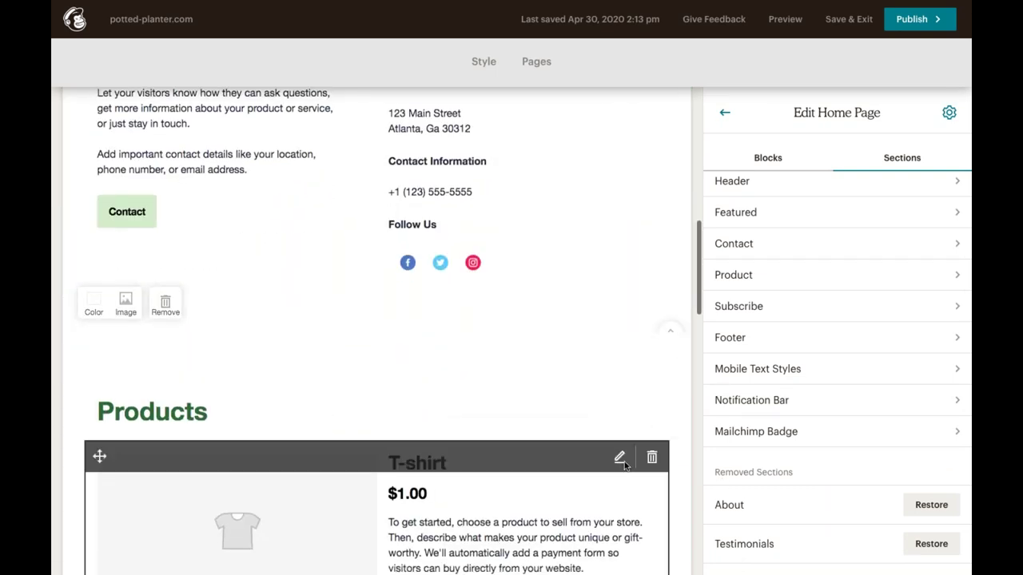
pyautogui.scroll(-8, 607, 462)
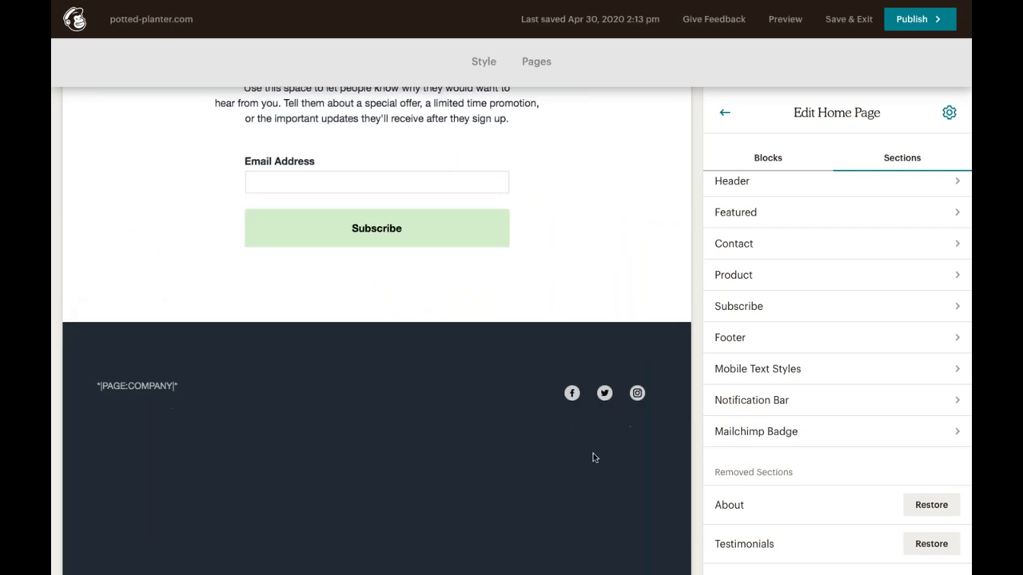
pyautogui.click(751, 342)
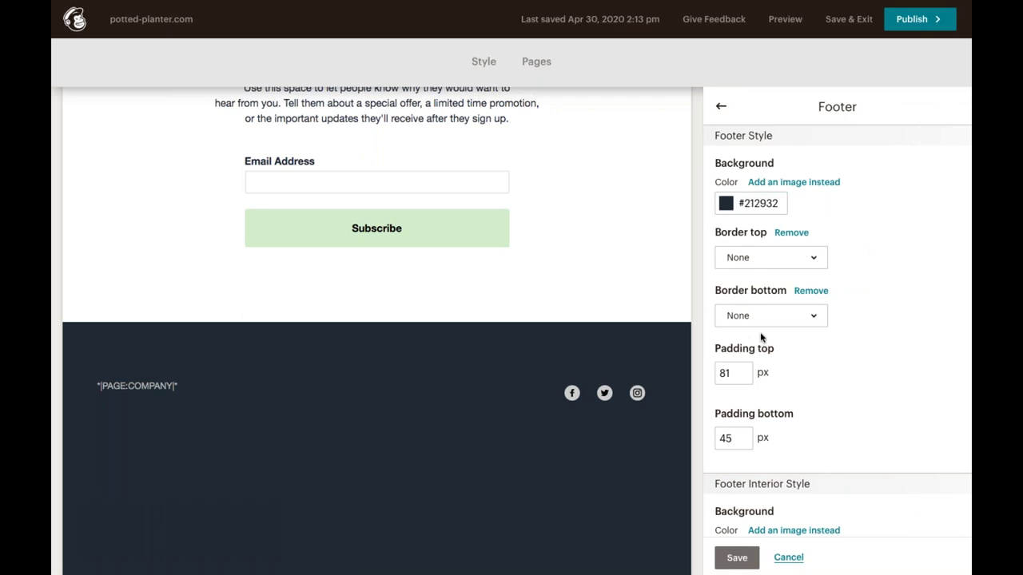
pyautogui.click(728, 203)
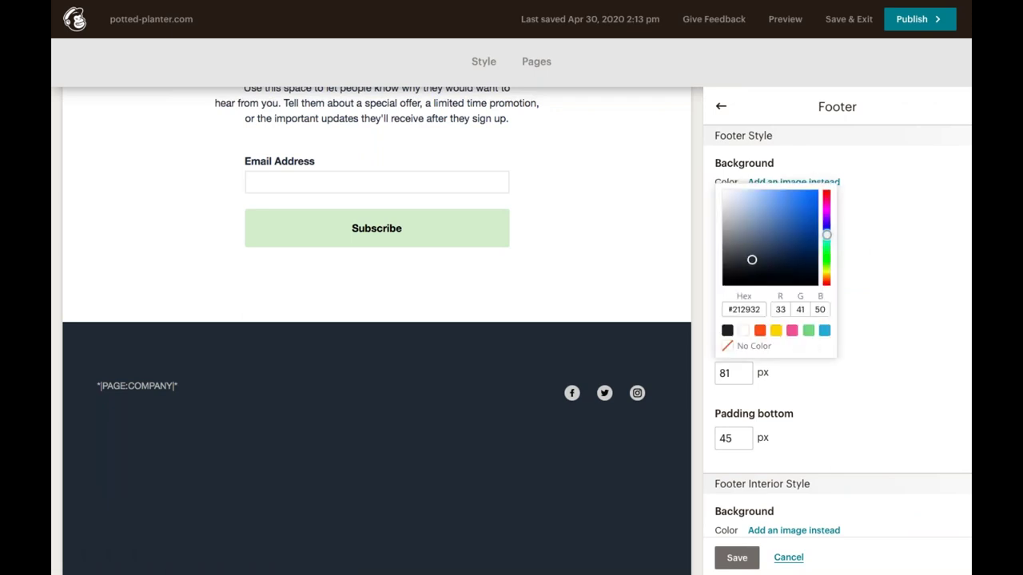
pyautogui.click(751, 306)
pyautogui.write('#3c693a')
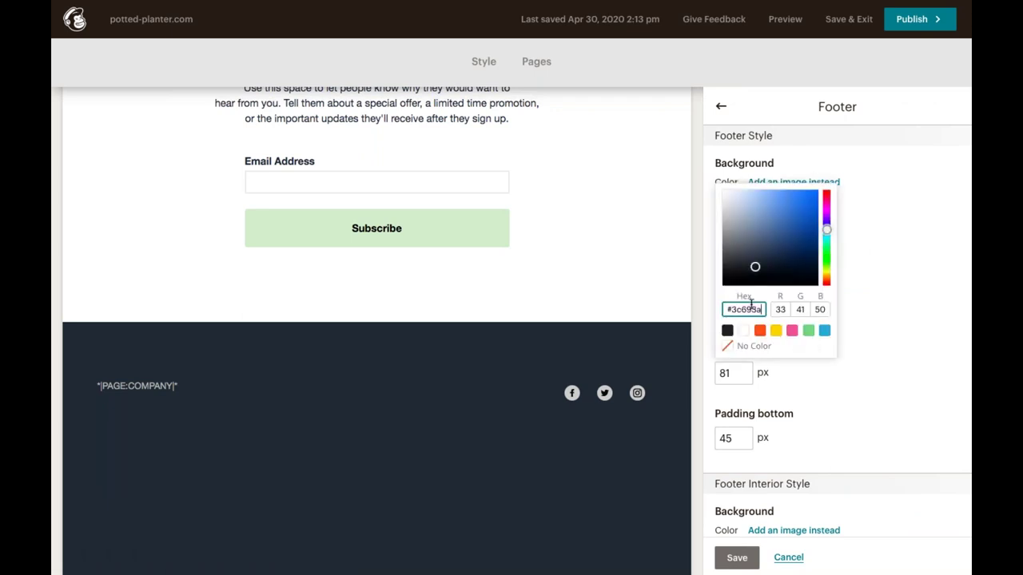
pyautogui.press('Return')
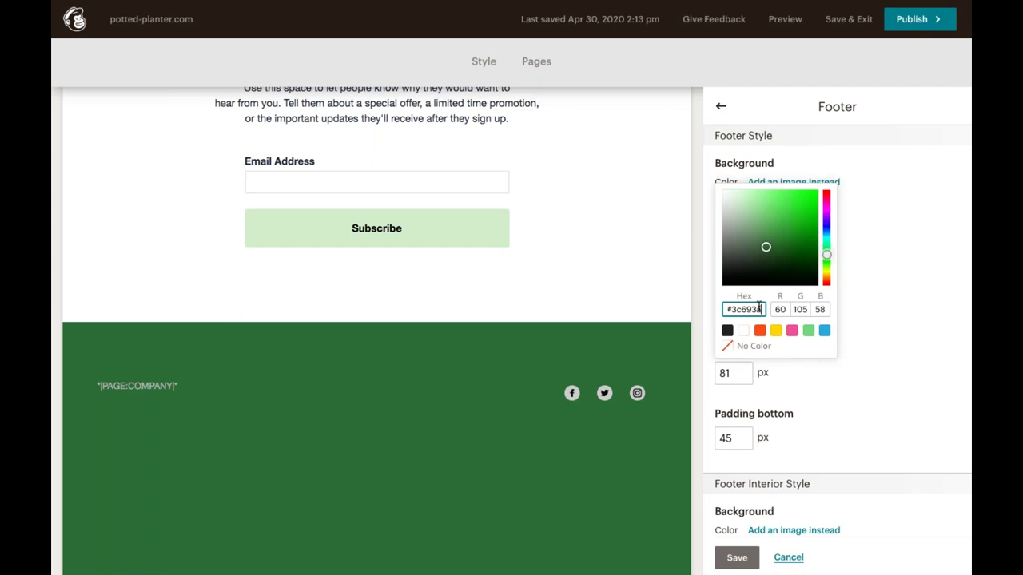
pyautogui.click(864, 334)
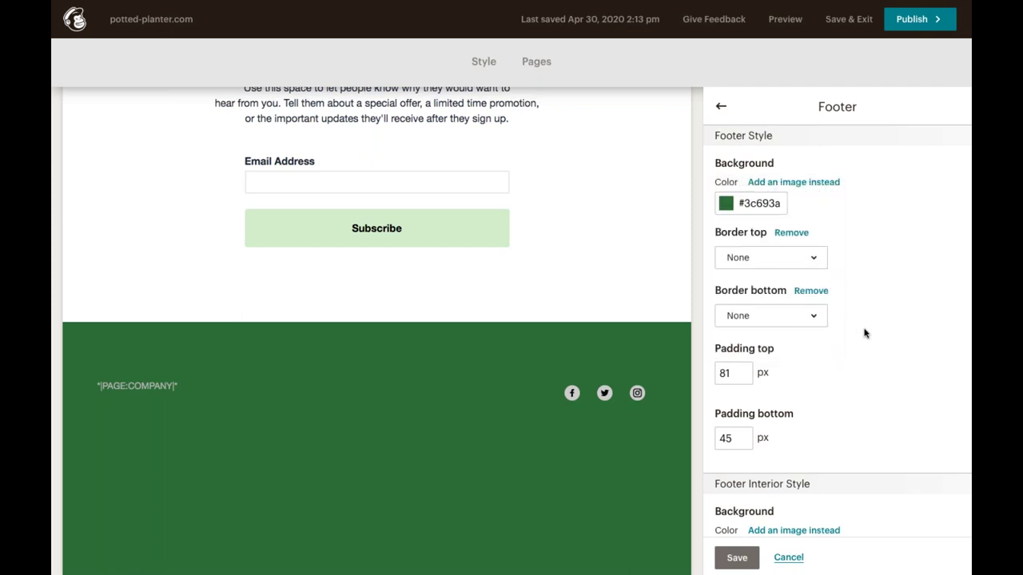
pyautogui.click(742, 558)
pyautogui.moveTo(584, 413)
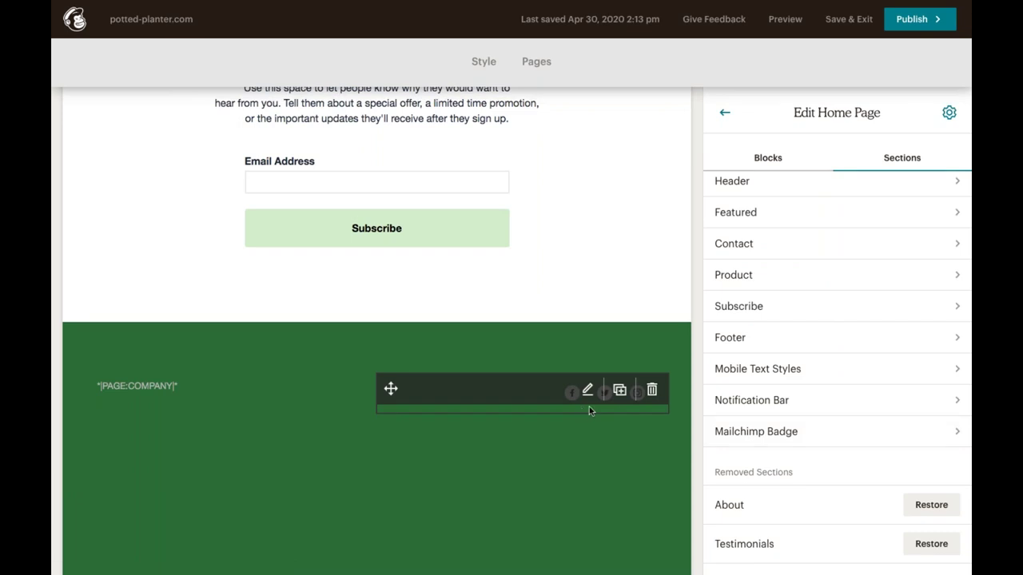
# Replace the Featured section's heading with "Growing Together", broken onto two lines.
pyautogui.click(770, 158)
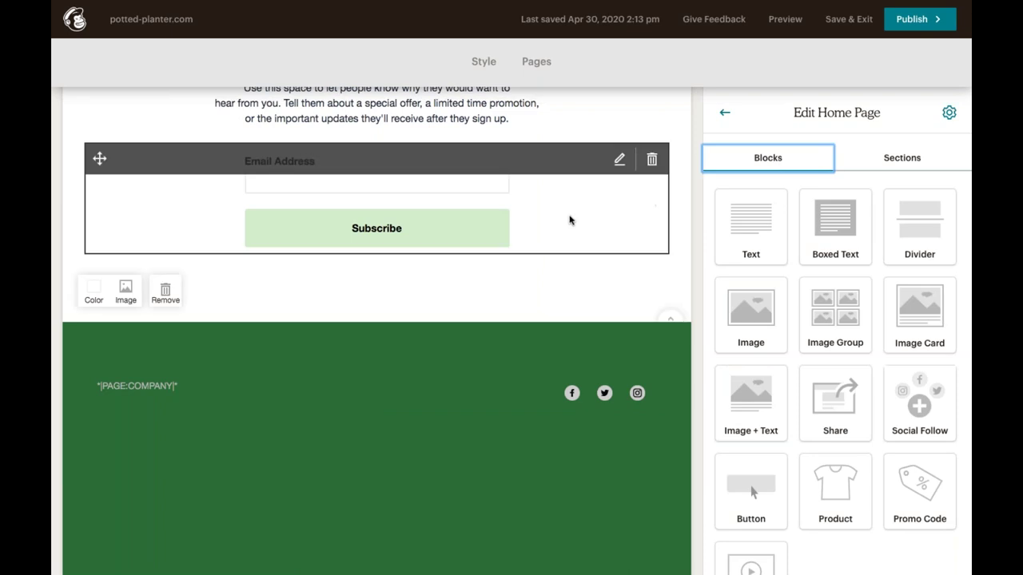
pyautogui.scroll(10, 568, 219)
pyautogui.scroll(5, 569, 218)
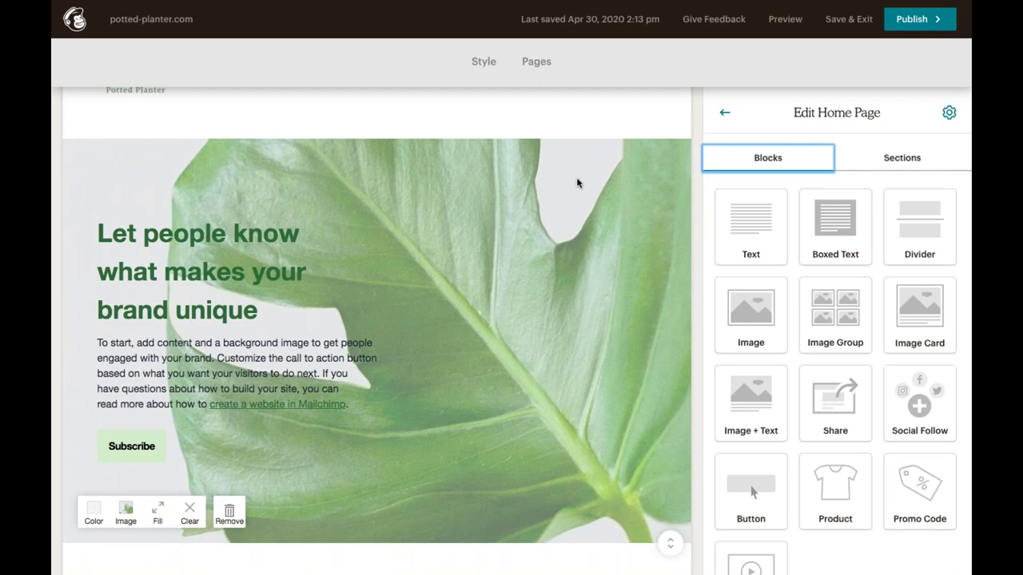
pyautogui.click(321, 358)
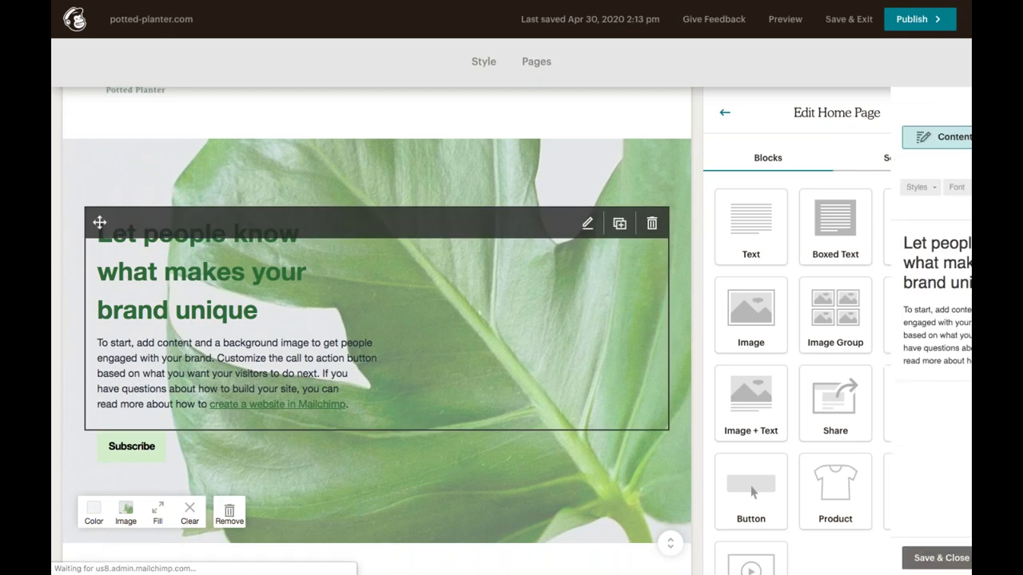
pyautogui.moveTo(815, 285); pyautogui.dragTo(722, 244)
pyautogui.write('Gro')
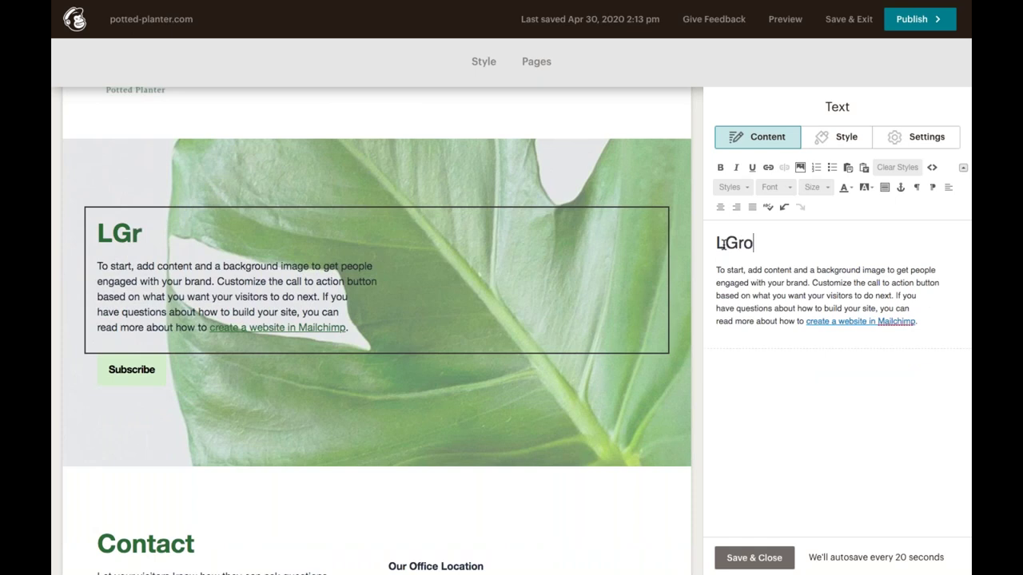
pyautogui.press('BackSpace')
pyautogui.press('BackSpace')
pyautogui.press('BackSpace')
pyautogui.write('Growing')
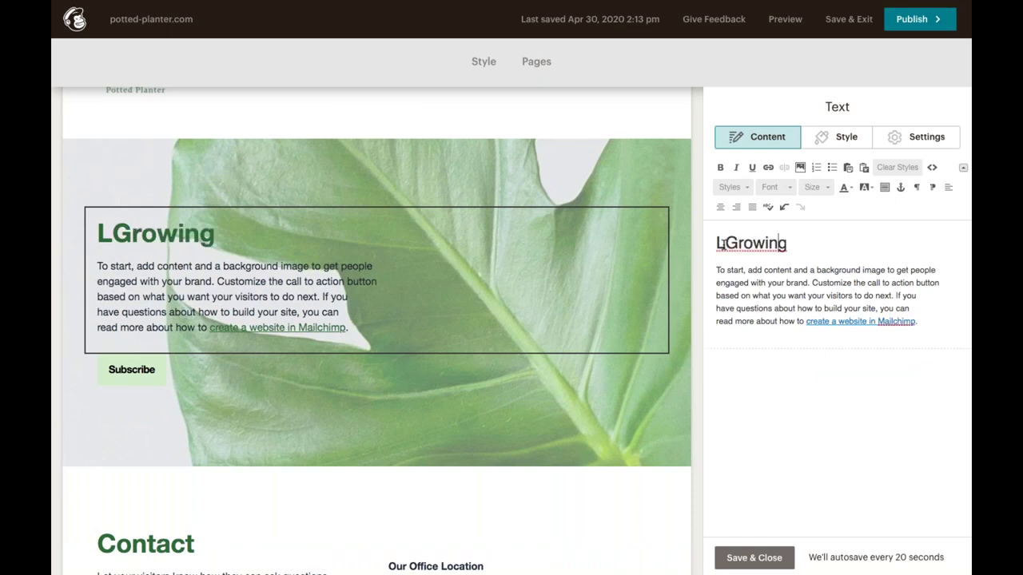
pyautogui.press('Left')
pyautogui.press('Left')
pyautogui.press('Left')
pyautogui.press('Left')
pyautogui.press('Left')
pyautogui.press('Left')
pyautogui.press('Left')
pyautogui.press('BackSpace')
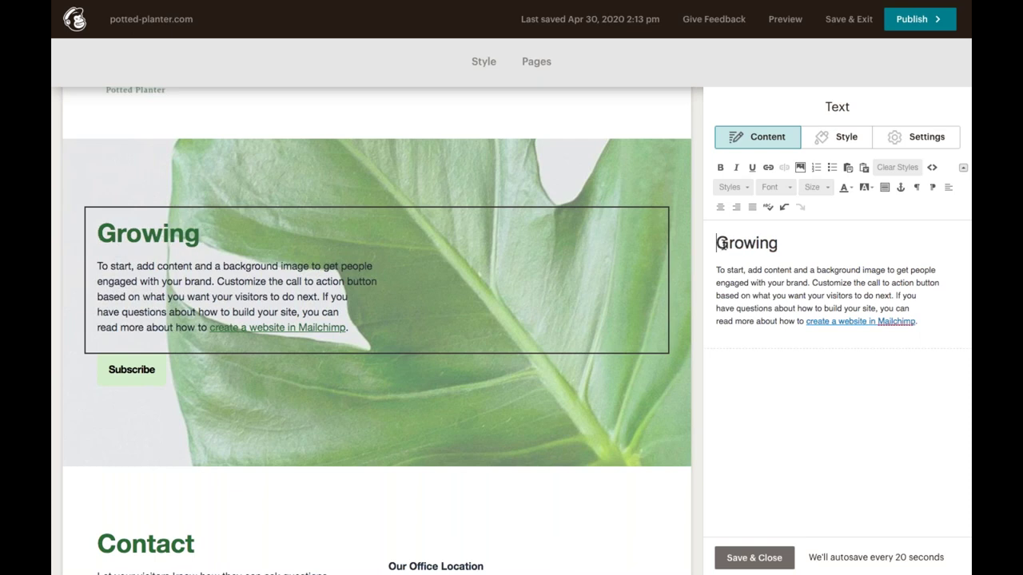
pyautogui.click(778, 244)
pyautogui.write('Tog')
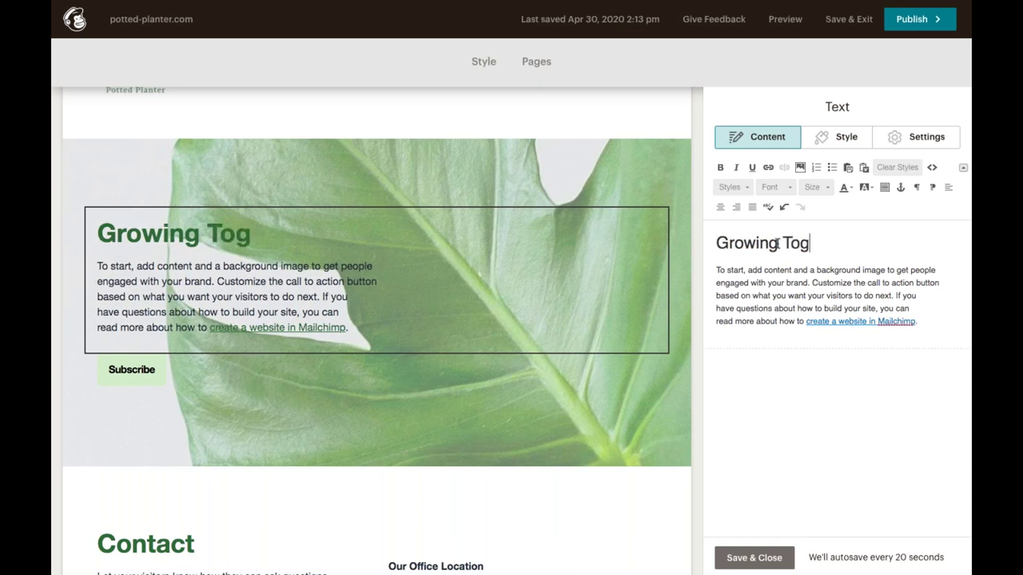
pyautogui.write('ether')
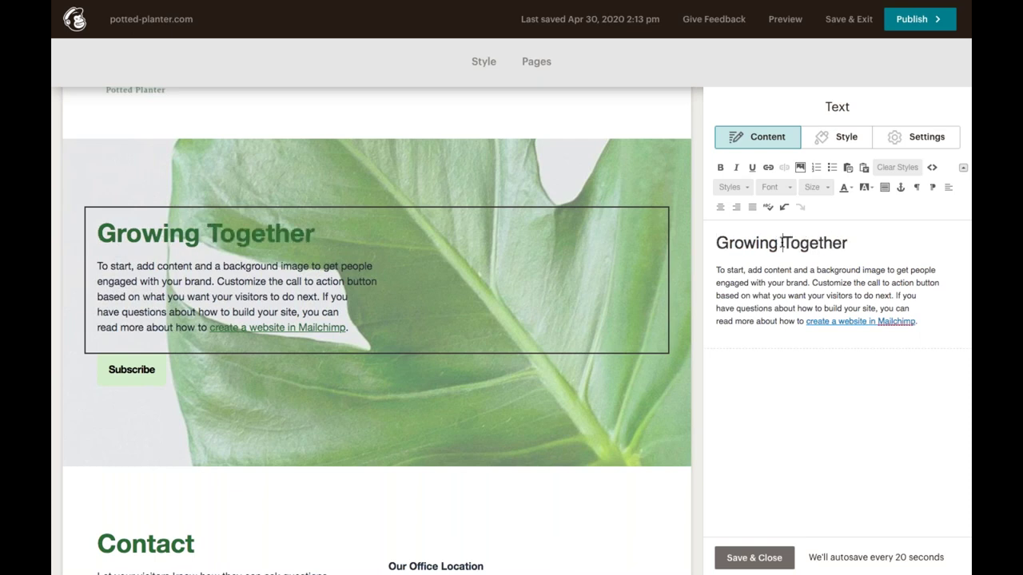
pyautogui.click(781, 243)
pyautogui.hotkey('shift', 'Return')
# Replace the Featured section's paragraph with "Wherever you are in your plant parenthood journey, we're here to help!".
pyautogui.moveTo(919, 340); pyautogui.dragTo(726, 293)
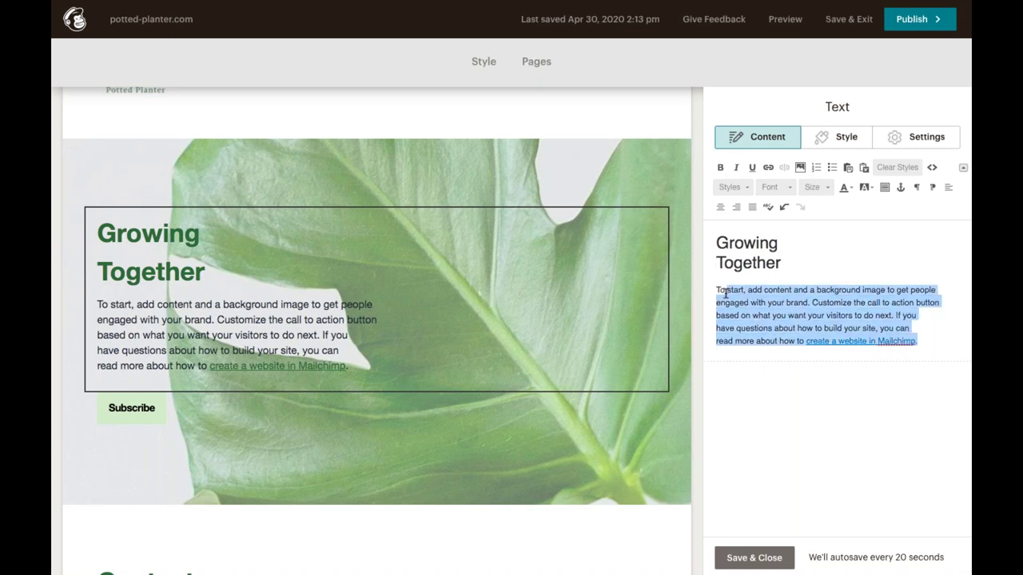
pyautogui.press('BackSpace')
pyautogui.press('BackSpace')
pyautogui.press('BackSpace')
pyautogui.write('W')
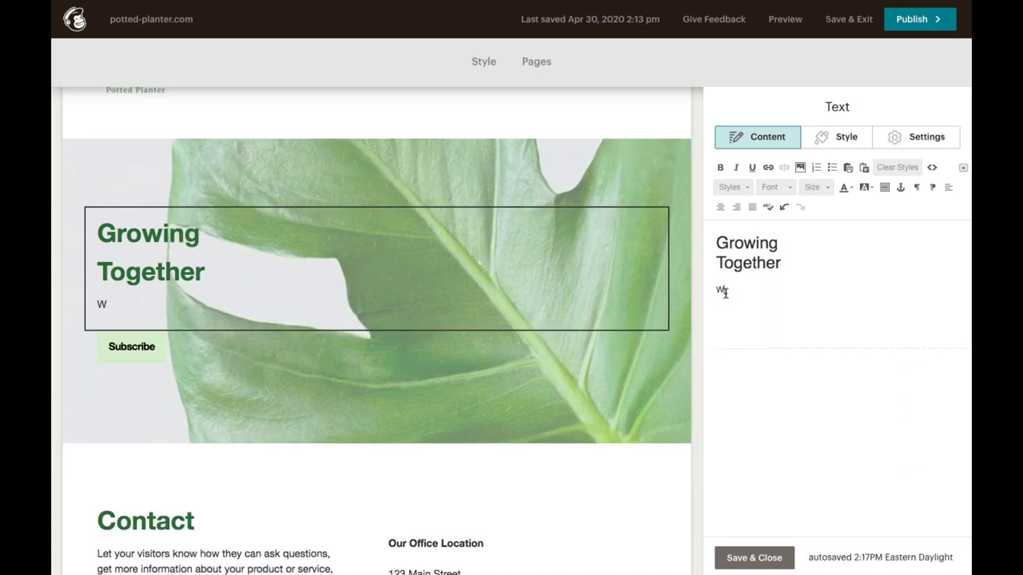
pyautogui.write('herever you are in y')
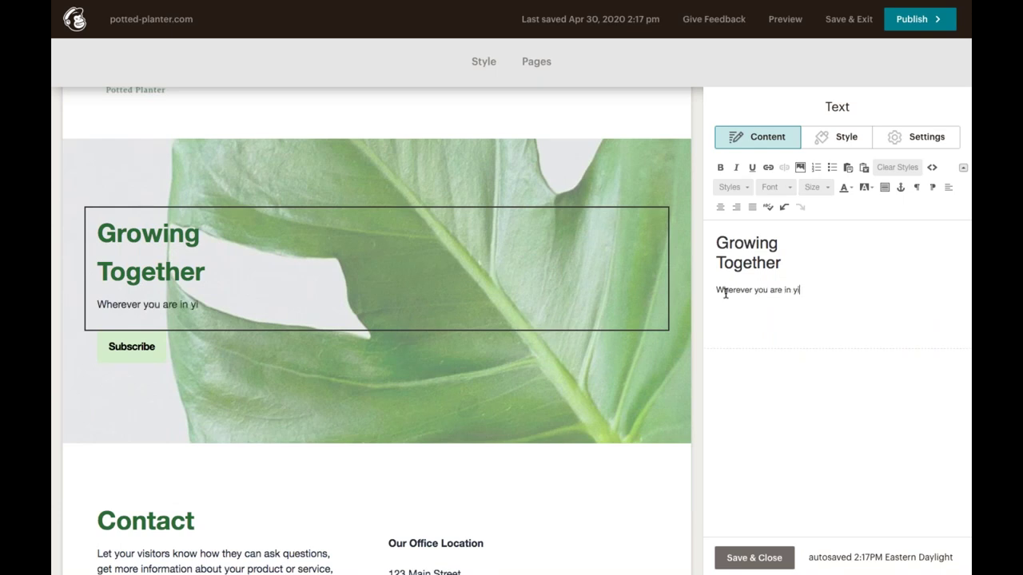
pyautogui.write('iour plant parenth')
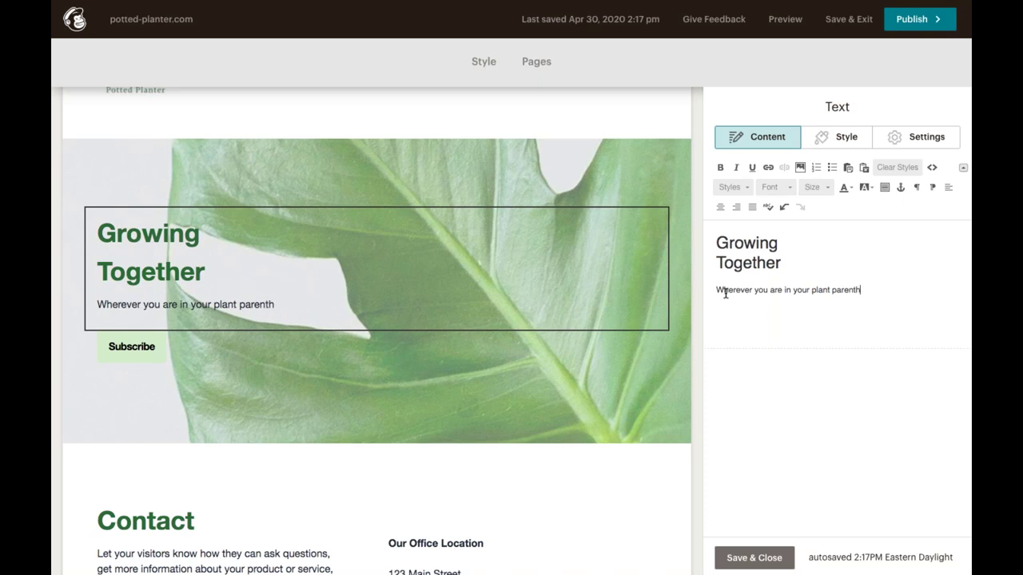
pyautogui.write('ood journey, we')
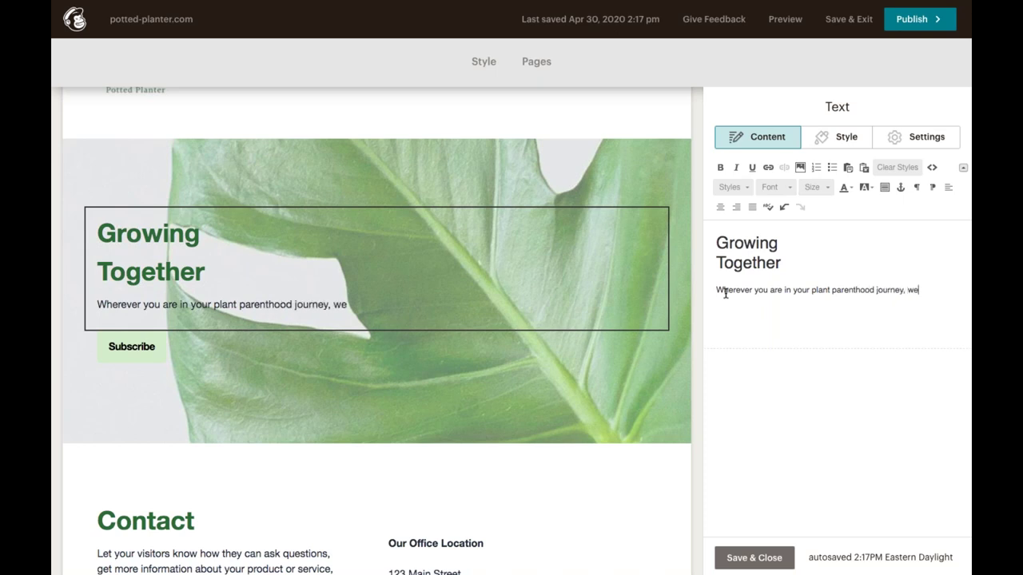
pyautogui.write("'re here to help!")
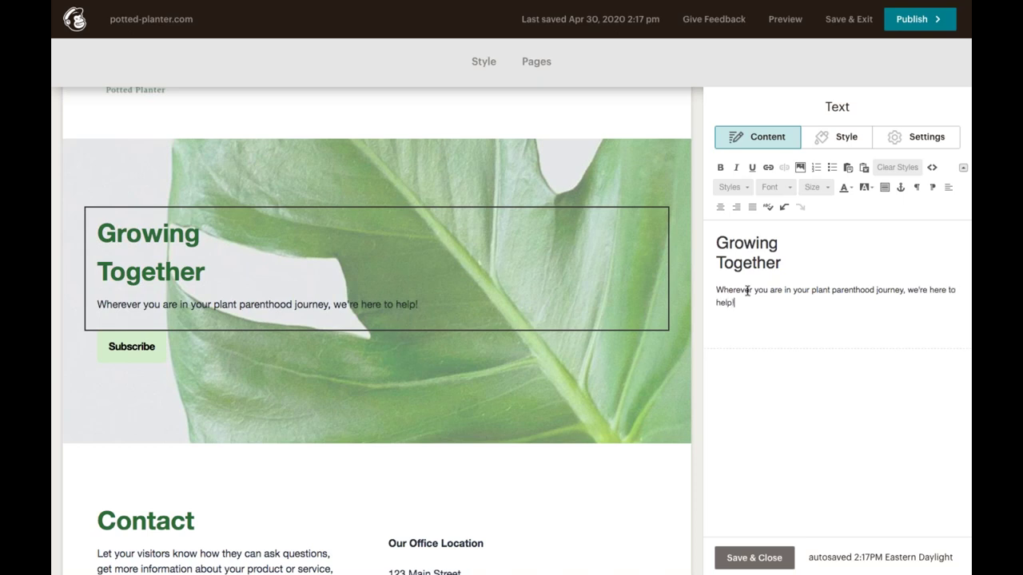
# Break the Featured paragraph onto three lines, after "in your" and after "journey,", and save the text block.
pyautogui.click(812, 290)
pyautogui.hotkey('shift', 'Return')
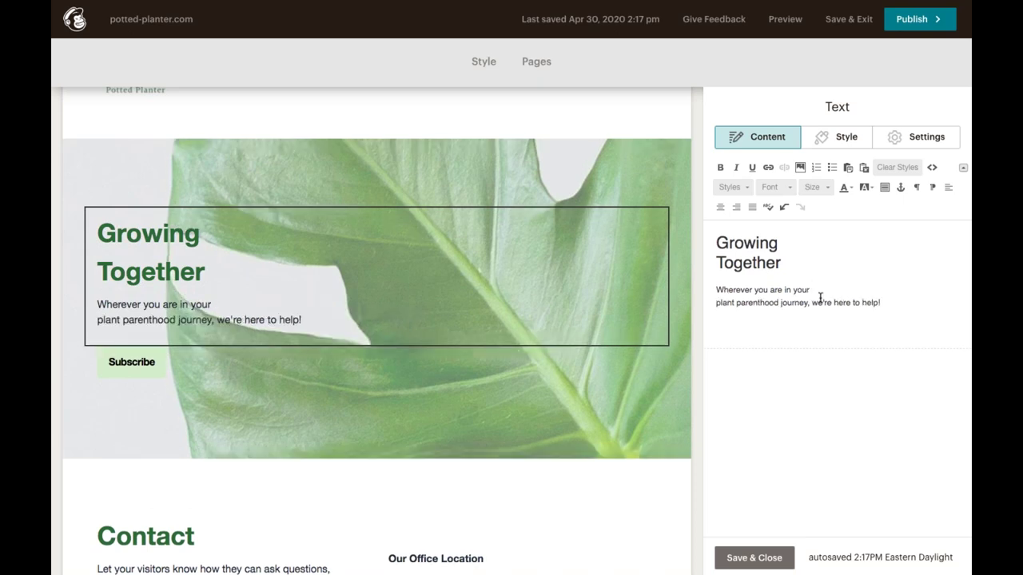
pyautogui.click(812, 302)
pyautogui.hotkey('shift', 'Return')
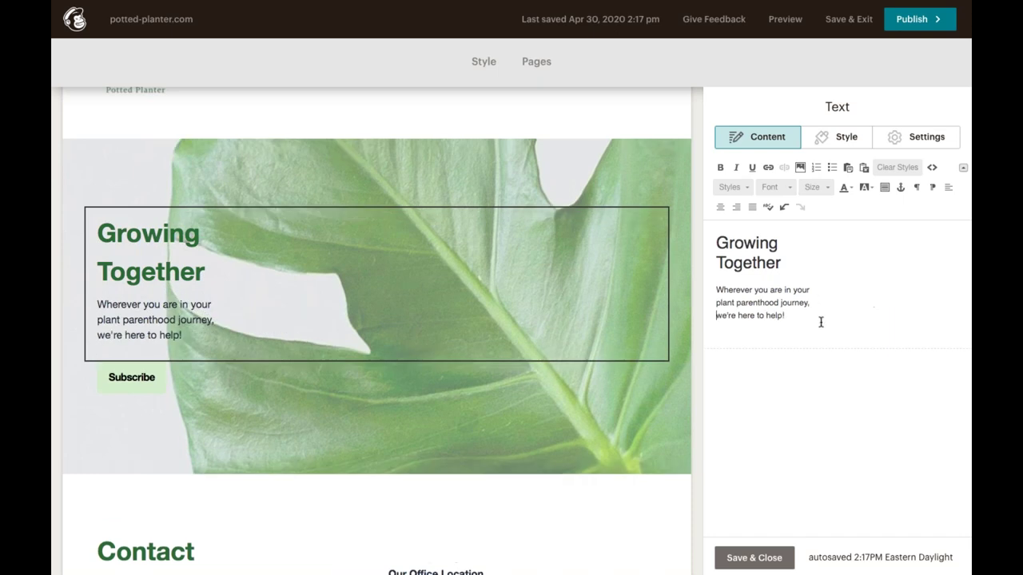
pyautogui.click(741, 551)
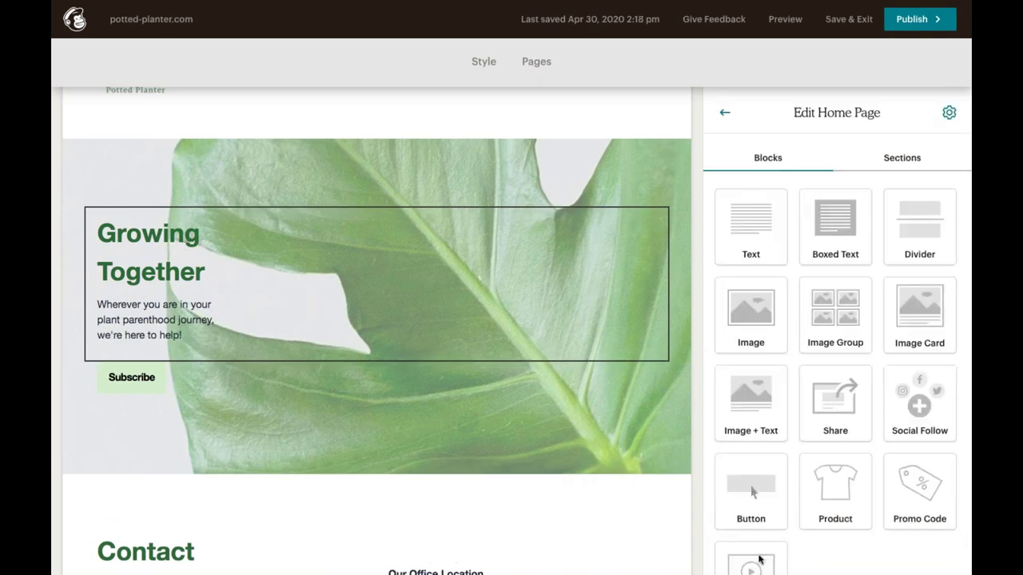
# Replace the Contact section's paragraph with "Feel free to get in touch! We're always happy to hear from you." and save it.
pyautogui.scroll(-1, 502, 473)
pyautogui.scroll(-1, 503, 473)
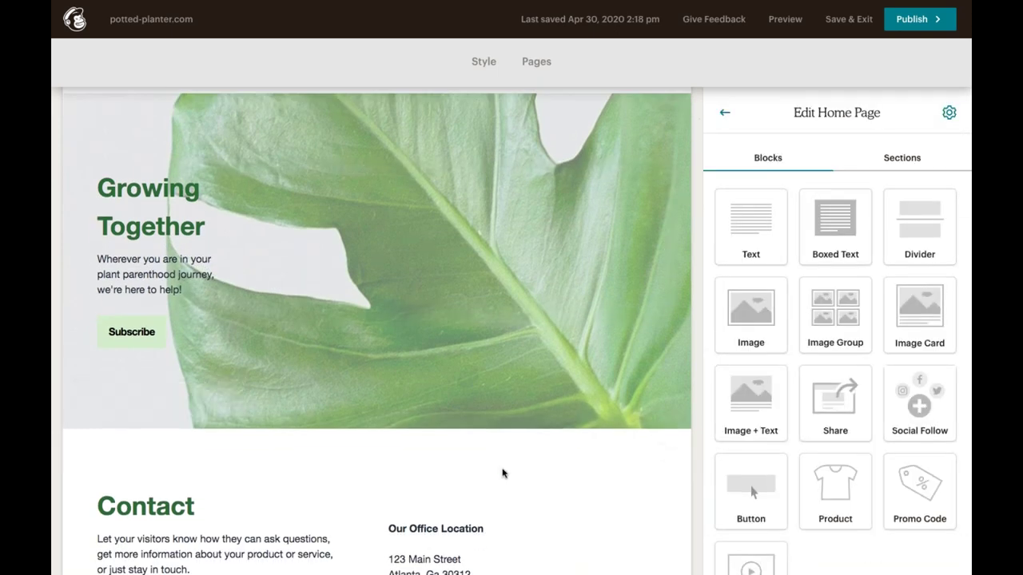
pyautogui.scroll(-3, 503, 473)
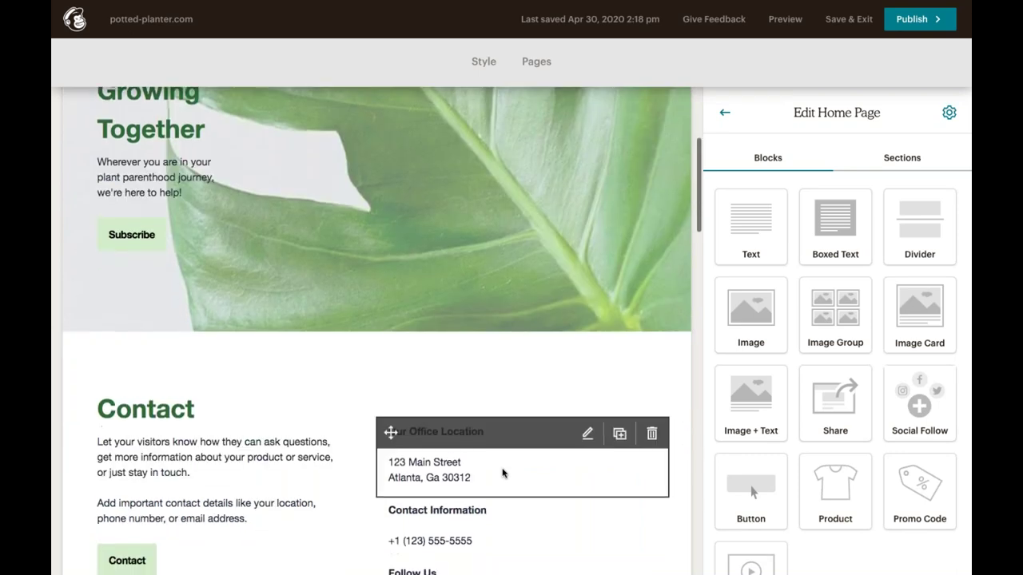
pyautogui.click(268, 458)
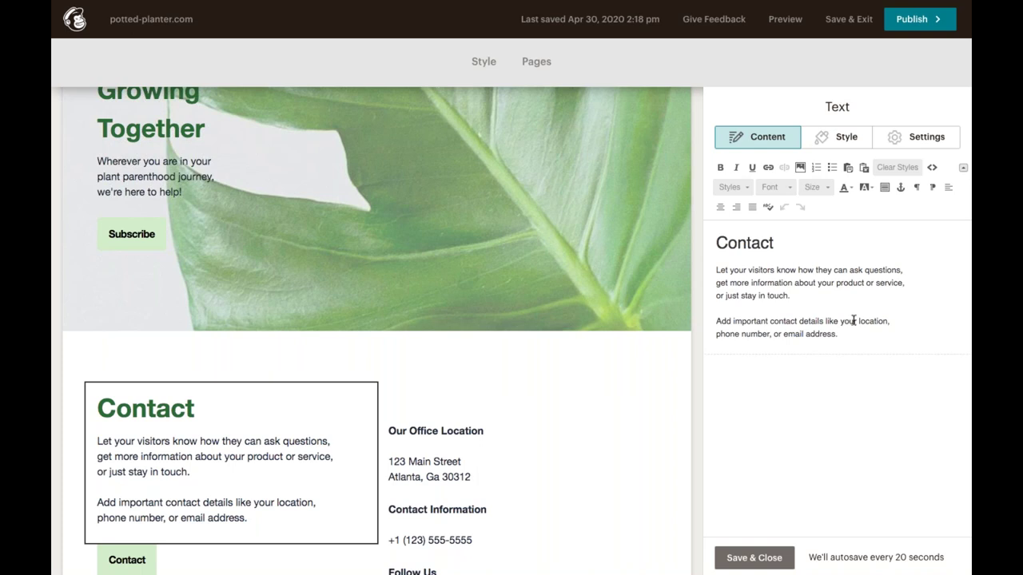
pyautogui.moveTo(861, 333); pyautogui.dragTo(717, 272)
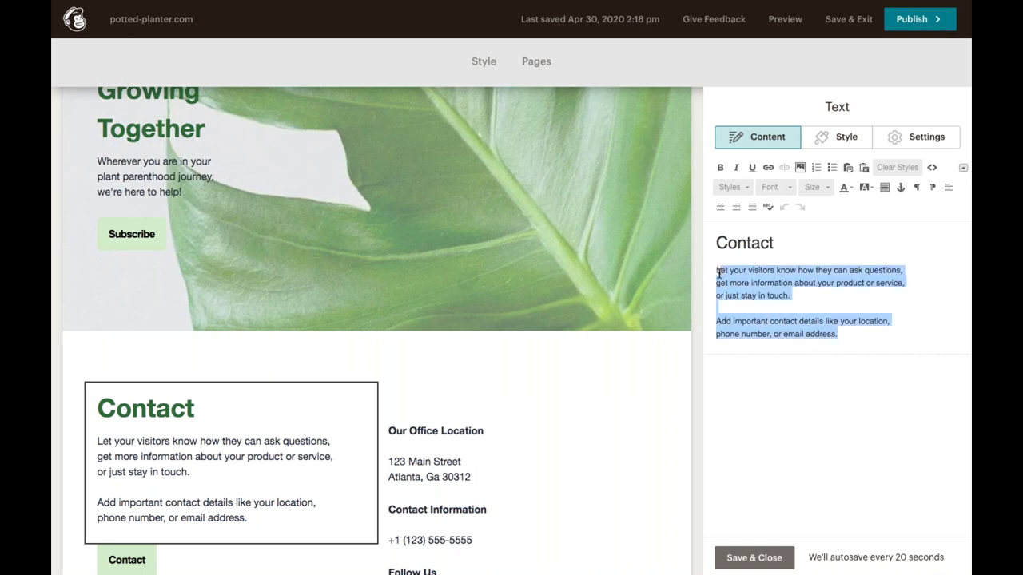
pyautogui.press('BackSpace')
pyautogui.write('Feel free')
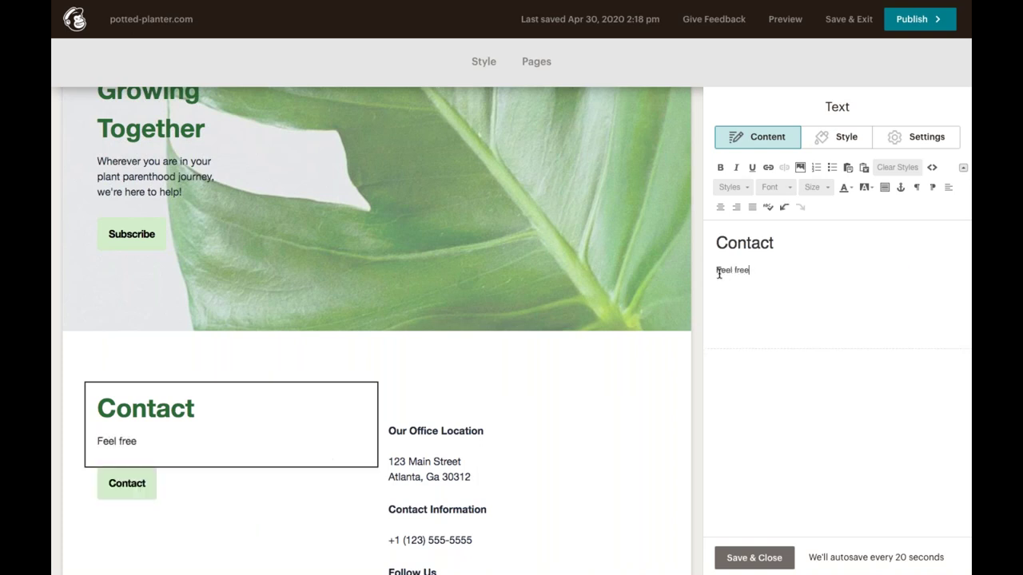
pyautogui.write(' to get in touch with')
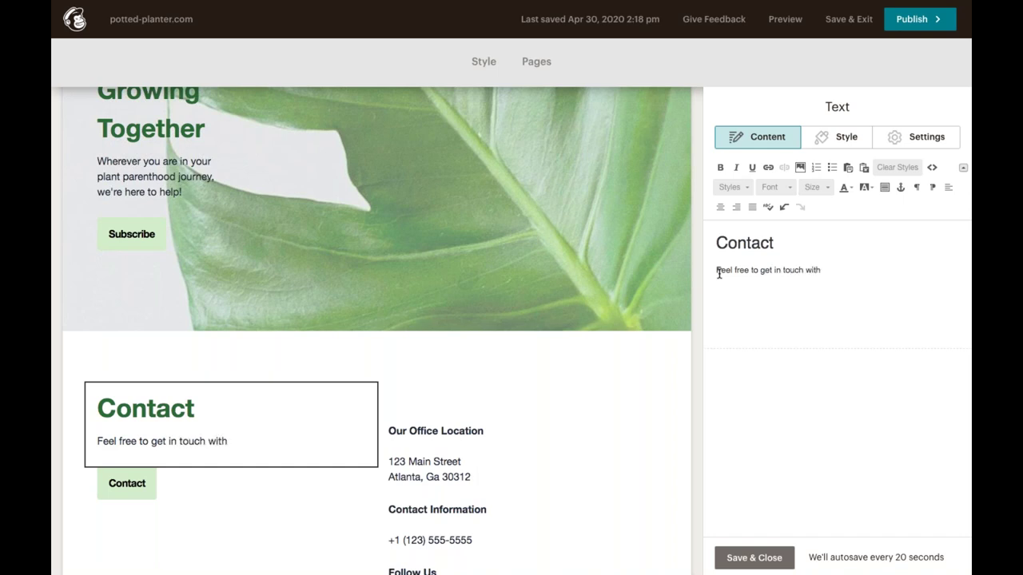
pyautogui.press('BackSpace')
pyautogui.press('BackSpace')
pyautogui.press('BackSpace')
pyautogui.press('BackSpace')
pyautogui.press('BackSpace')
pyautogui.write("! We're alway s h")
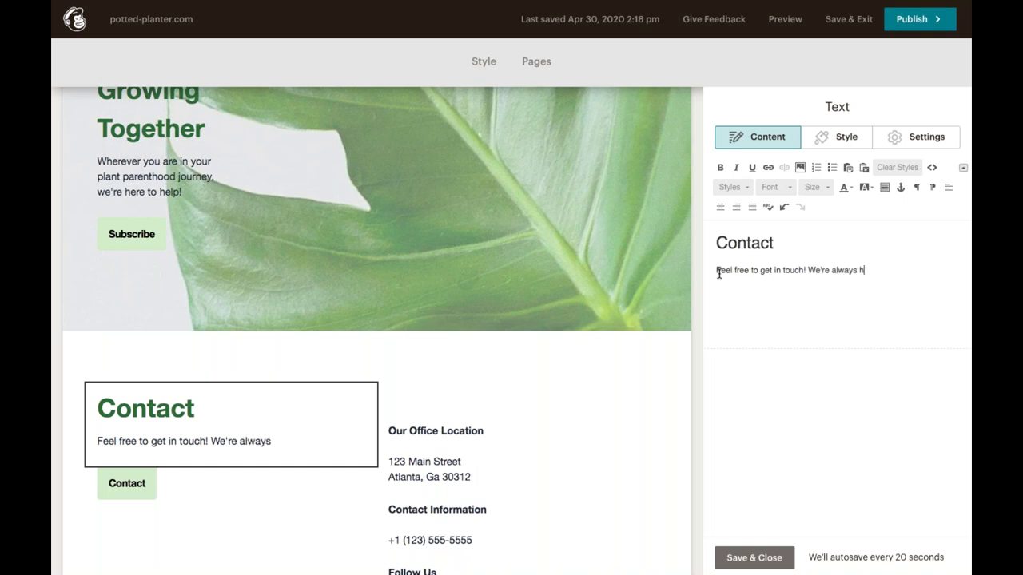
pyautogui.write('appy oo')
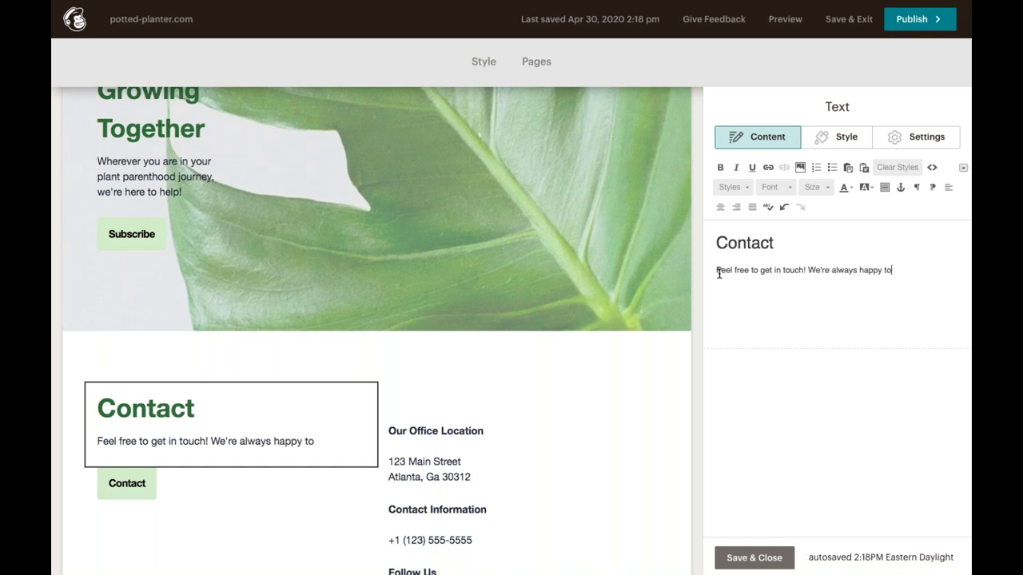
pyautogui.write(' hear from you.')
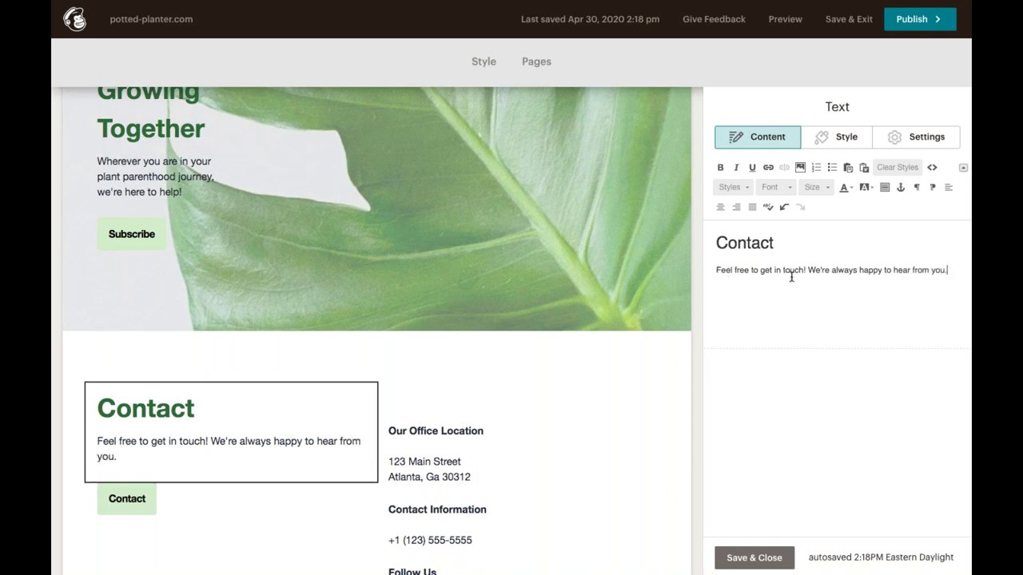
pyautogui.click(763, 558)
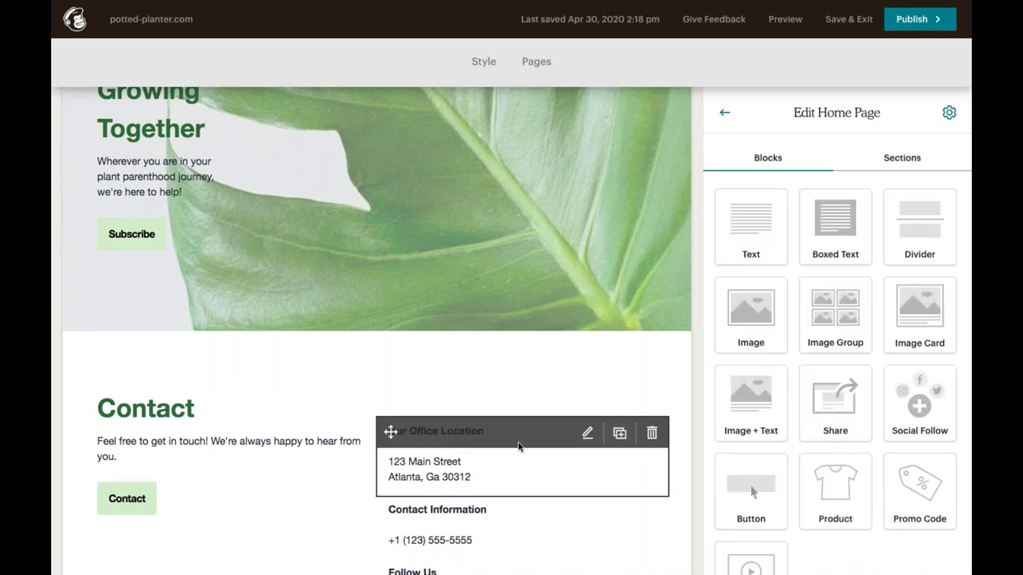
pyautogui.scroll(-4, 520, 445)
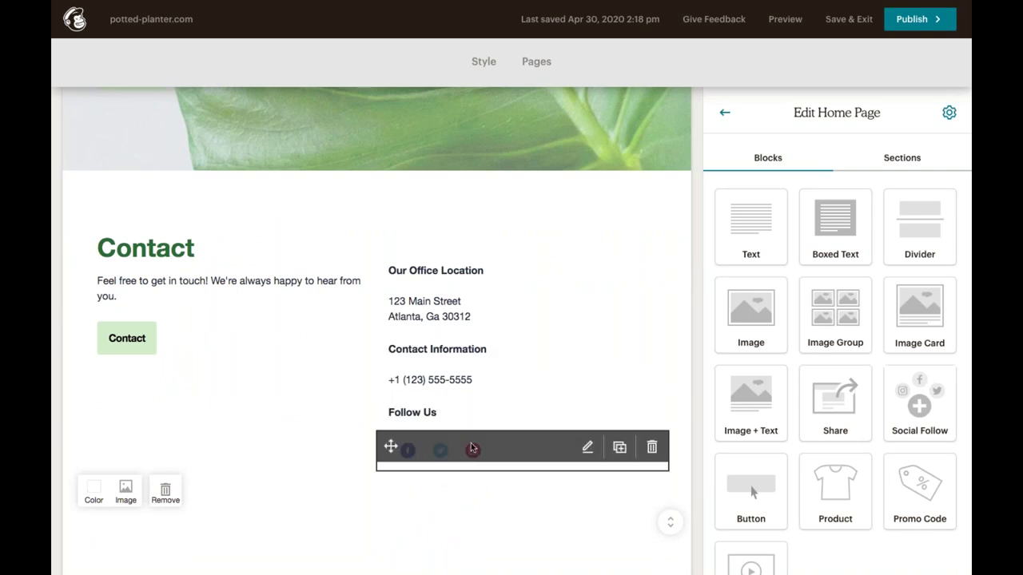
pyautogui.click(471, 448)
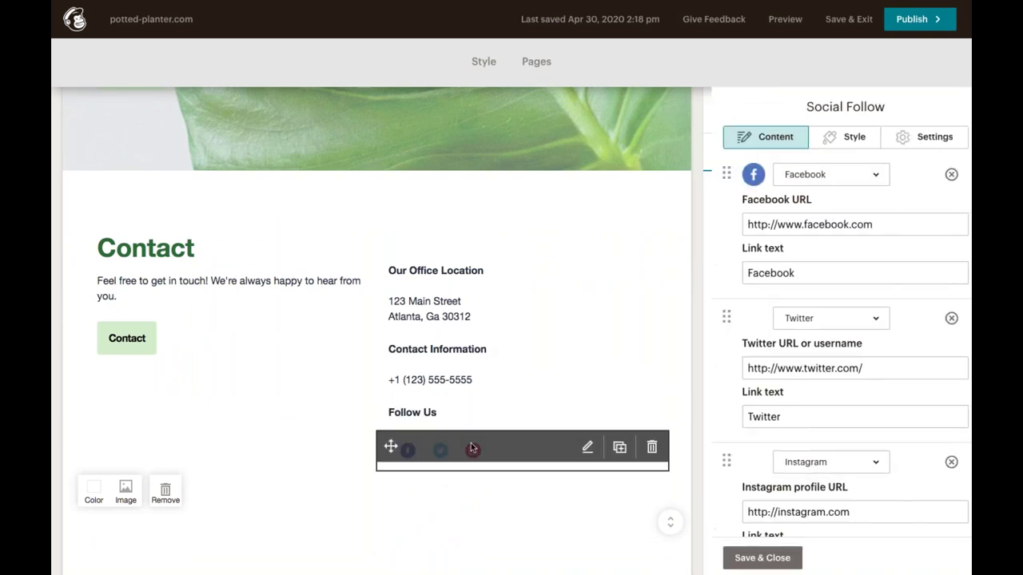
pyautogui.click(879, 225)
pyautogui.write('/mpailchimp')
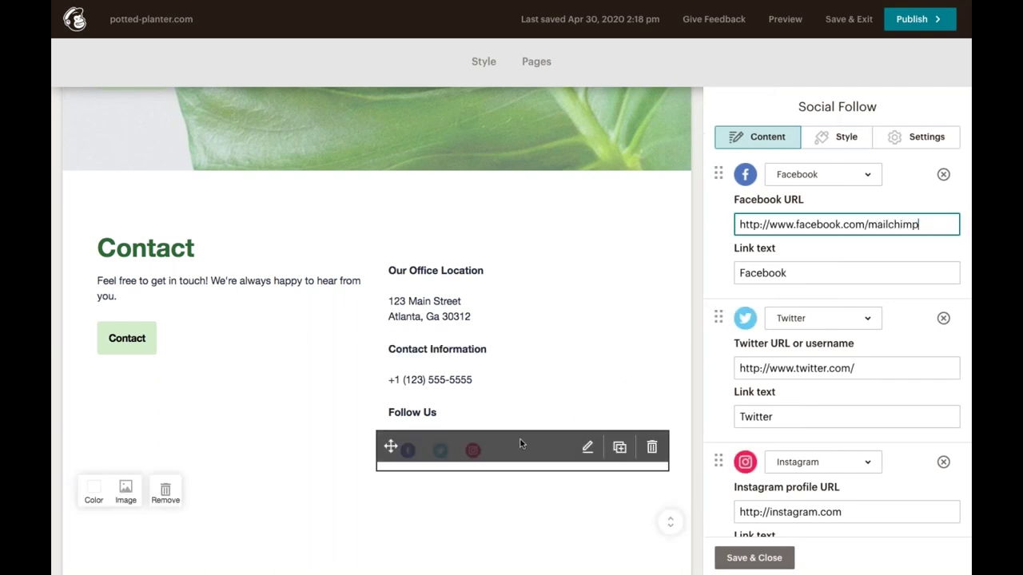
# Replace the placeholder T-shirt in the Products section with the Potted Planter Gift Card, turn on its description, and save the block.
pyautogui.scroll(-3, 521, 444)
pyautogui.scroll(-3, 520, 444)
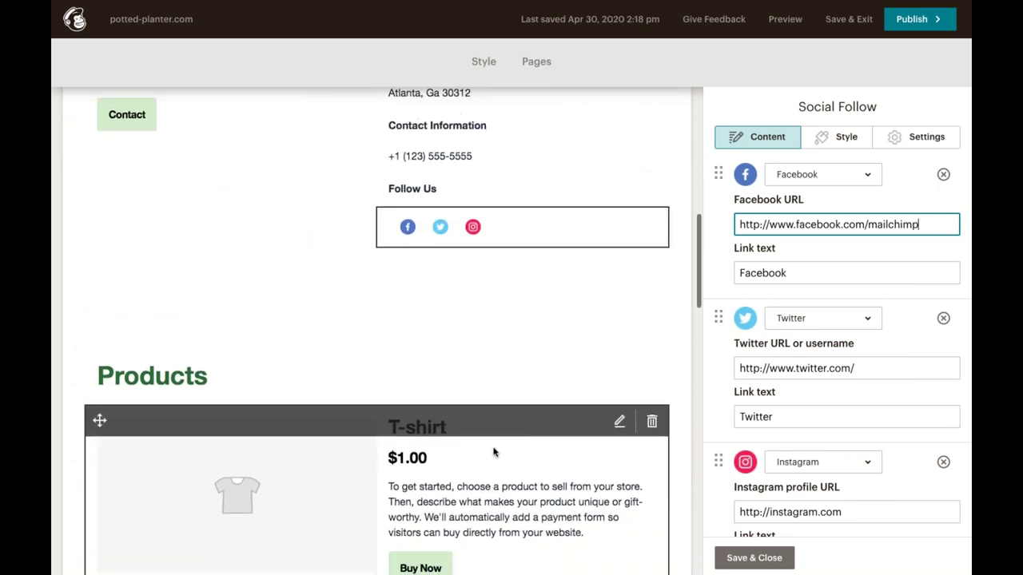
pyautogui.click(487, 449)
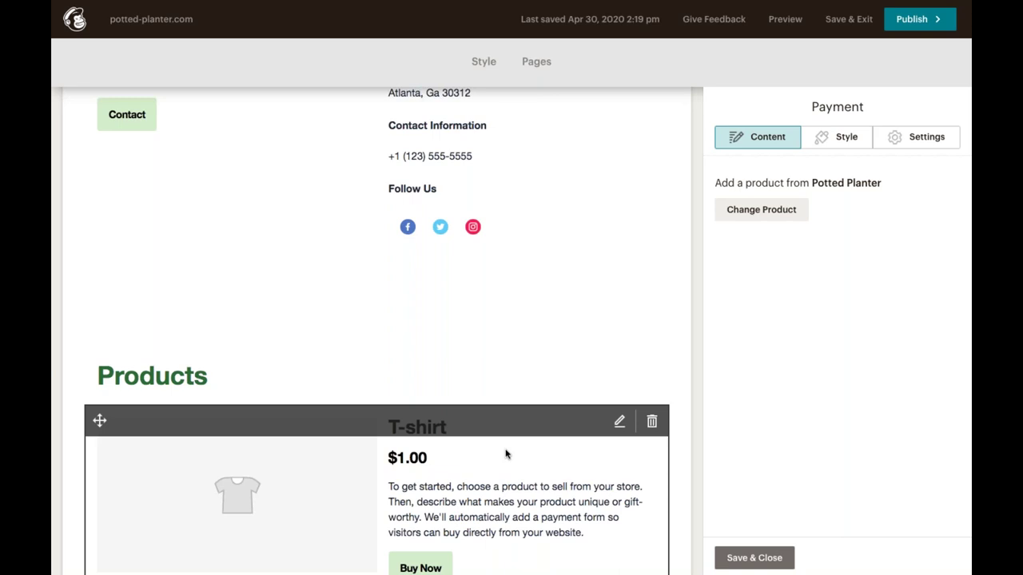
pyautogui.scroll(-3, 505, 454)
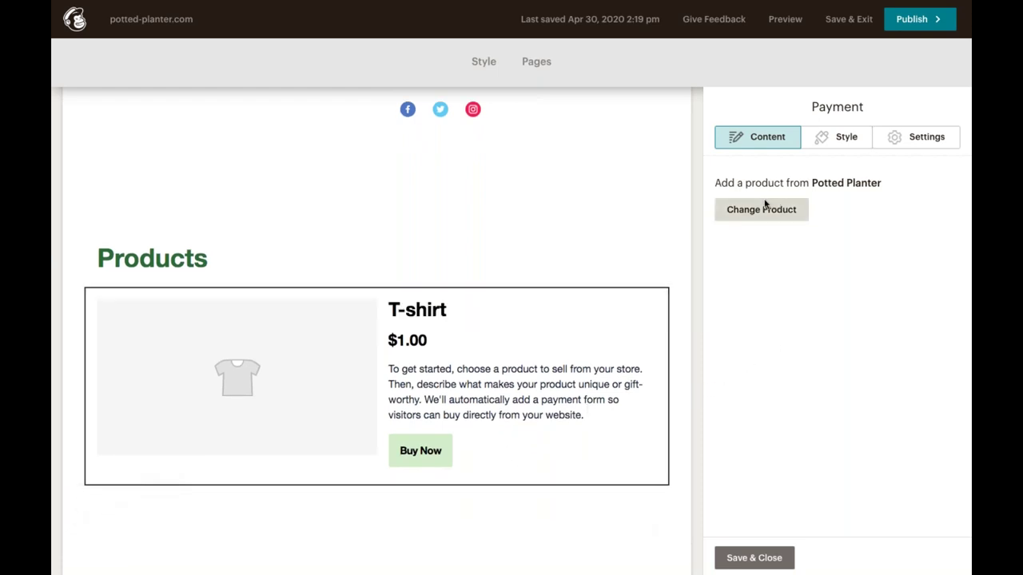
pyautogui.click(791, 210)
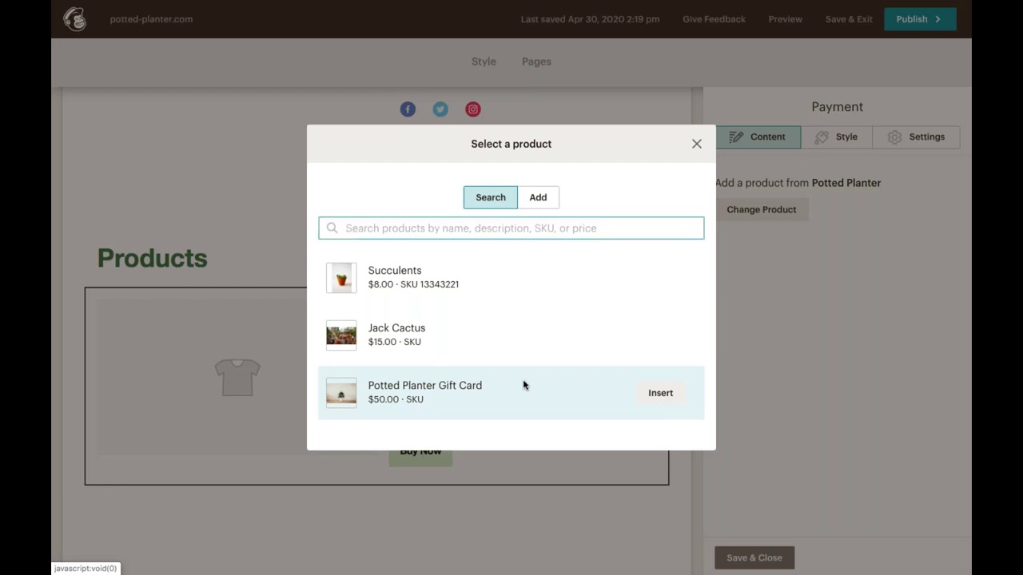
pyautogui.click(523, 385)
pyautogui.scroll(-3, 767, 240)
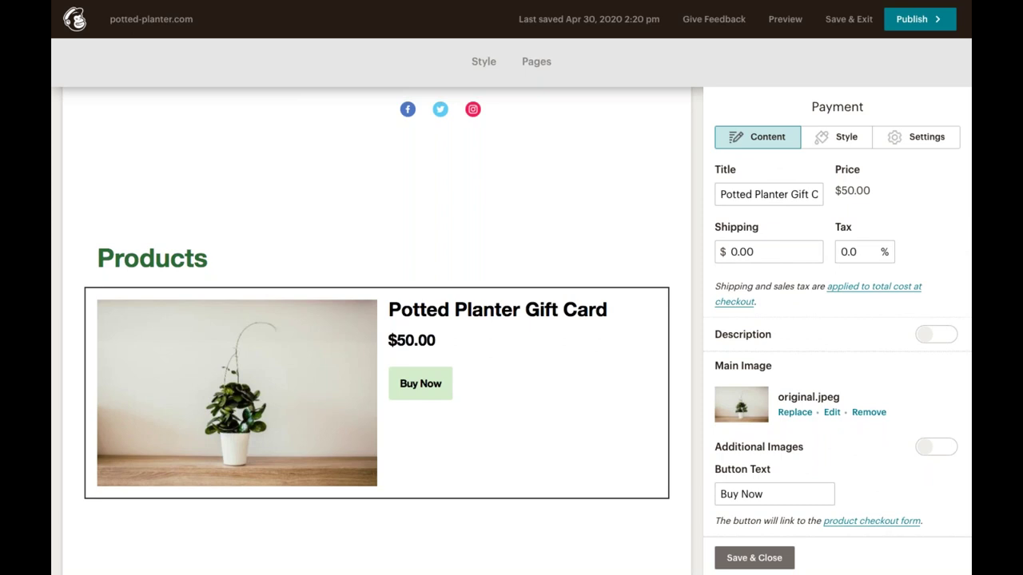
pyautogui.click(950, 333)
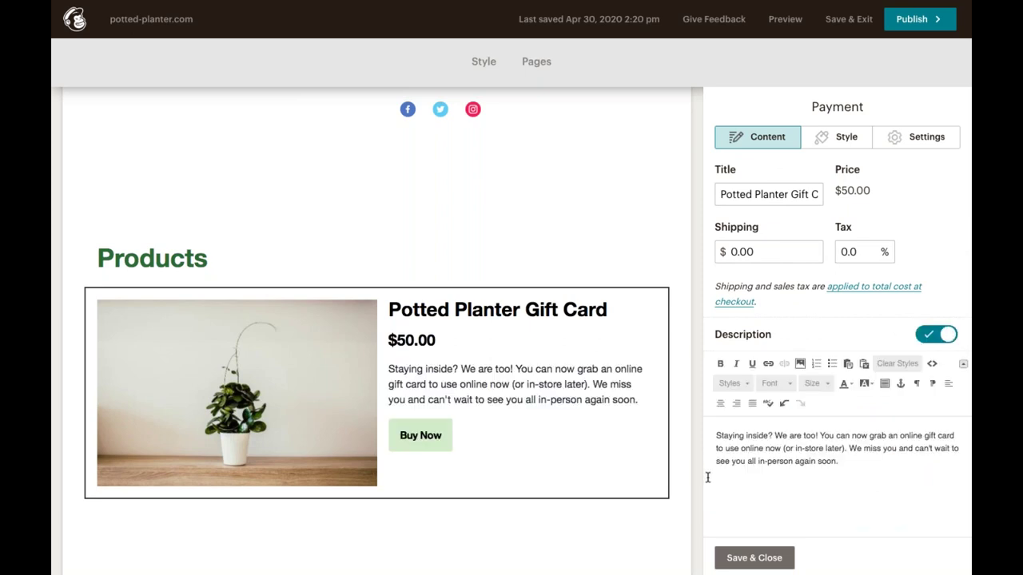
pyautogui.click(757, 557)
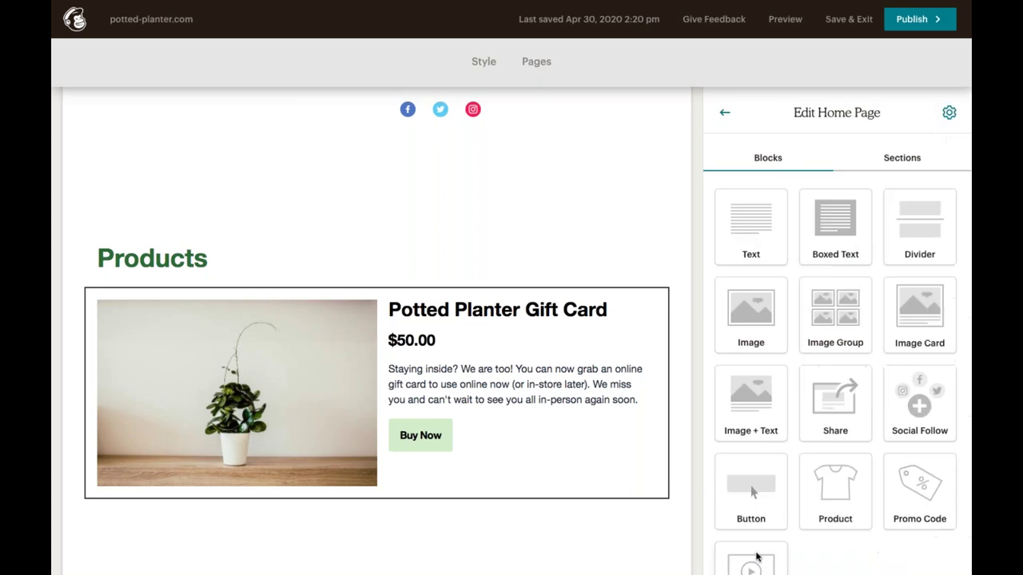
# Open the signup form block in the Subscribe section to review its available fields and button text.
pyautogui.moveTo(545, 469)
pyautogui.scroll(-5, 545, 468)
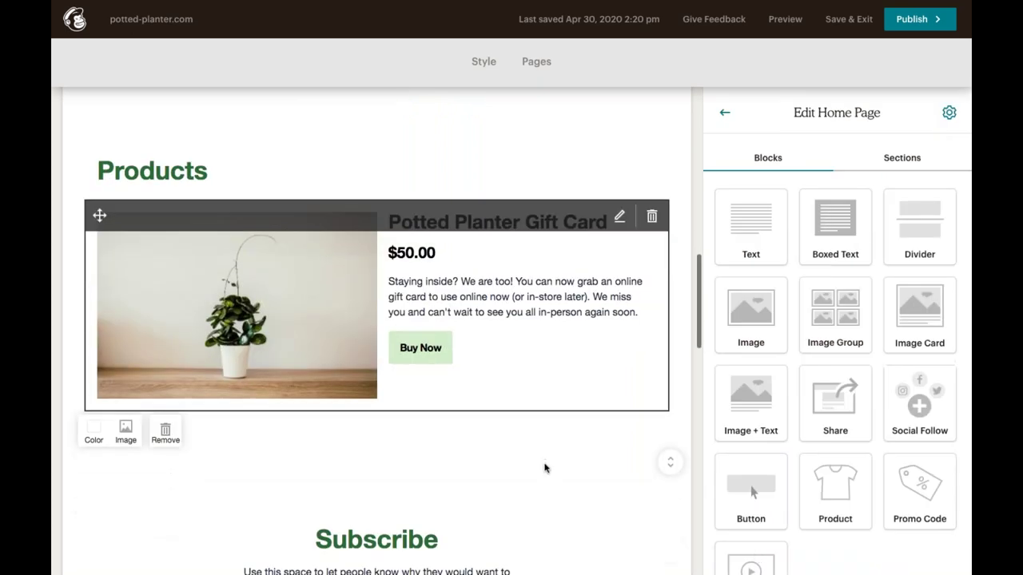
pyautogui.scroll(-1, 545, 468)
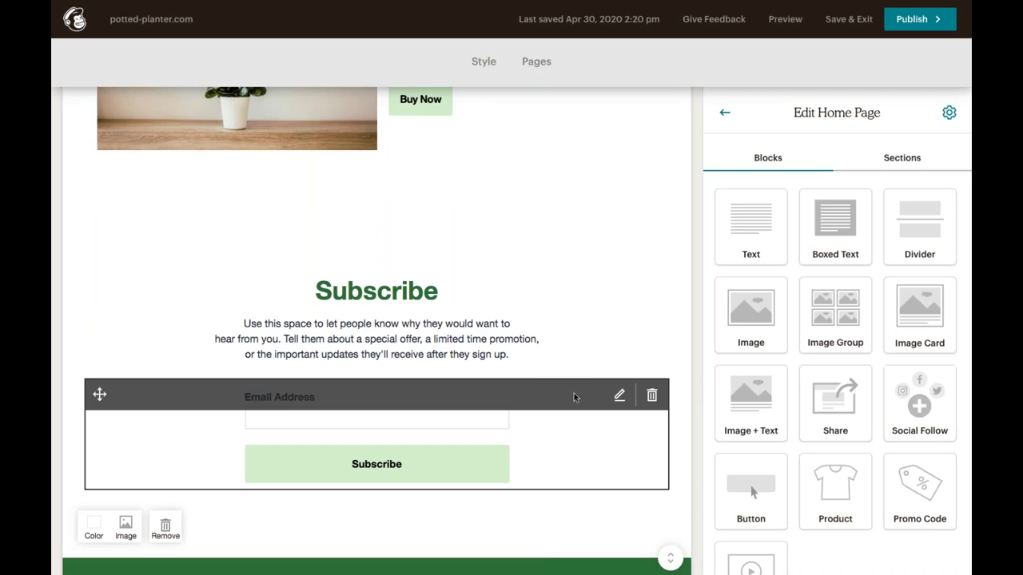
pyautogui.click(535, 418)
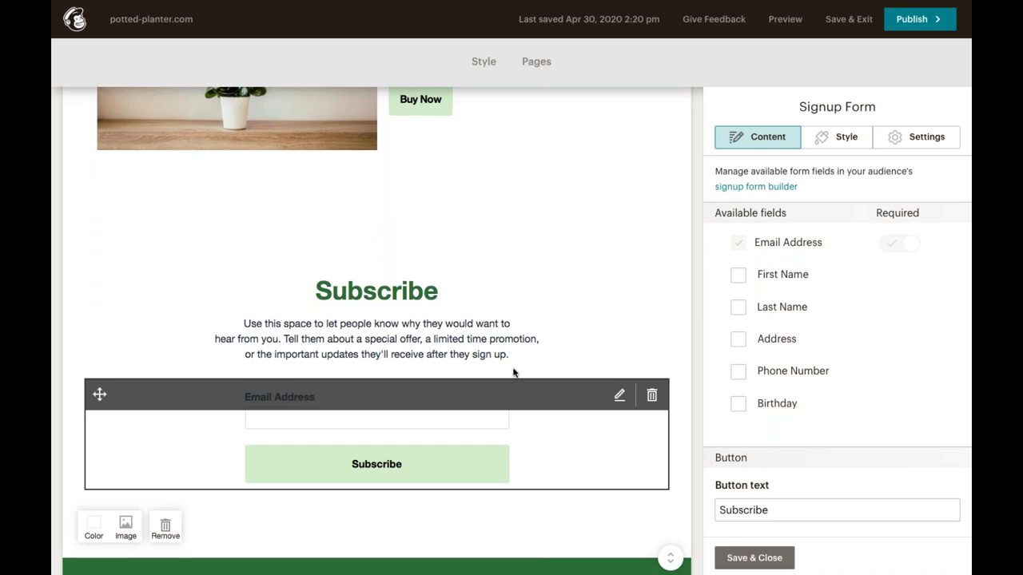
# Replace the Subscribe section's paragraph with "Sign up today for 15% off your first purchase!" and save the text block.
pyautogui.click(463, 327)
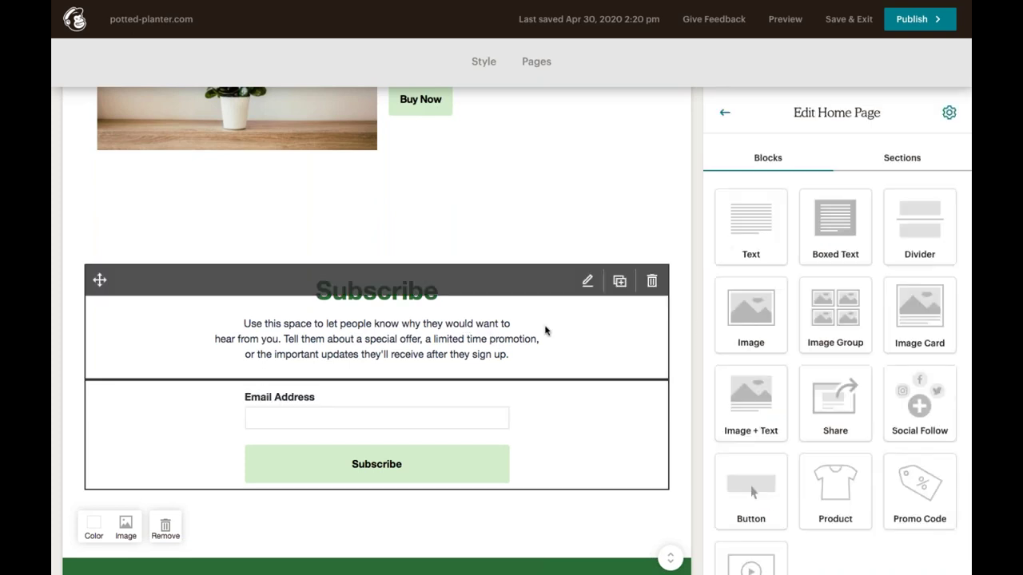
pyautogui.moveTo(938, 327); pyautogui.dragTo(715, 264)
pyautogui.write('S')
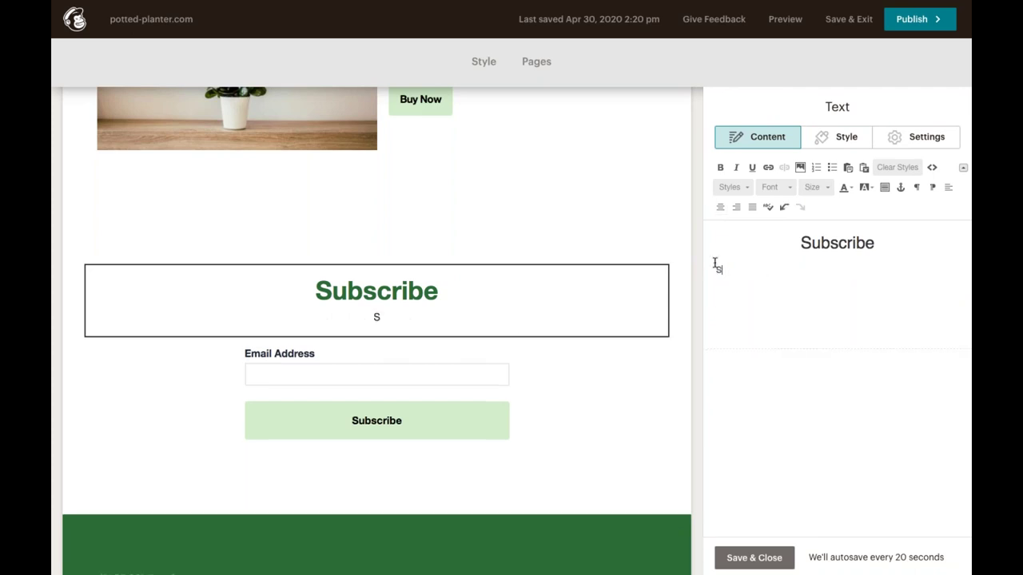
pyautogui.write('ign up today for 15% of')
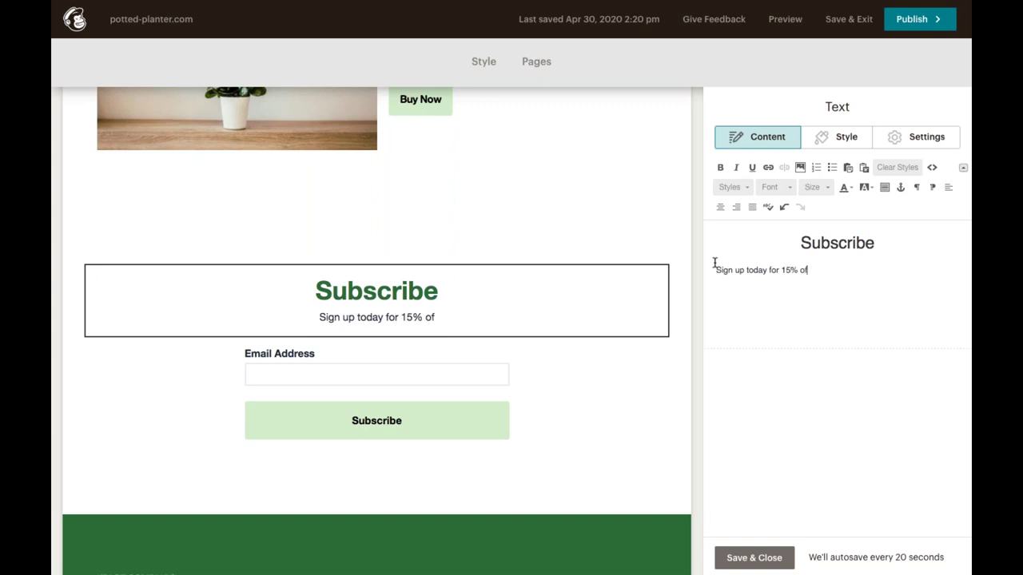
pyautogui.write('f your first purchase!')
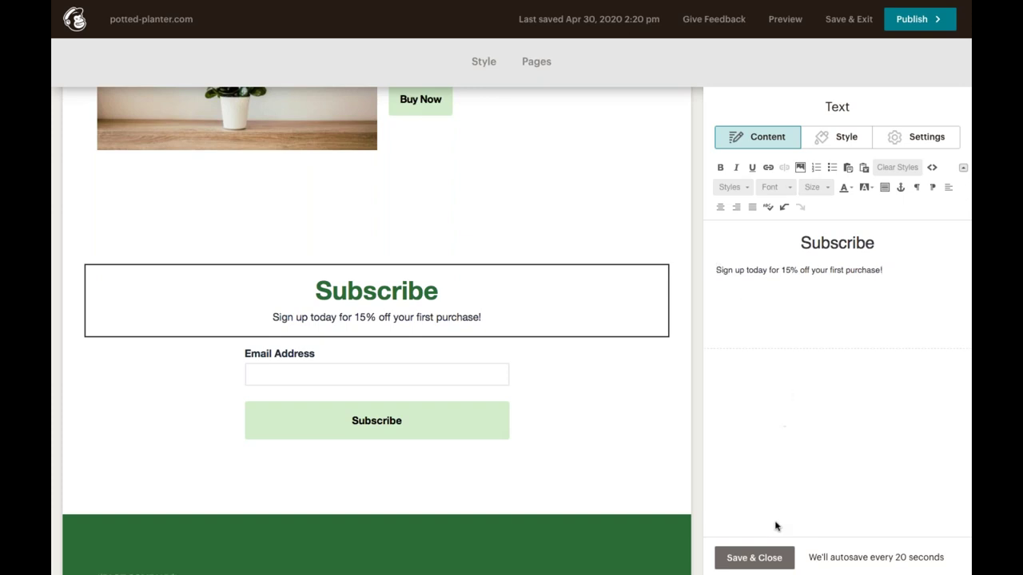
pyautogui.click(754, 558)
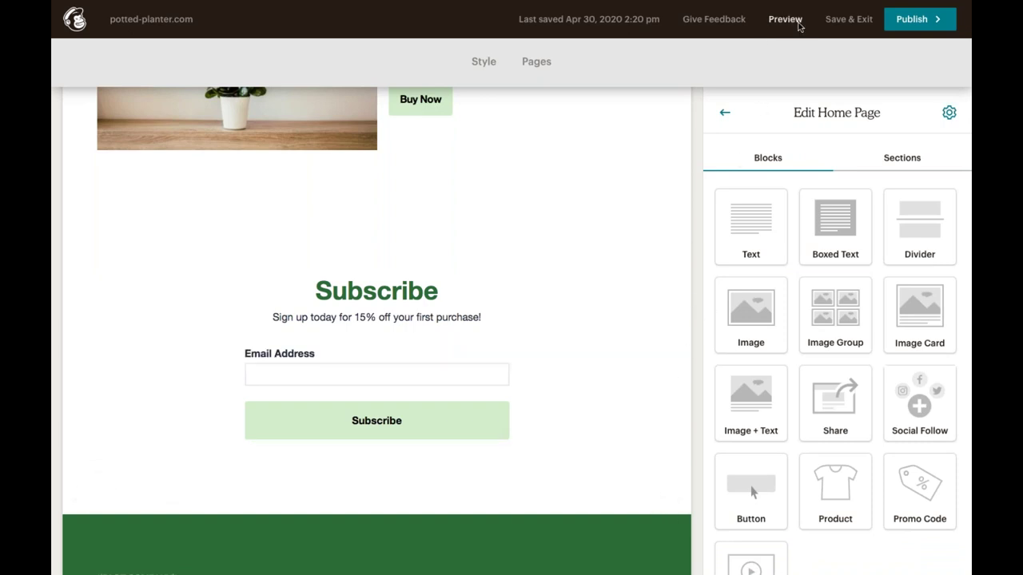
# Preview the Home page in desktop view and review its sections from the header down to the footer.
pyautogui.click(782, 22)
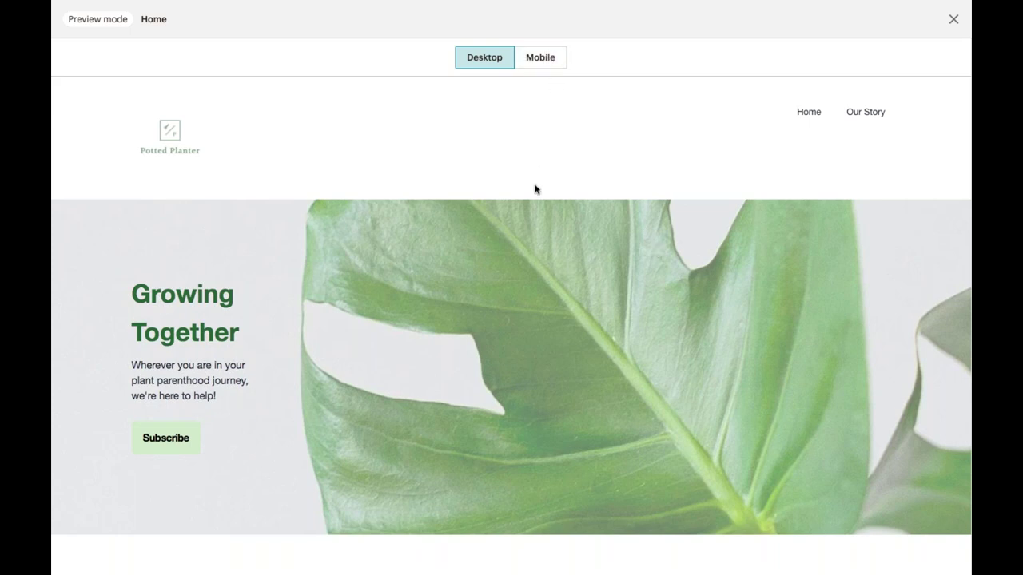
pyautogui.scroll(-2, 535, 189)
pyautogui.scroll(-4, 536, 189)
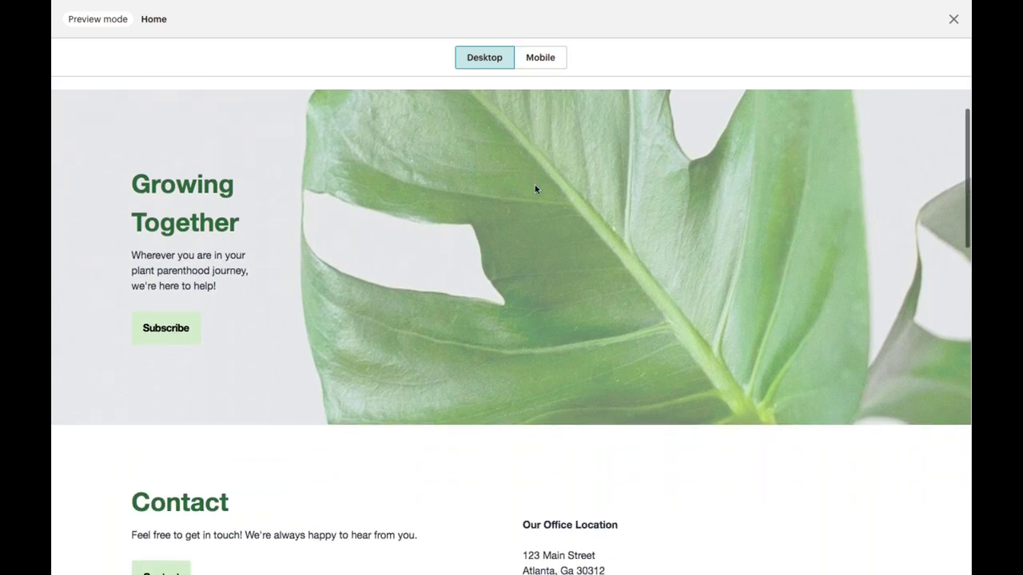
pyautogui.scroll(-10, 535, 189)
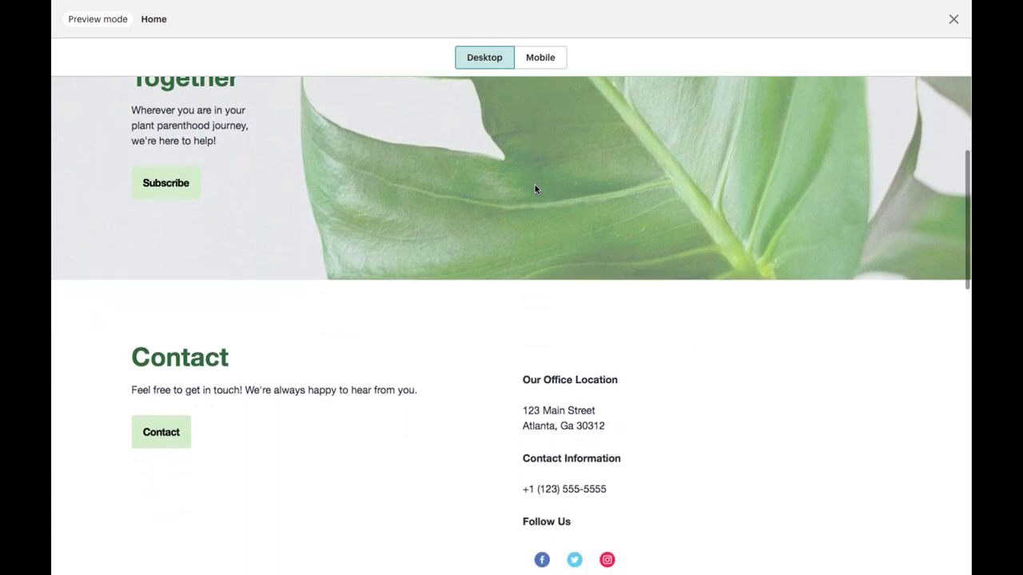
pyautogui.scroll(-12, 535, 190)
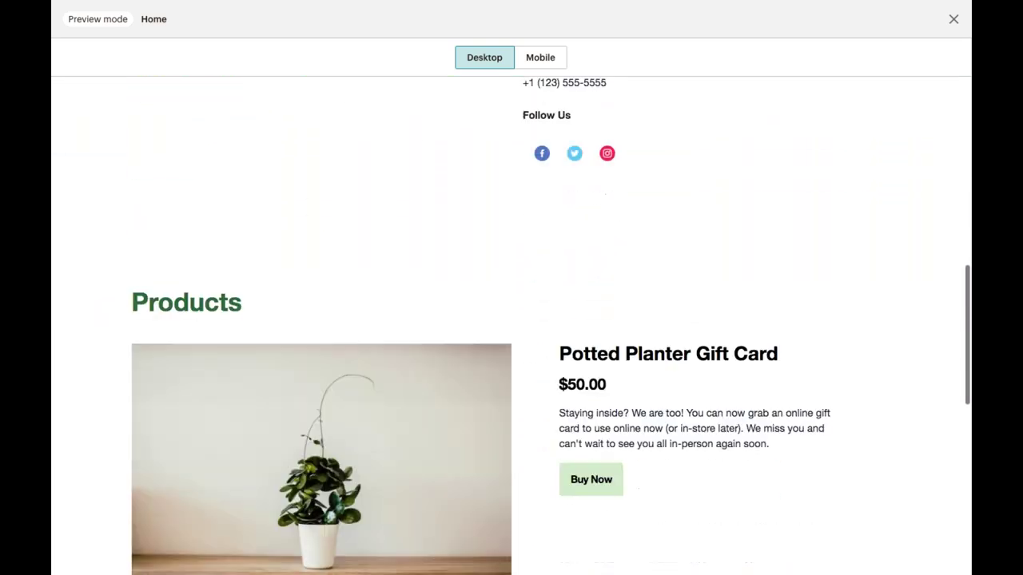
pyautogui.scroll(-10, 535, 189)
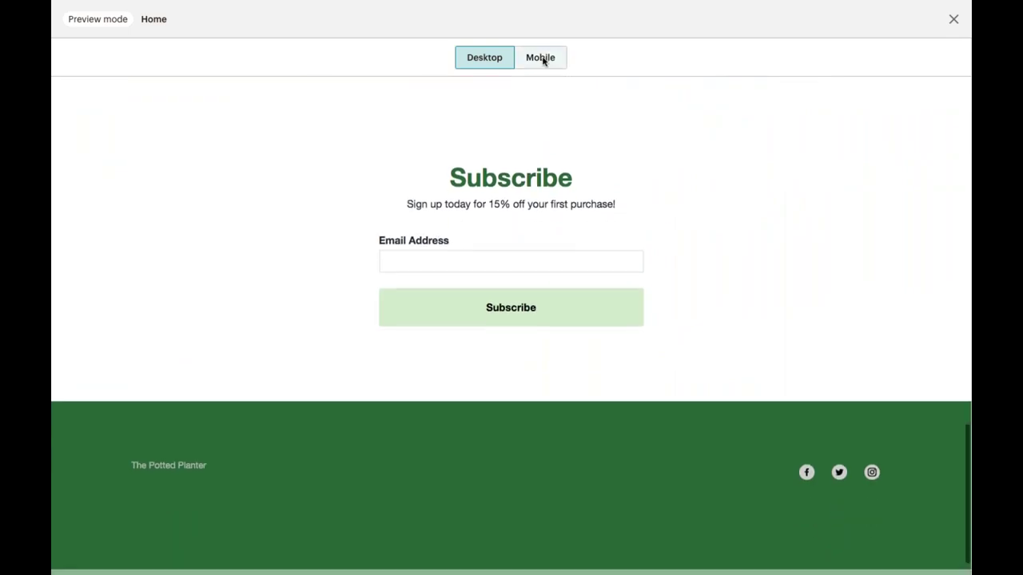
# Preview the Home page in mobile view, review its sections from the hero to the signup form, and close the preview.
pyautogui.click(544, 61)
pyautogui.scroll(15, 547, 157)
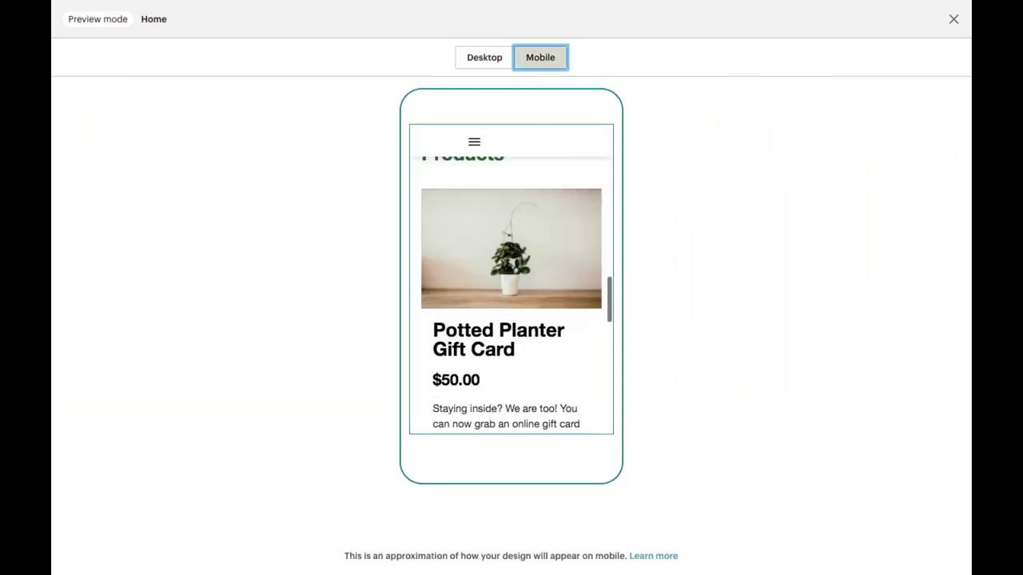
pyautogui.scroll(-3, 511, 280)
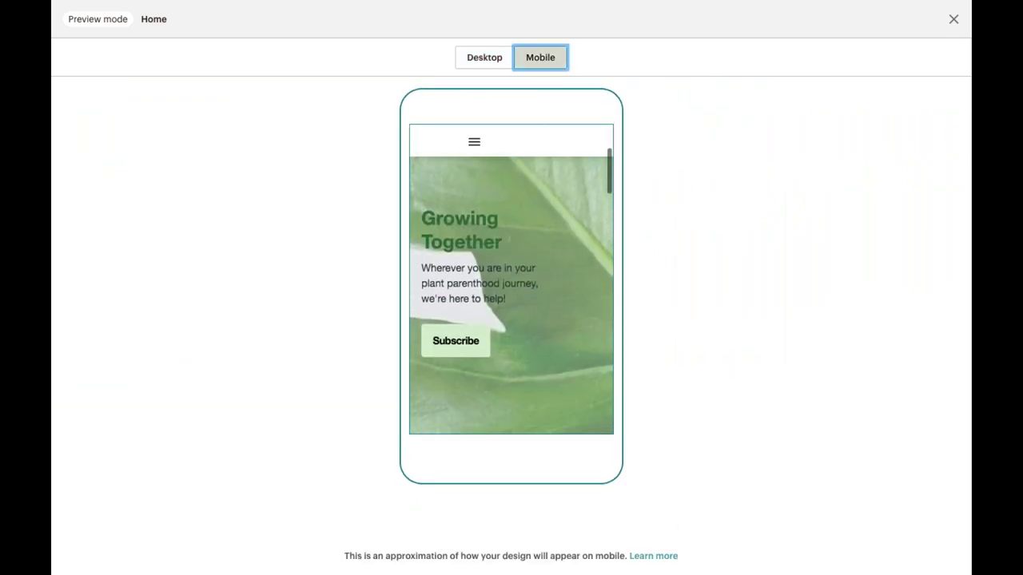
pyautogui.scroll(-3, 511, 280)
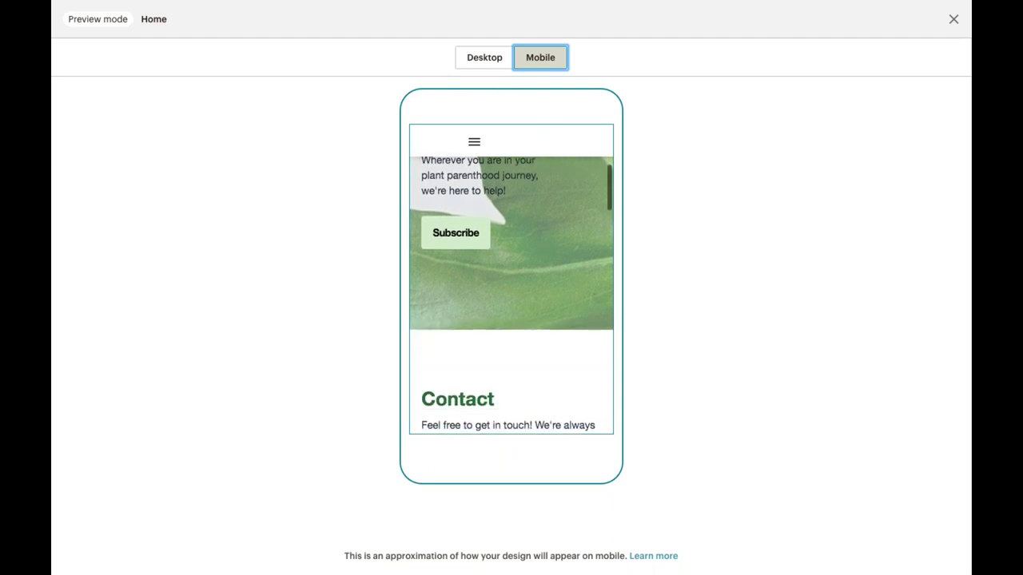
pyautogui.scroll(-1, 511, 279)
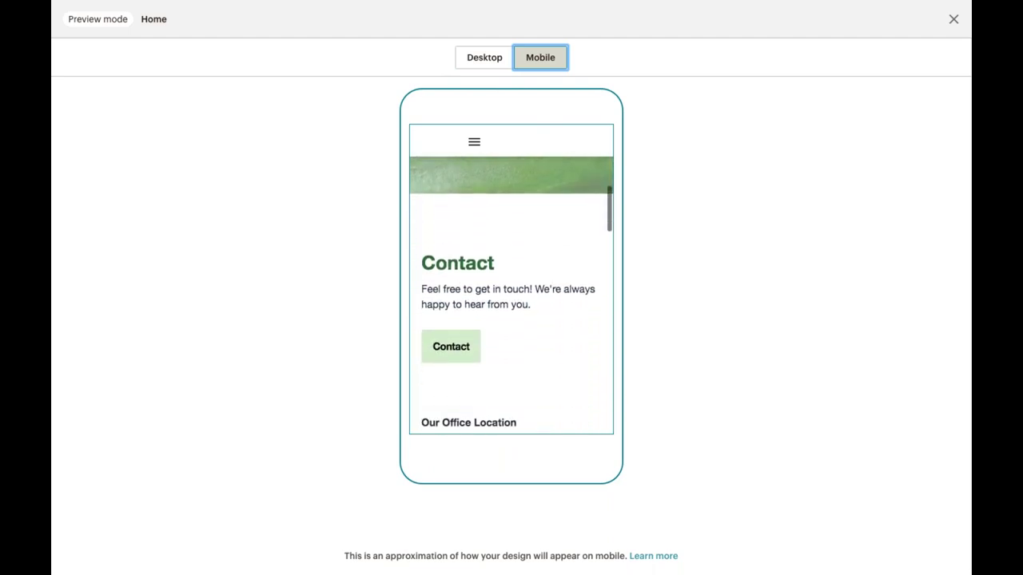
pyautogui.scroll(-2, 512, 280)
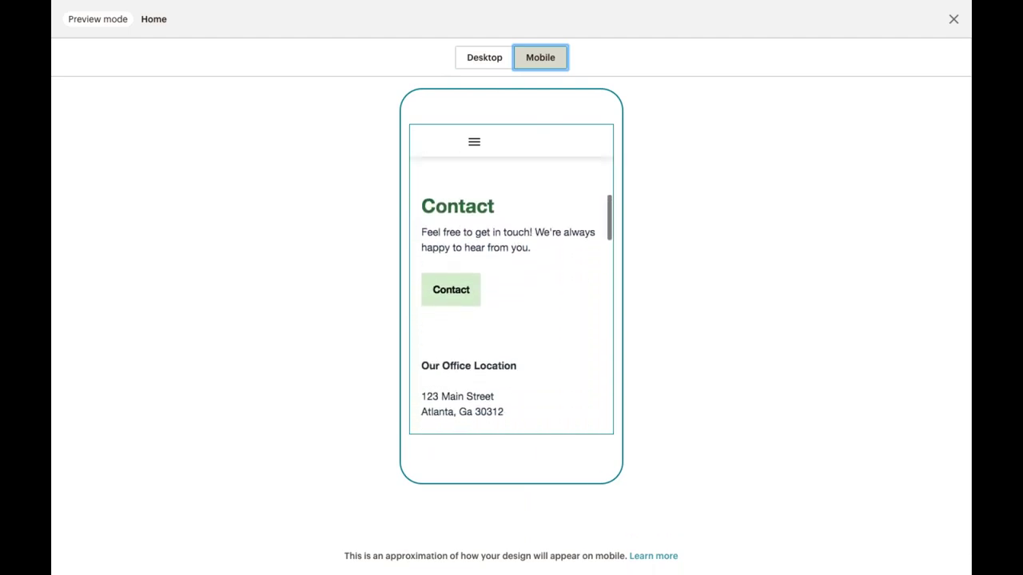
pyautogui.scroll(-8, 511, 280)
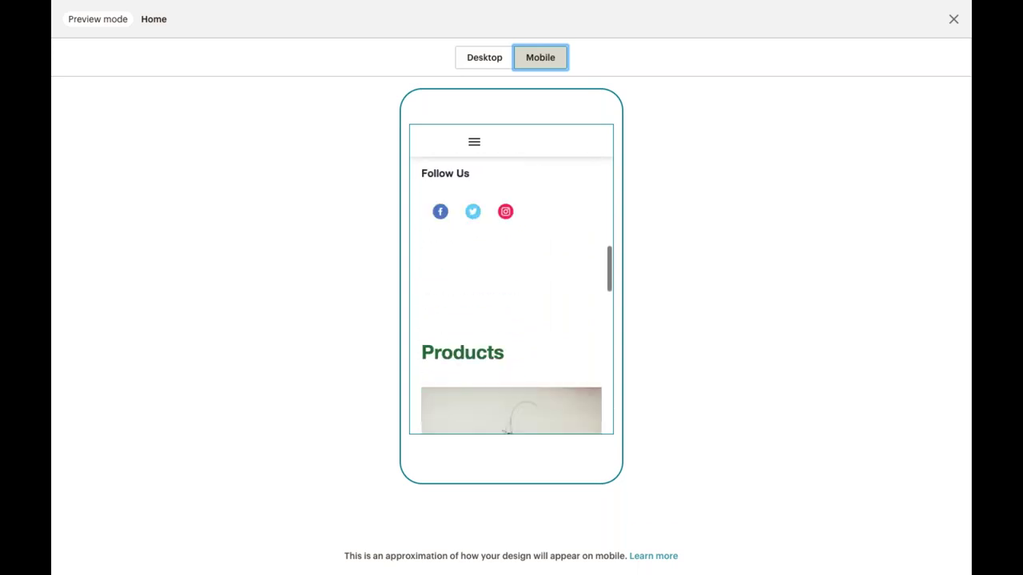
pyautogui.scroll(-4, 511, 279)
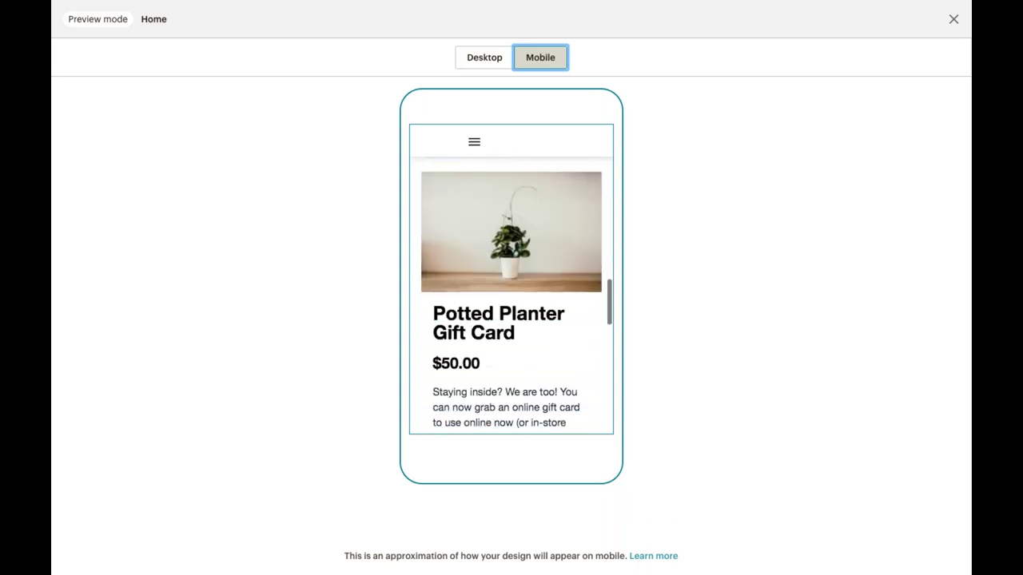
pyautogui.scroll(-10, 512, 280)
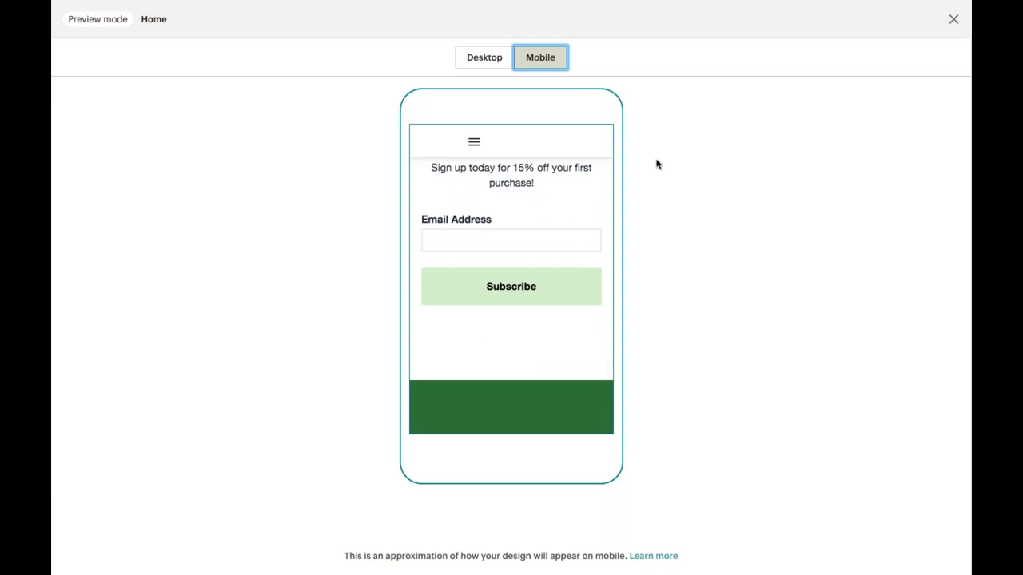
pyautogui.click(953, 22)
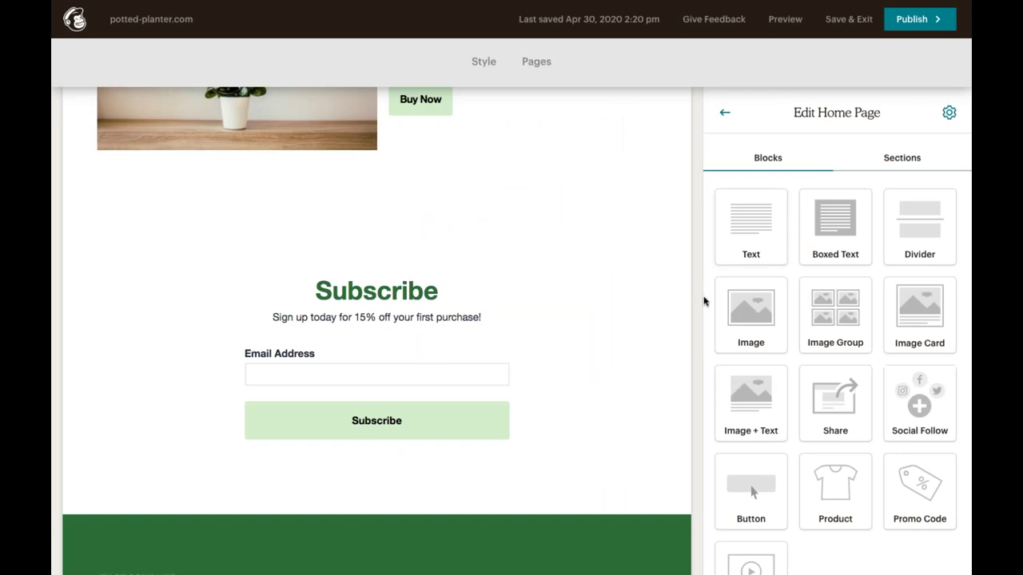
# Save and exit the editor, and save the site's domain settings with the domain potted-planter.com and the site title The Potted Planter.
pyautogui.click(835, 24)
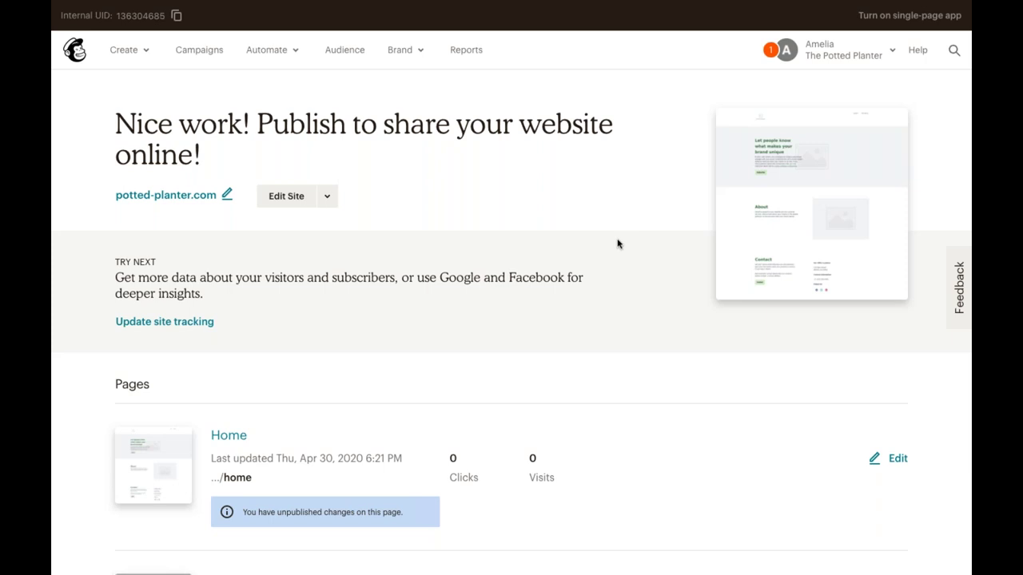
pyautogui.click(206, 198)
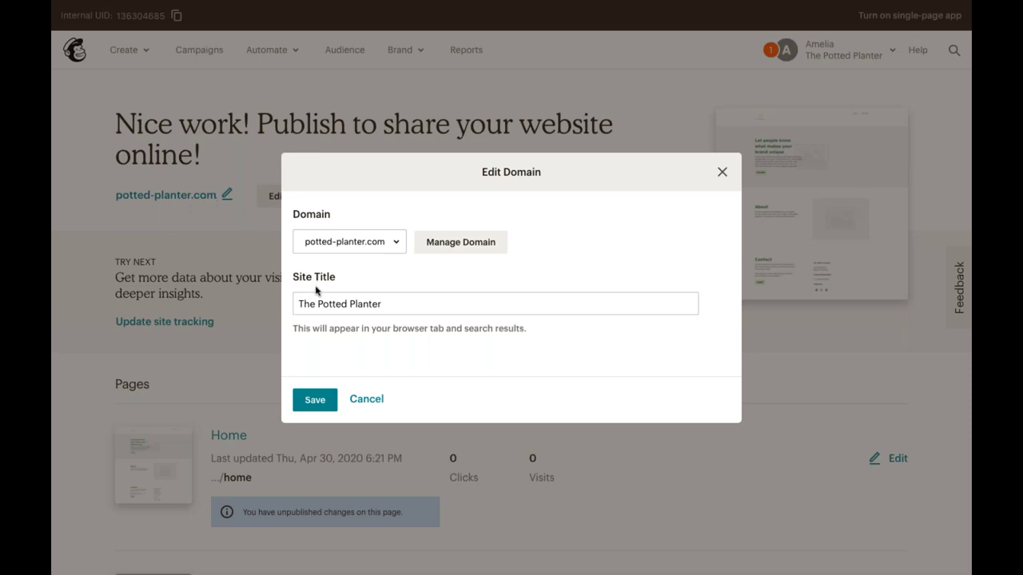
pyautogui.click(321, 398)
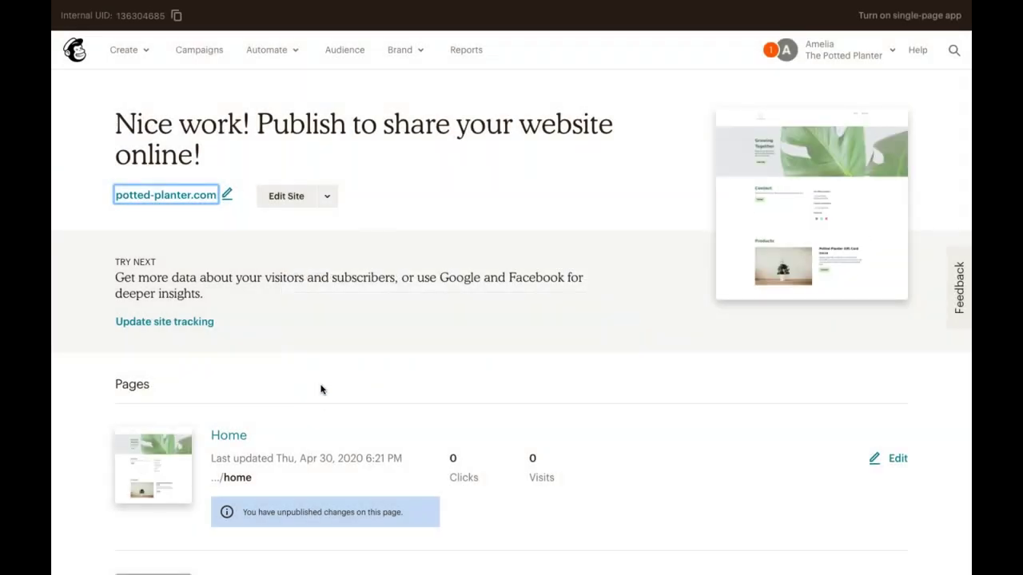
# Enable Track with Mailchimp and Google Ads Restricted Data Processing in the site tracking settings and save them.
pyautogui.click(201, 321)
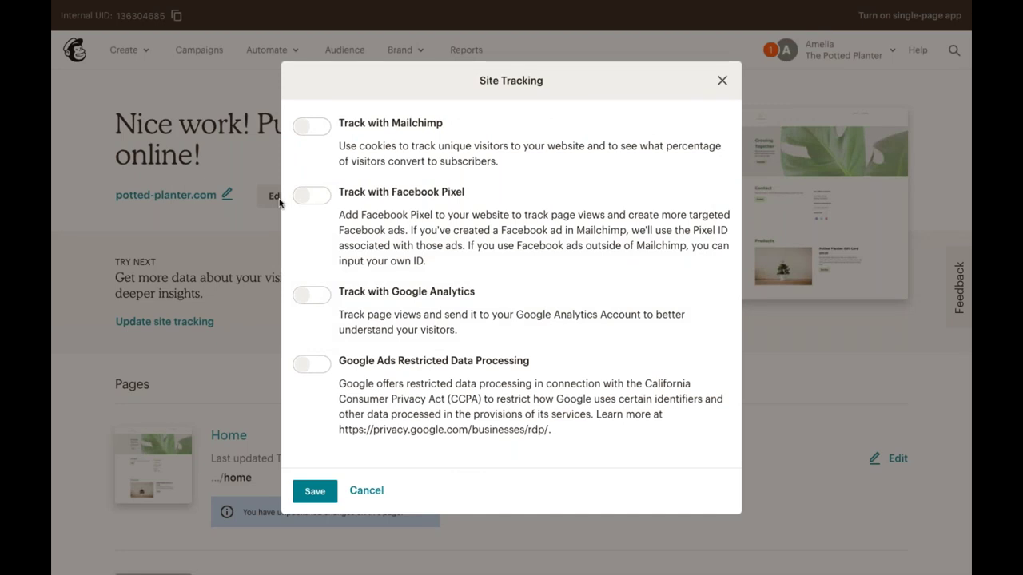
pyautogui.click(326, 128)
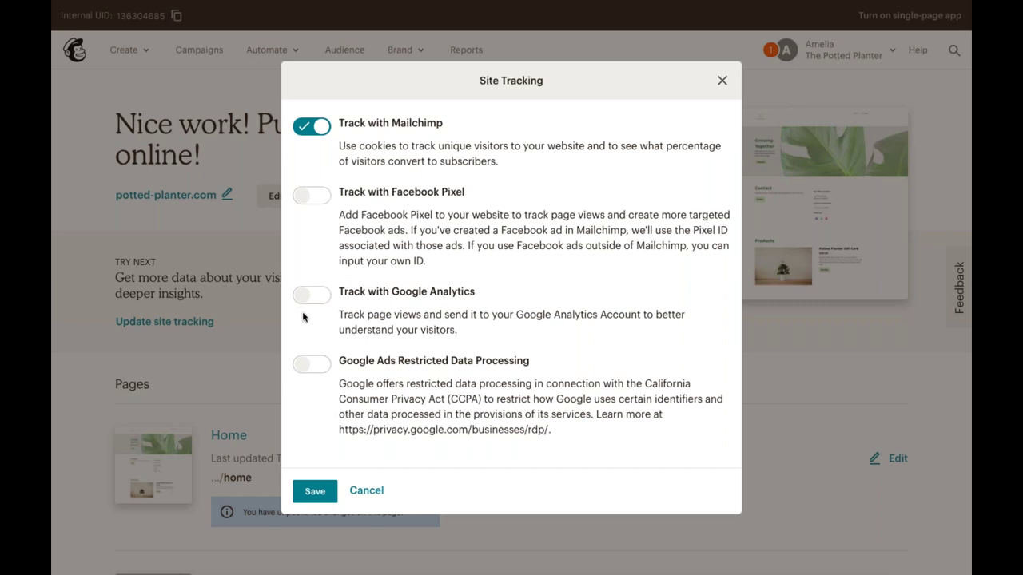
pyautogui.click(329, 367)
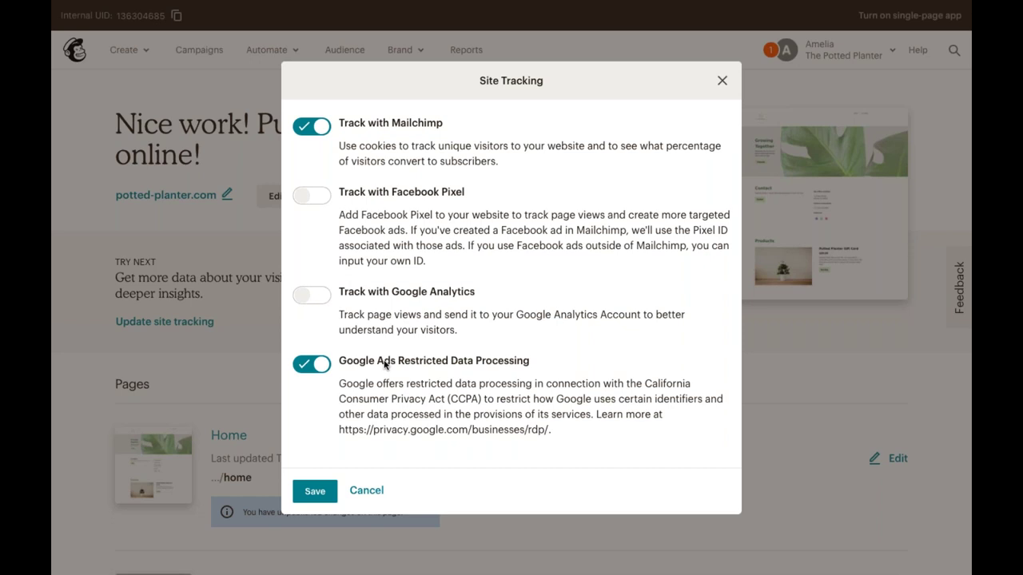
pyautogui.click(316, 491)
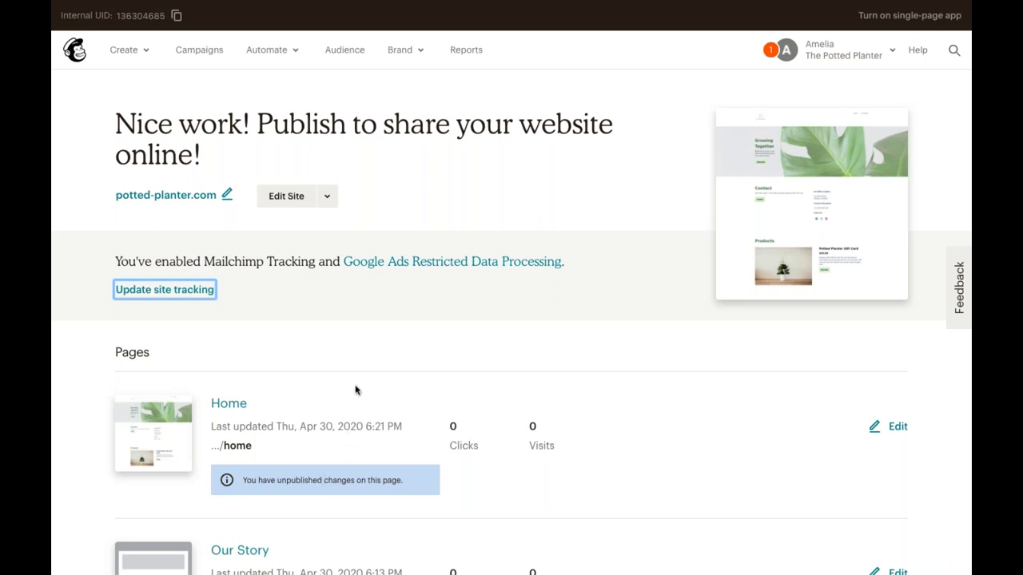
# Publish all pages of the Potted Planter website.
pyautogui.click(328, 197)
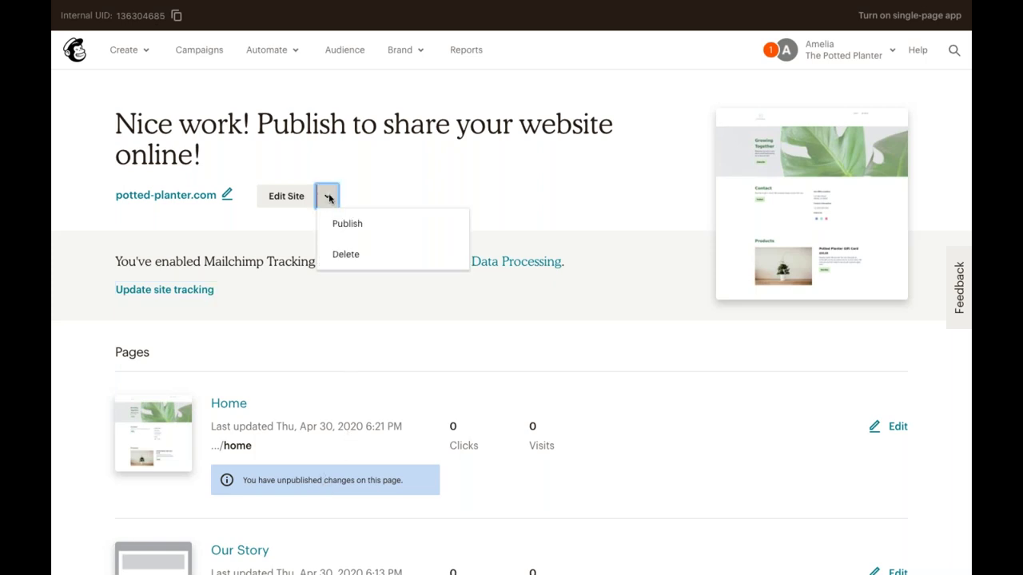
pyautogui.click(350, 222)
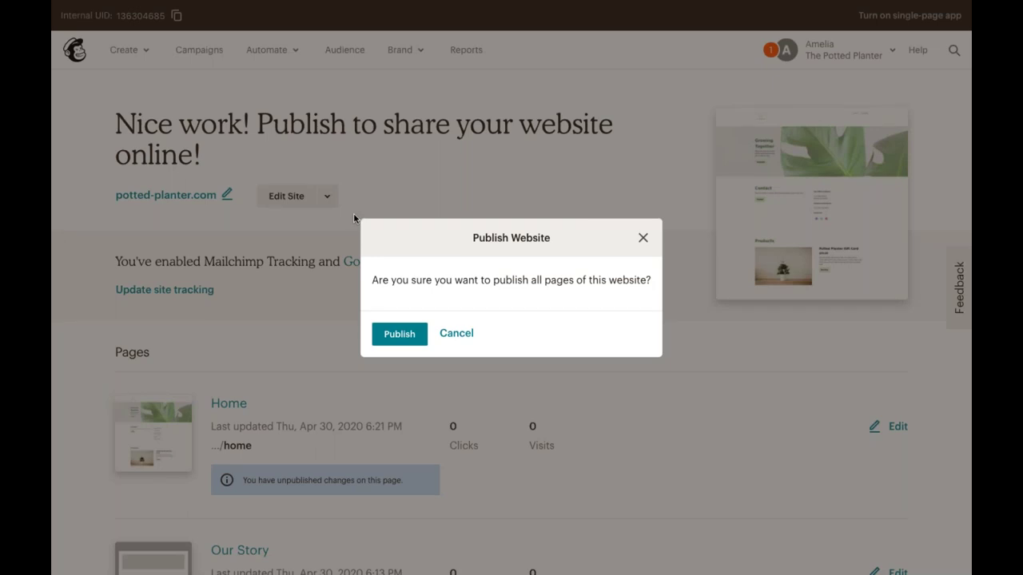
pyautogui.click(401, 332)
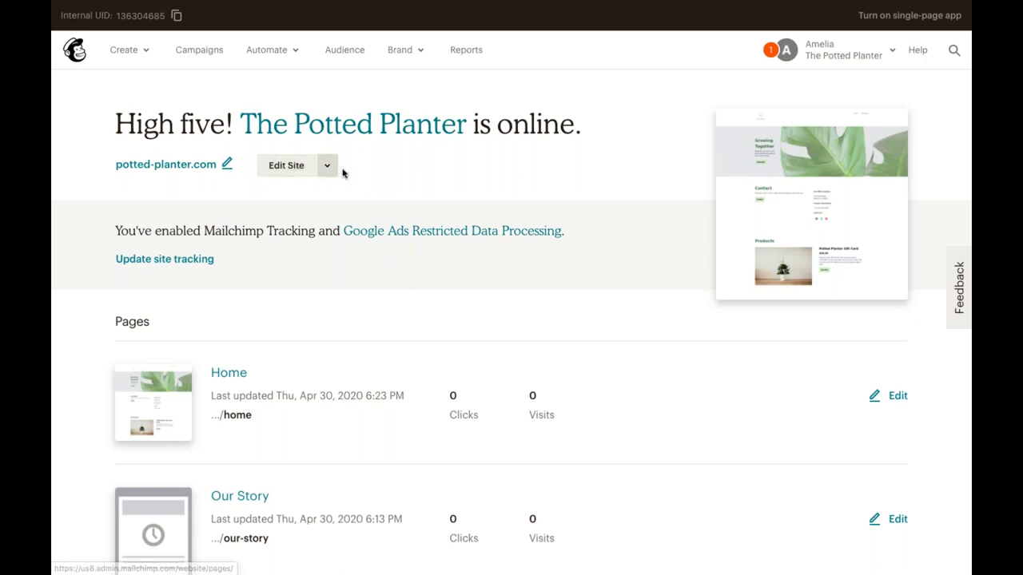
# Check the published site's available actions, and open the live Potted Planter site to review its Home page sections.
pyautogui.click(327, 166)
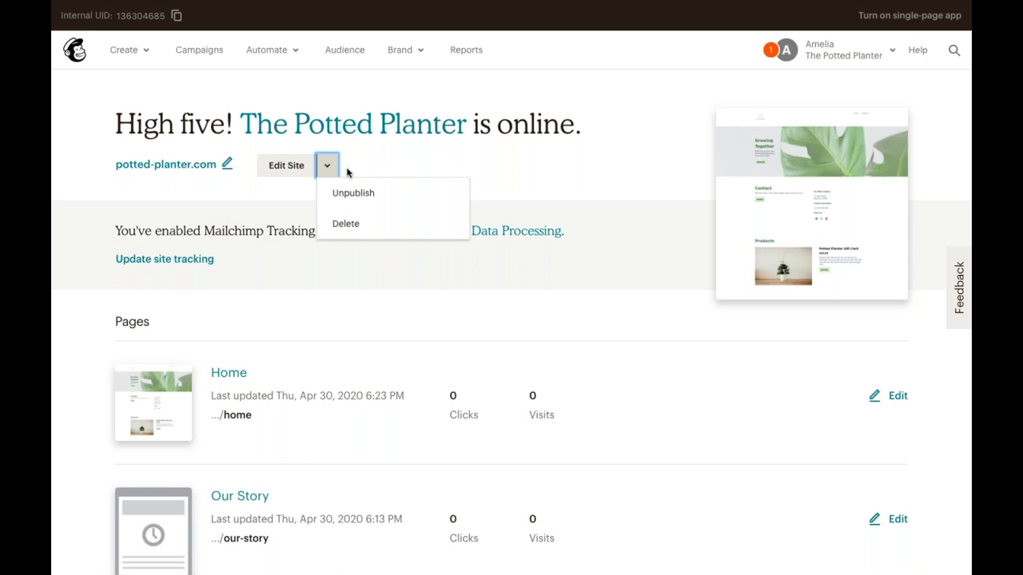
pyautogui.click(521, 176)
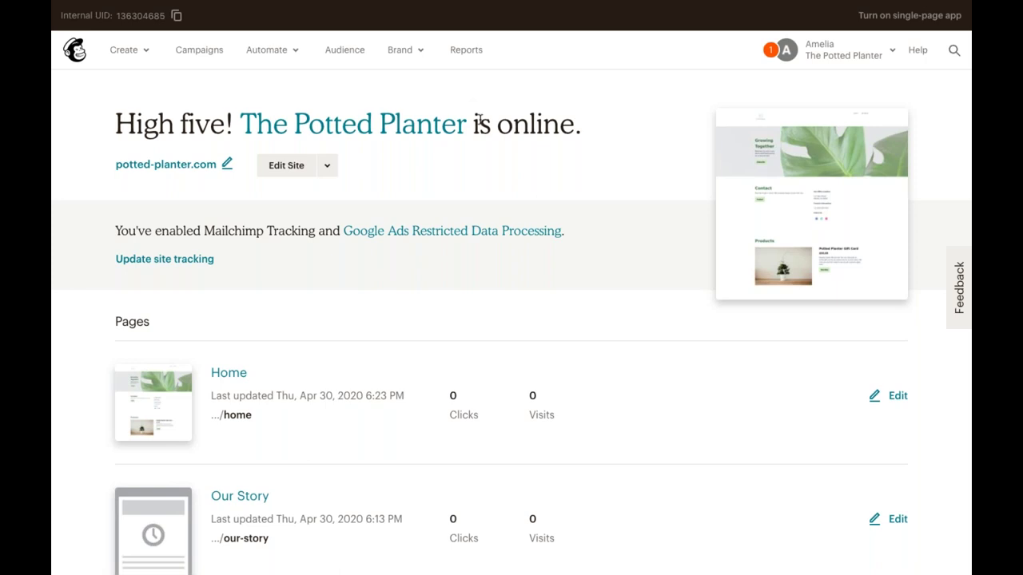
pyautogui.click(426, 126)
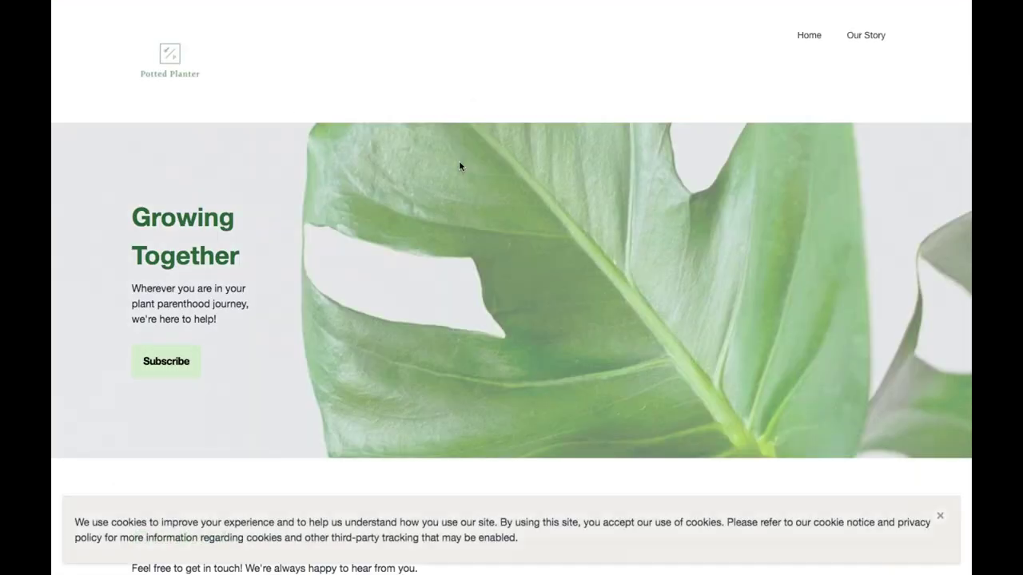
pyautogui.scroll(-2, 459, 164)
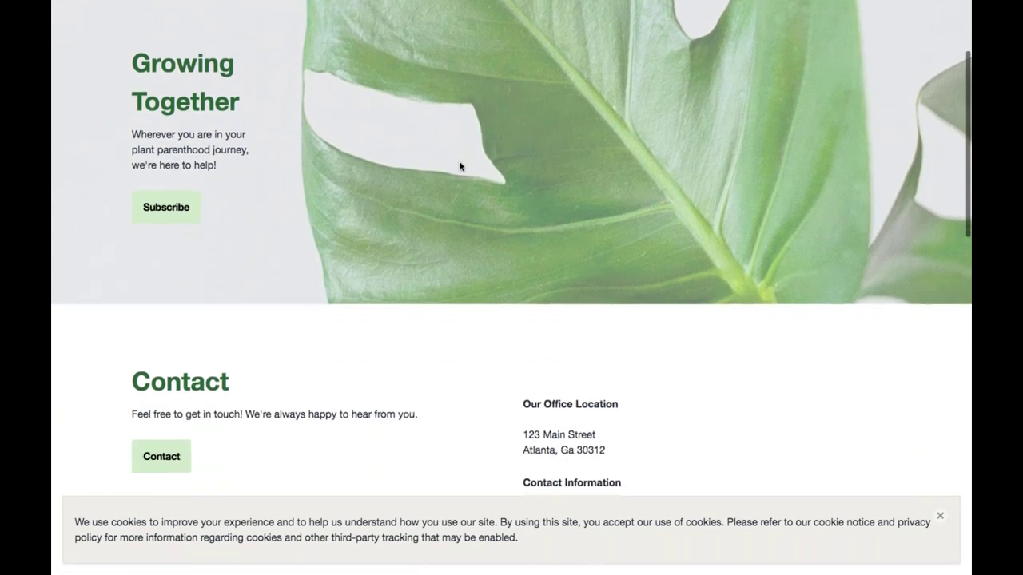
pyautogui.scroll(-5, 460, 166)
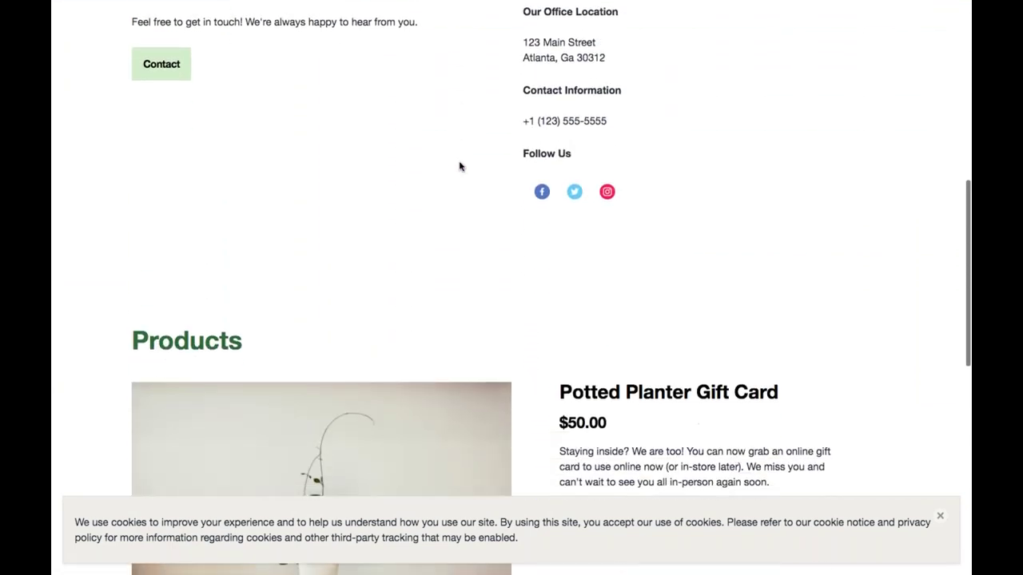
pyautogui.scroll(-5, 459, 166)
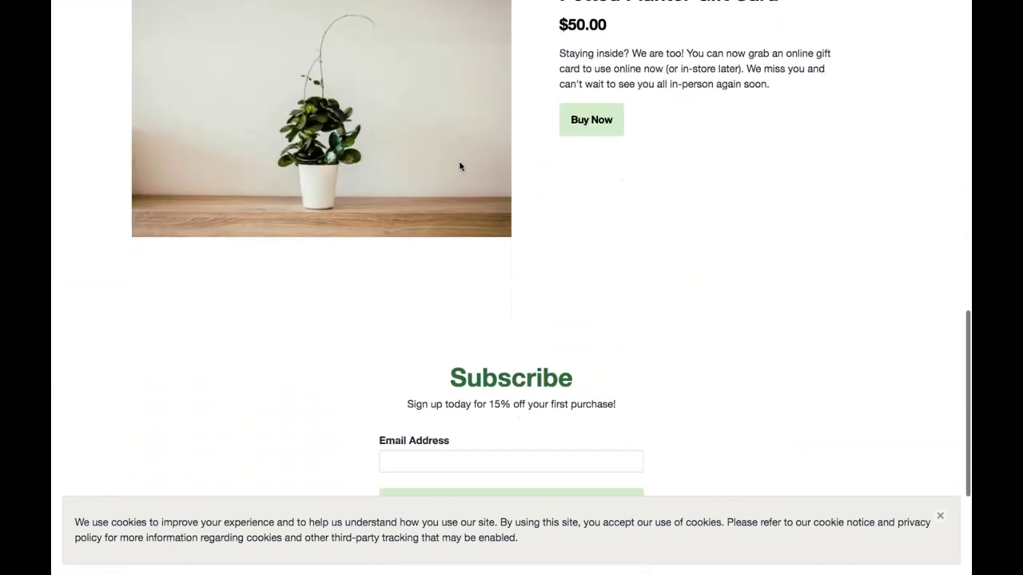
# Return to the start of the live Potted Planter Home page.
pyautogui.scroll(10, 459, 167)
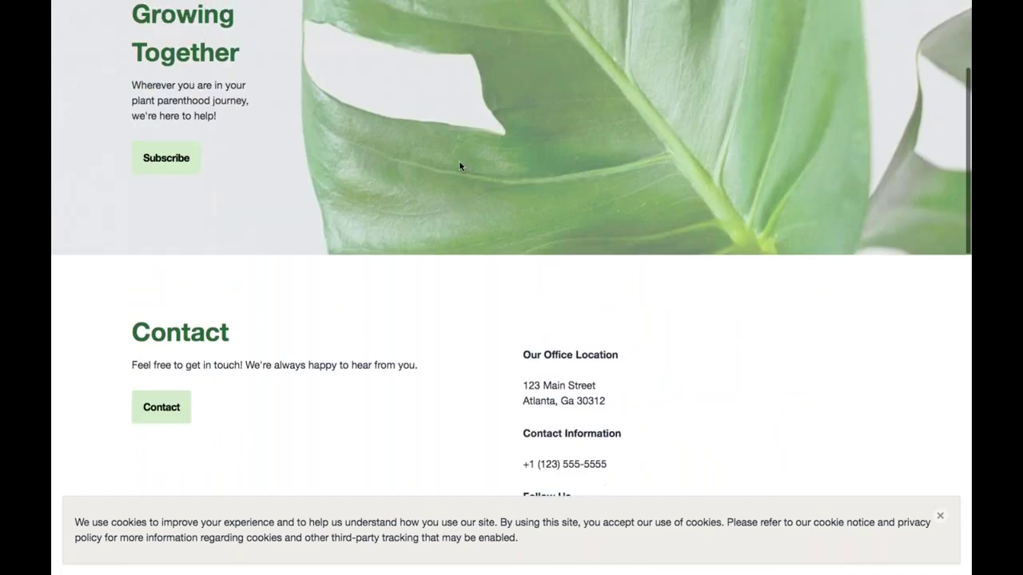
pyautogui.scroll(3, 459, 165)
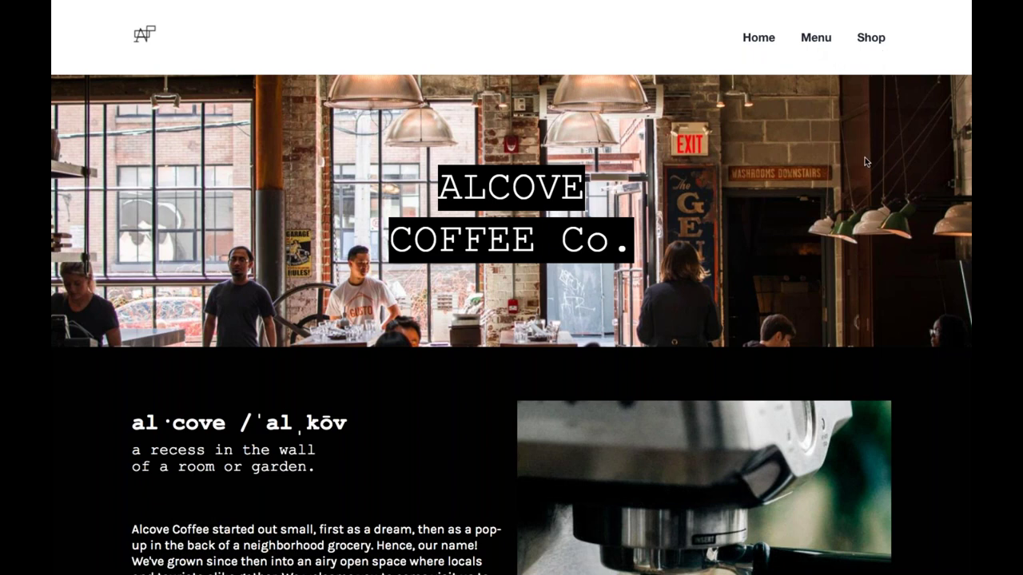
# Examine the header, introduction and How to reach us sections on the Alcove Coffee Co. example site's Home page.
pyautogui.scroll(-1, 865, 162)
pyautogui.scroll(-1, 865, 161)
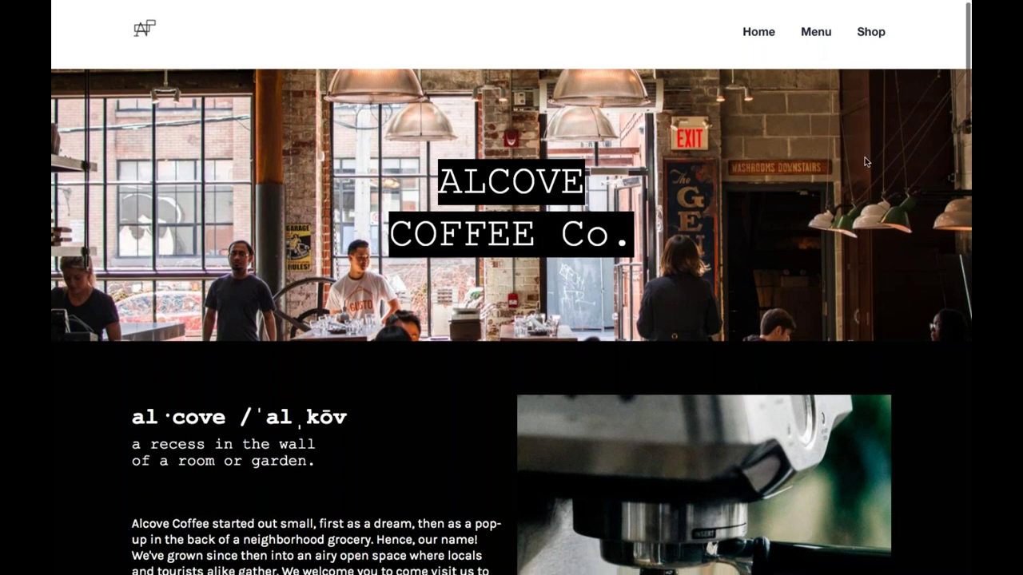
pyautogui.scroll(-1, 864, 161)
pyautogui.scroll(-5, 864, 161)
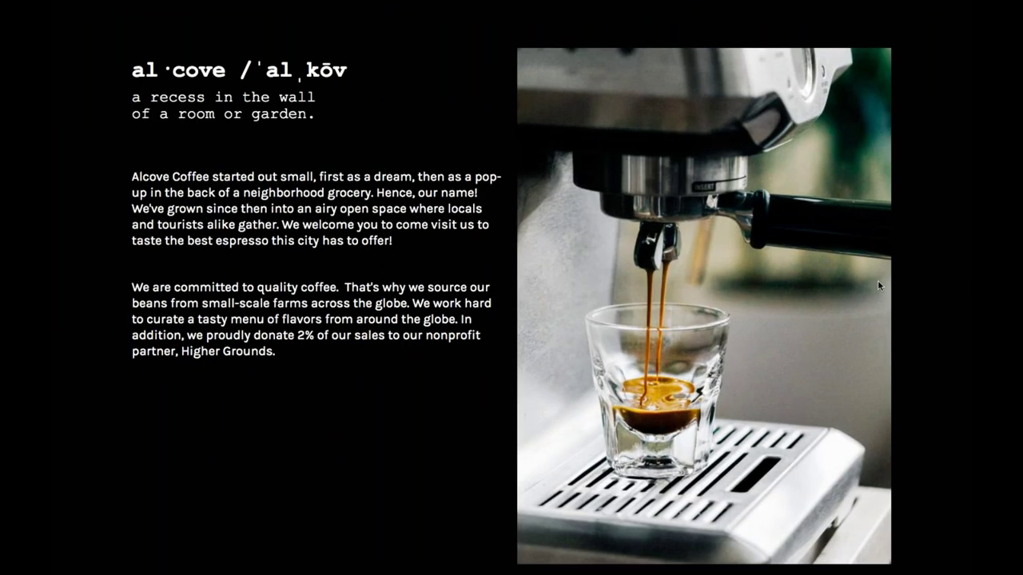
pyautogui.scroll(-3, 877, 286)
pyautogui.scroll(-5, 879, 286)
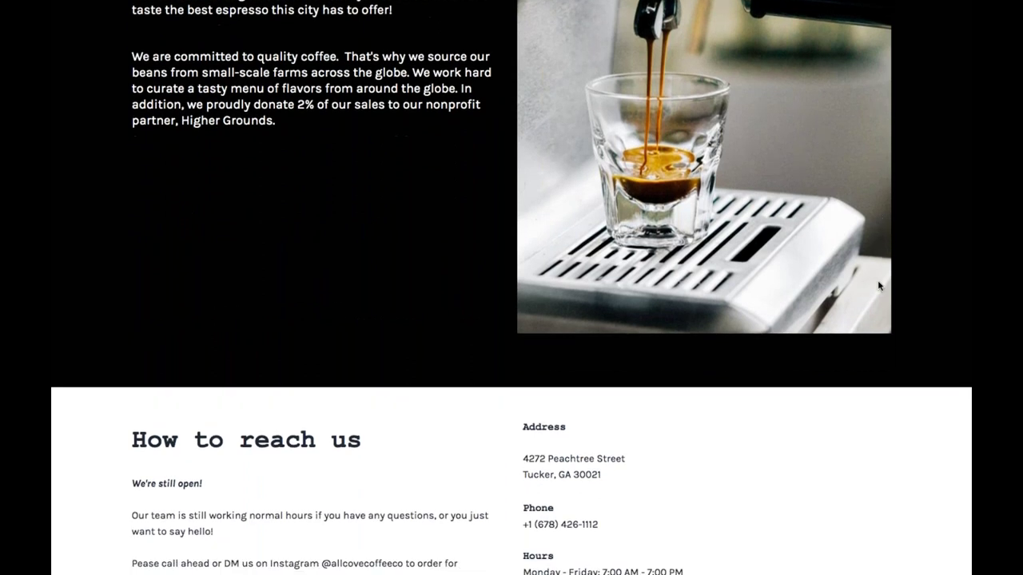
pyautogui.scroll(-3, 878, 286)
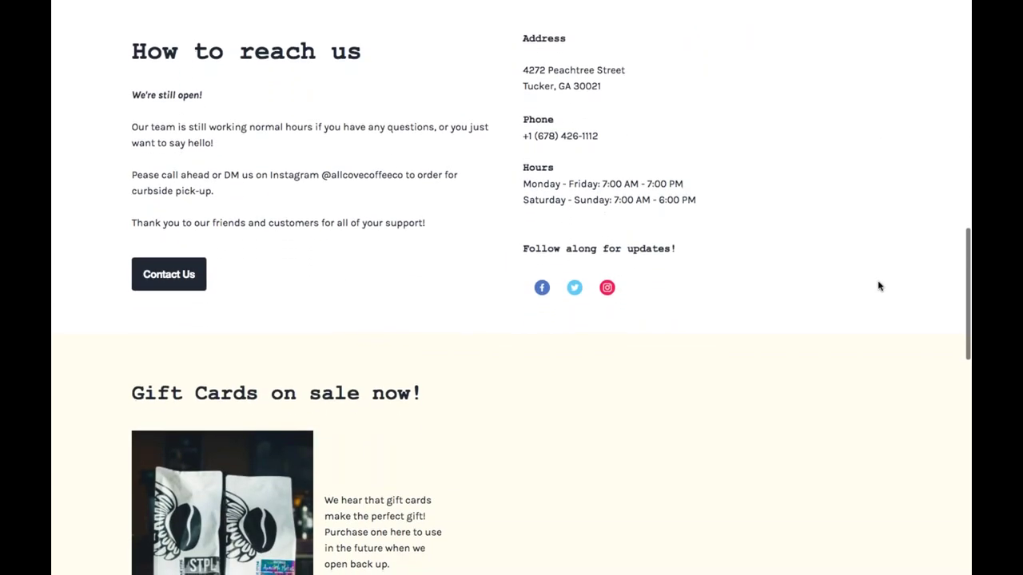
pyautogui.scroll(1, 879, 286)
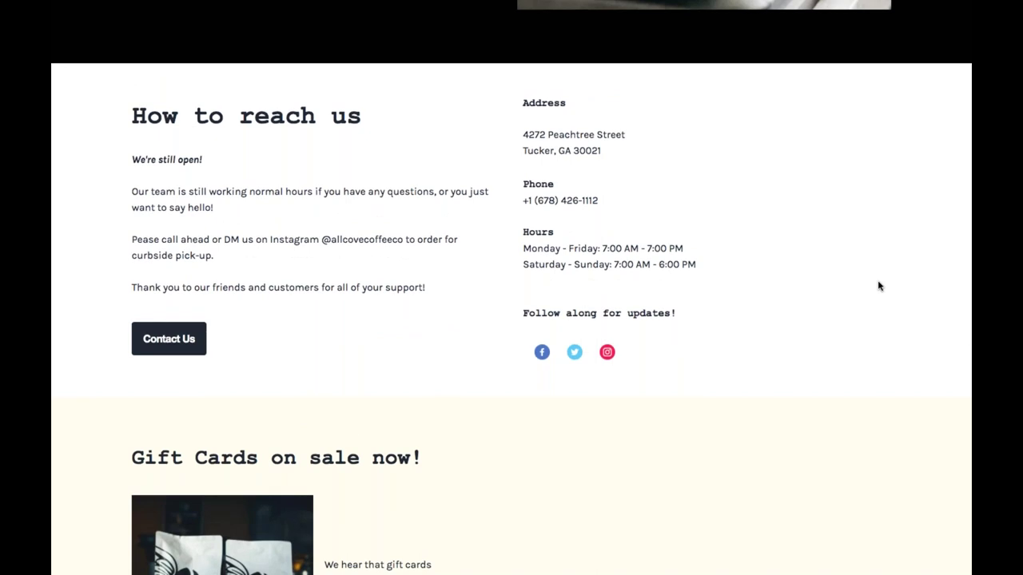
pyautogui.scroll(-3, 879, 286)
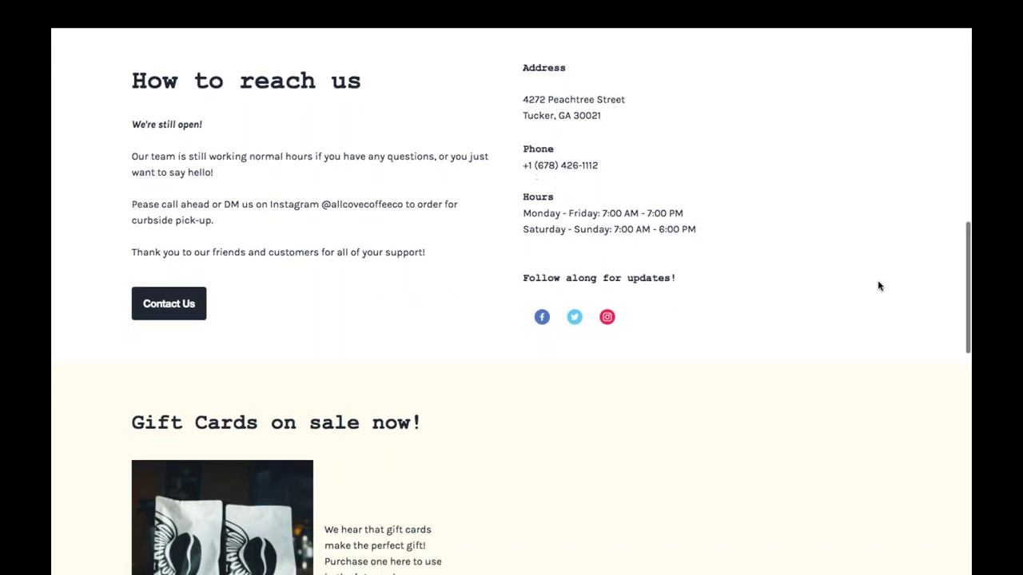
# Examine the gift card, Customer Reviews and Stay Updated sections of the Alcove Coffee Home page, and return to its start.
pyautogui.scroll(-3, 878, 286)
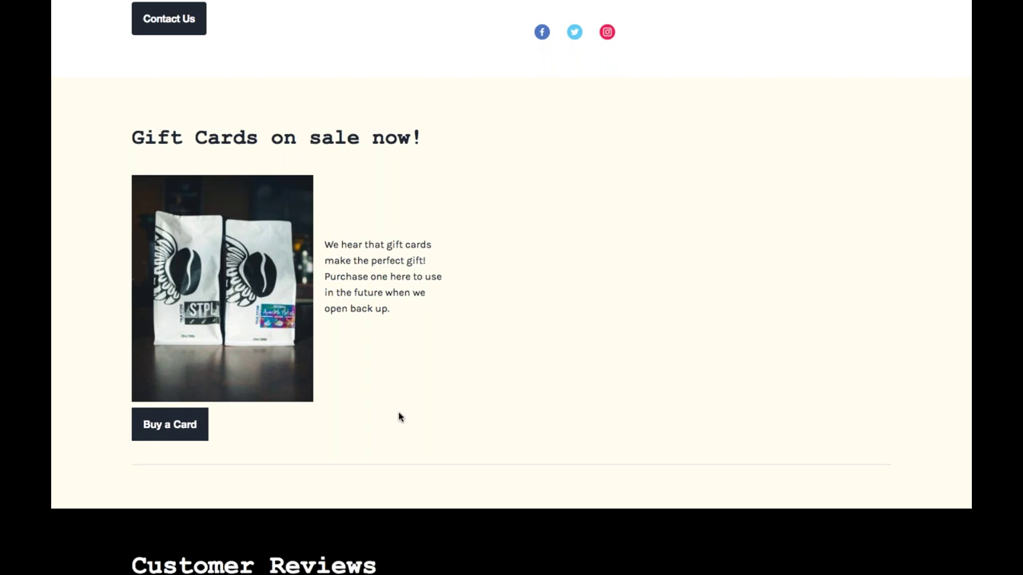
pyautogui.scroll(-1, 399, 416)
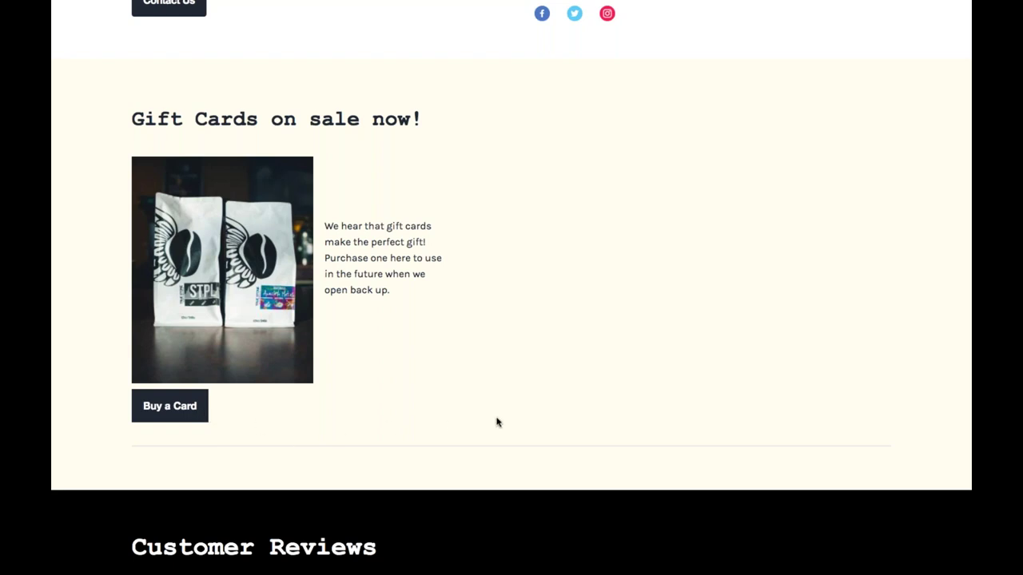
pyautogui.scroll(-3, 581, 422)
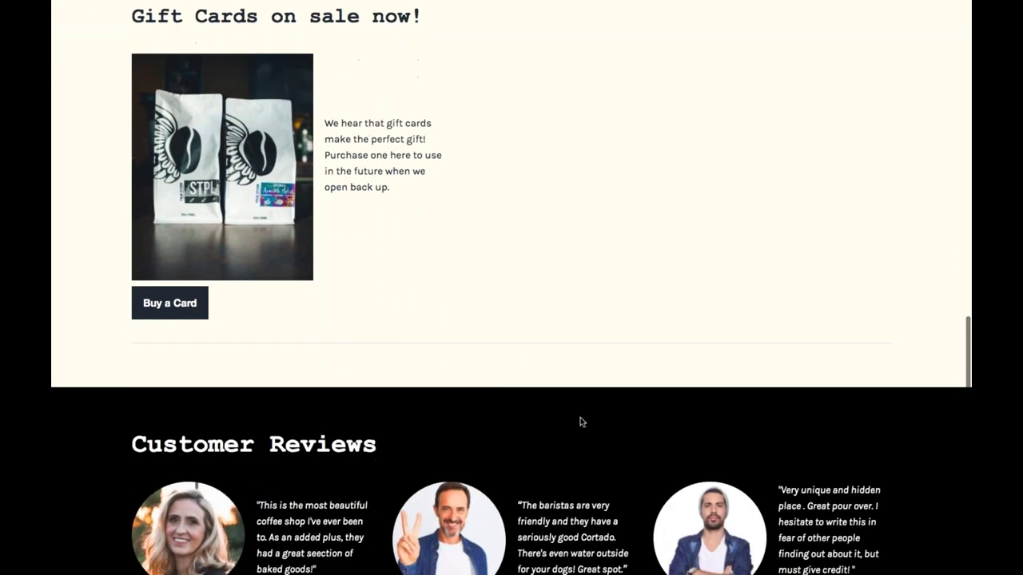
pyautogui.scroll(-3, 831, 462)
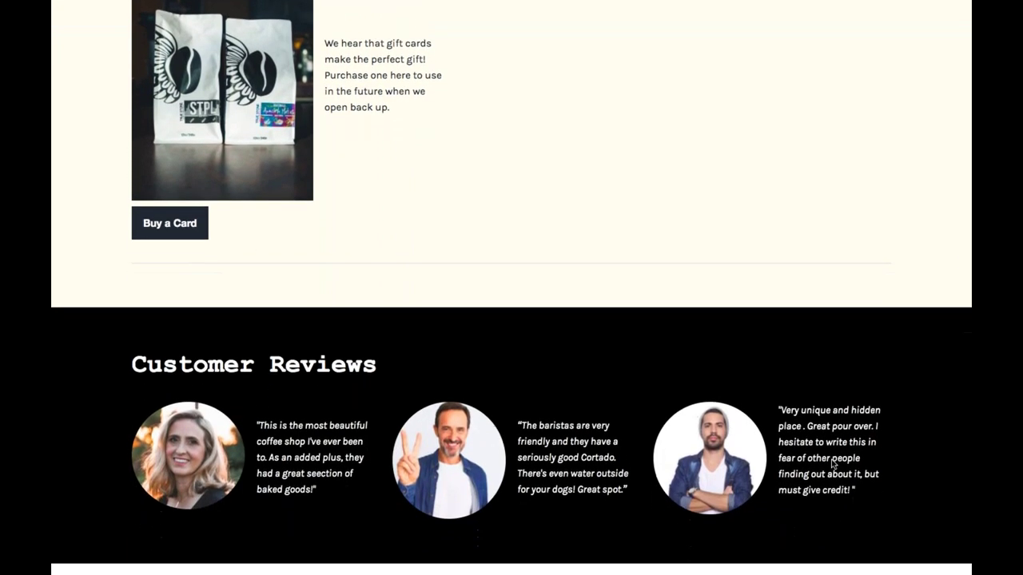
pyautogui.scroll(-3, 831, 463)
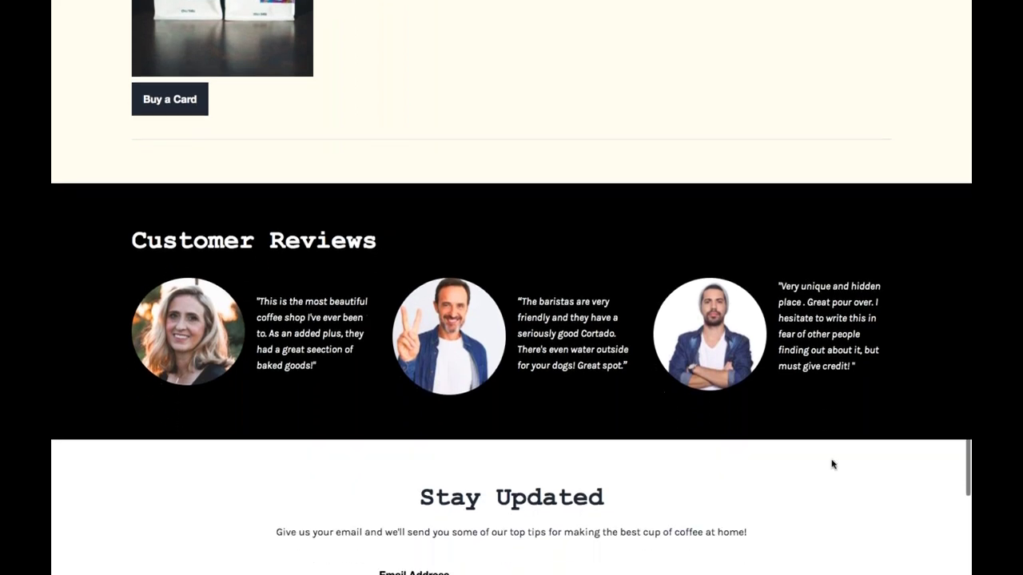
pyautogui.scroll(-3, 831, 463)
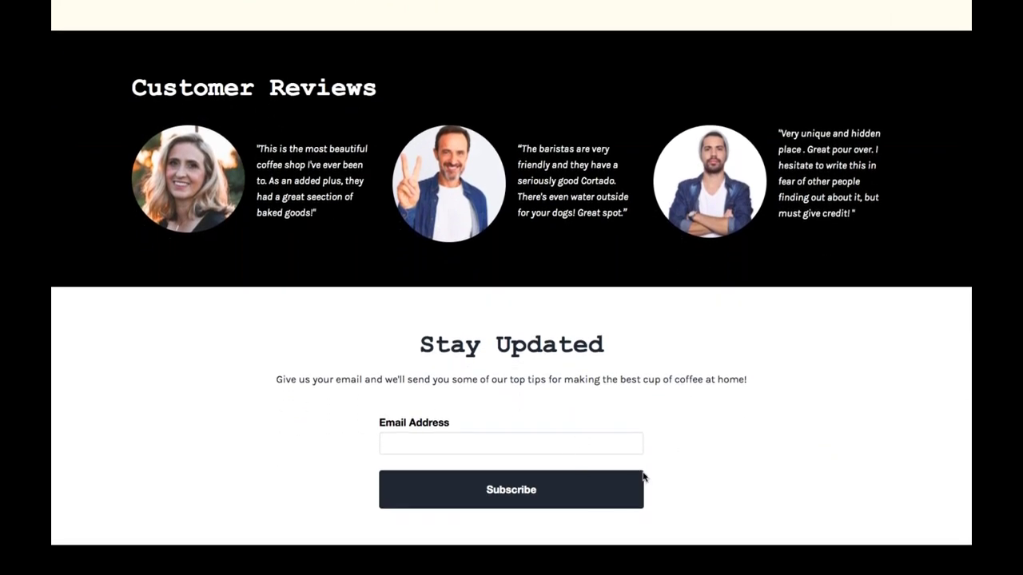
pyautogui.scroll(10, 634, 427)
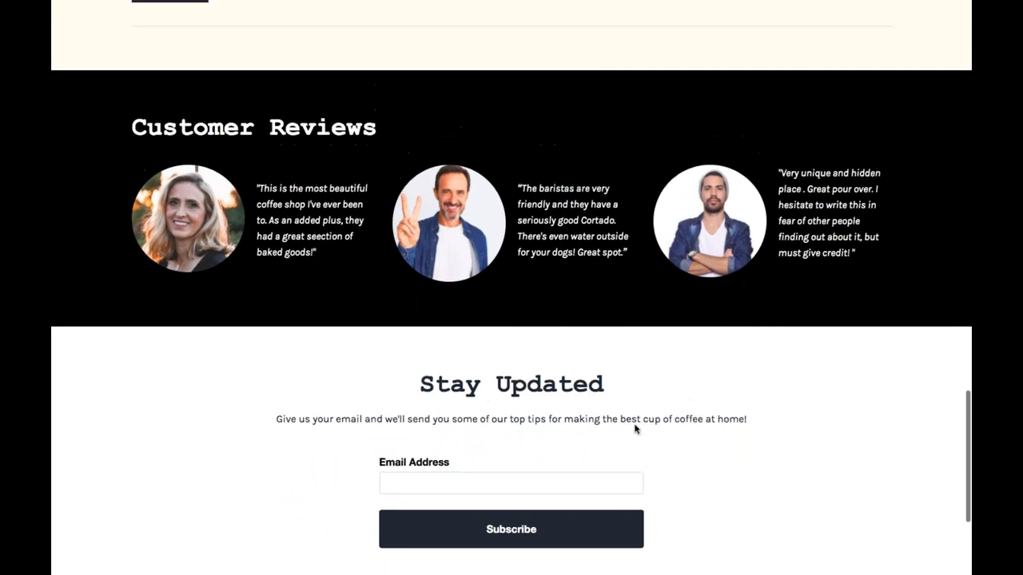
pyautogui.scroll(15, 634, 429)
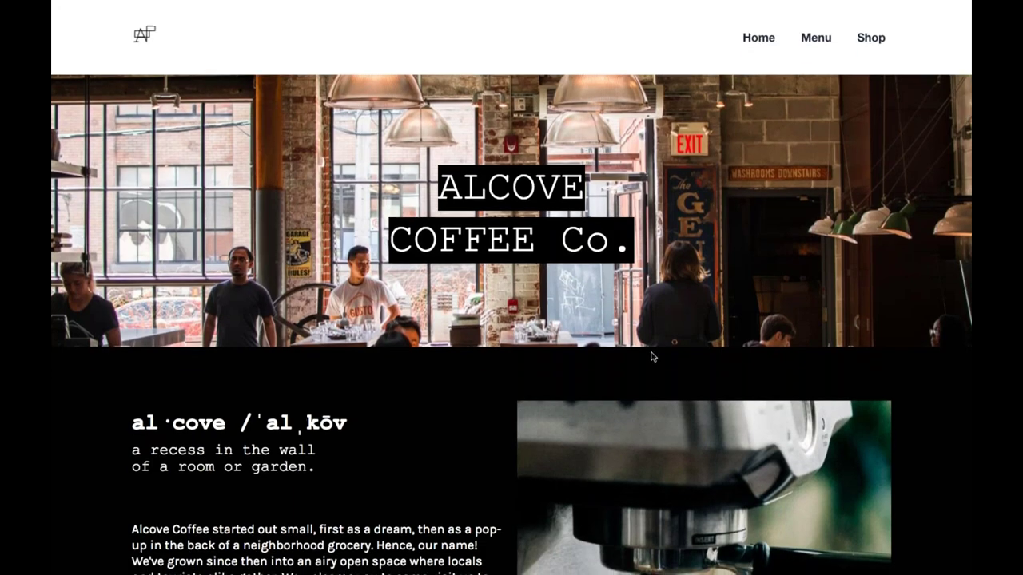
# Open the Alcove Coffee site's Menu page and review its header and the Iced drinks section.
pyautogui.click(816, 38)
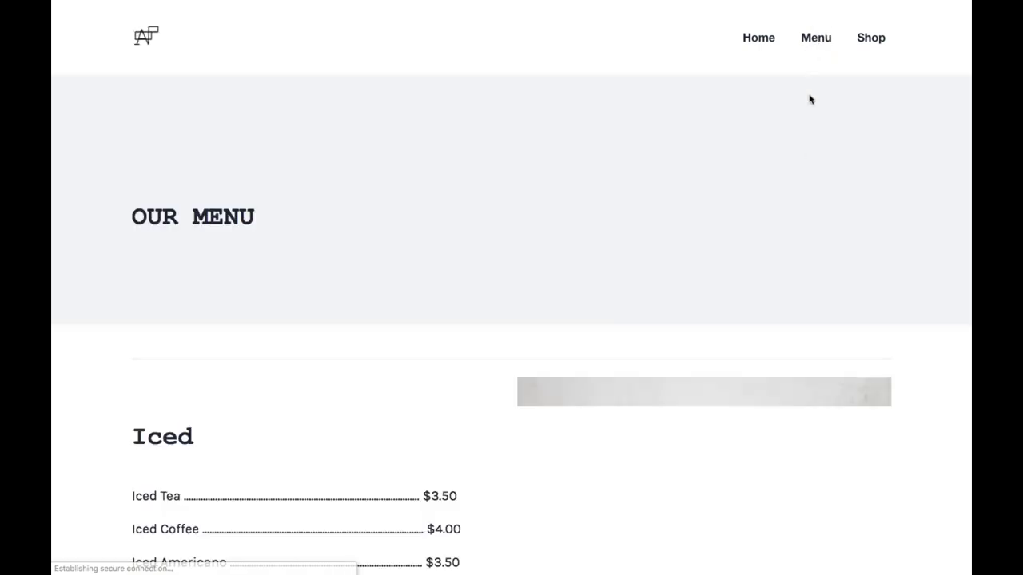
pyautogui.scroll(-1, 804, 167)
pyautogui.scroll(-3, 810, 195)
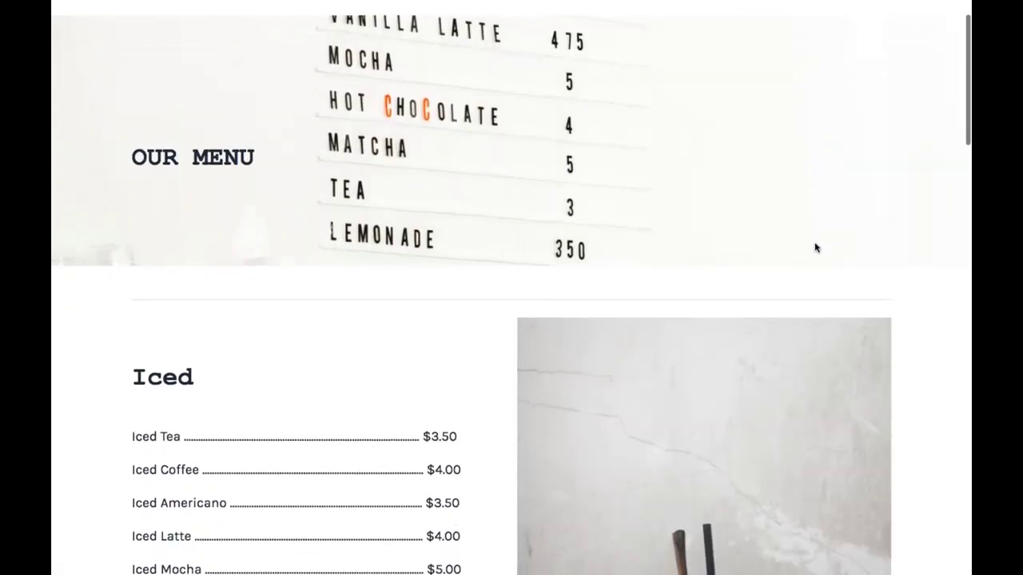
pyautogui.scroll(-2, 815, 248)
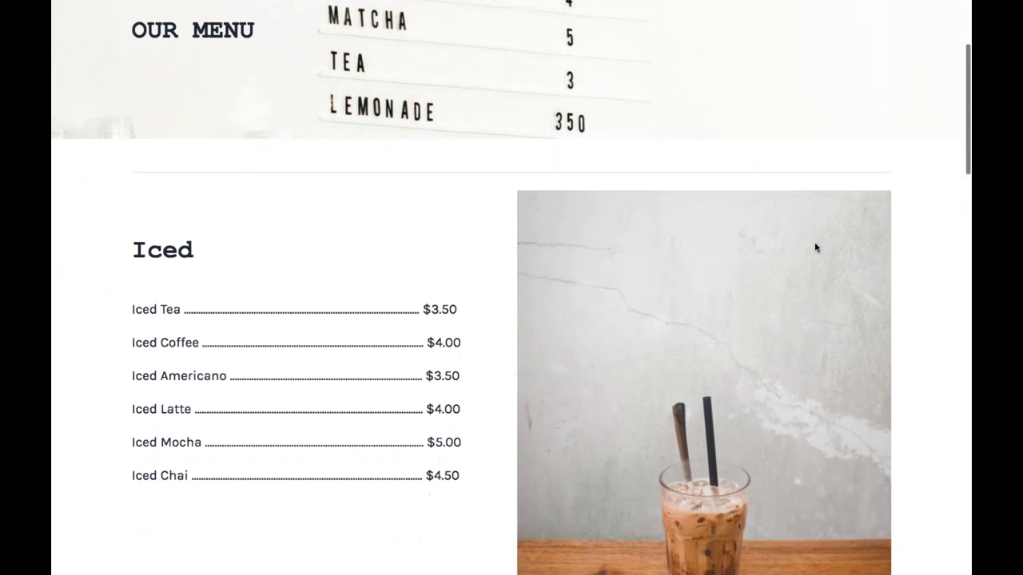
pyautogui.scroll(-1, 815, 247)
pyautogui.scroll(-2, 816, 248)
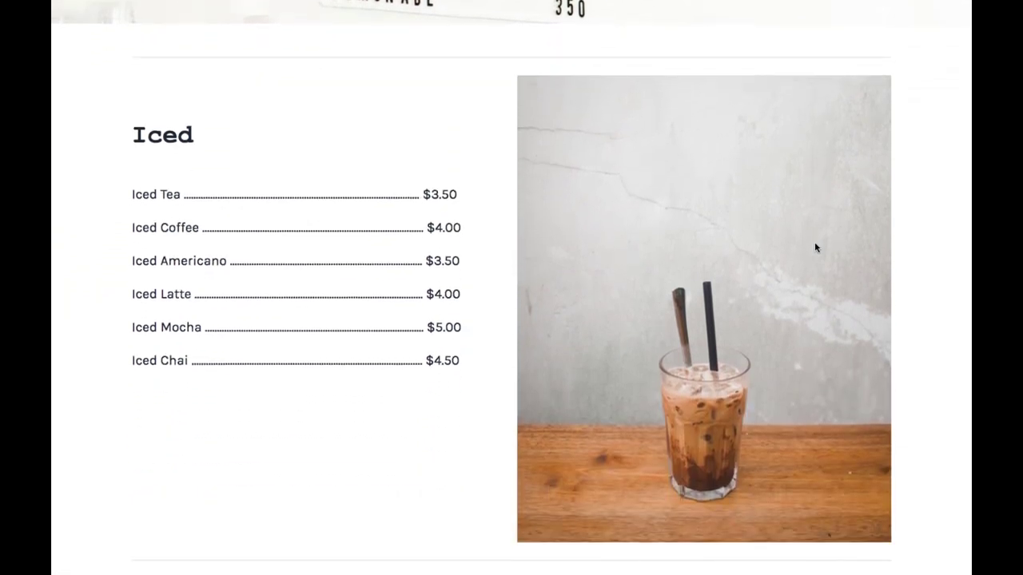
pyautogui.scroll(-1, 816, 248)
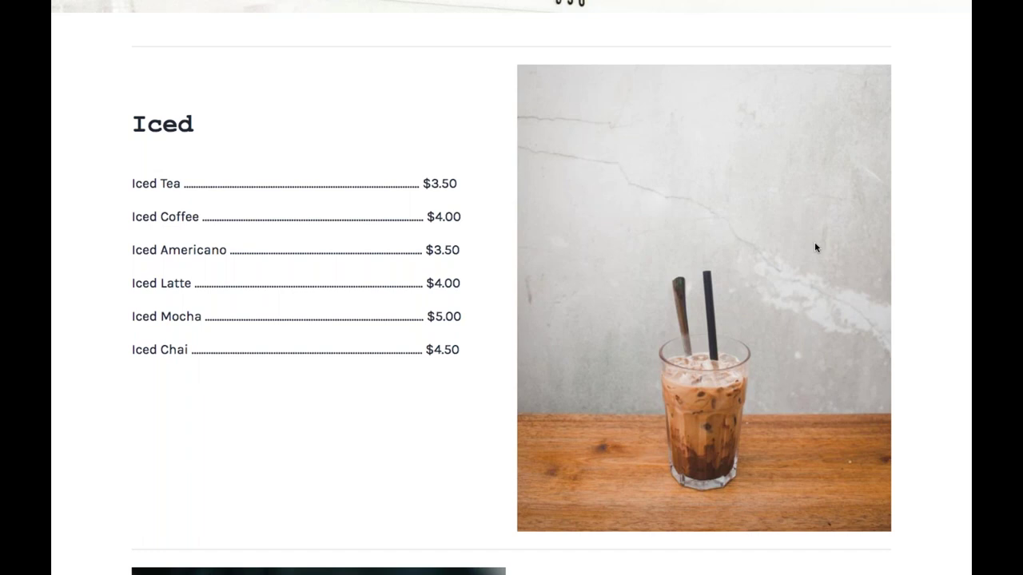
pyautogui.scroll(4, 814, 244)
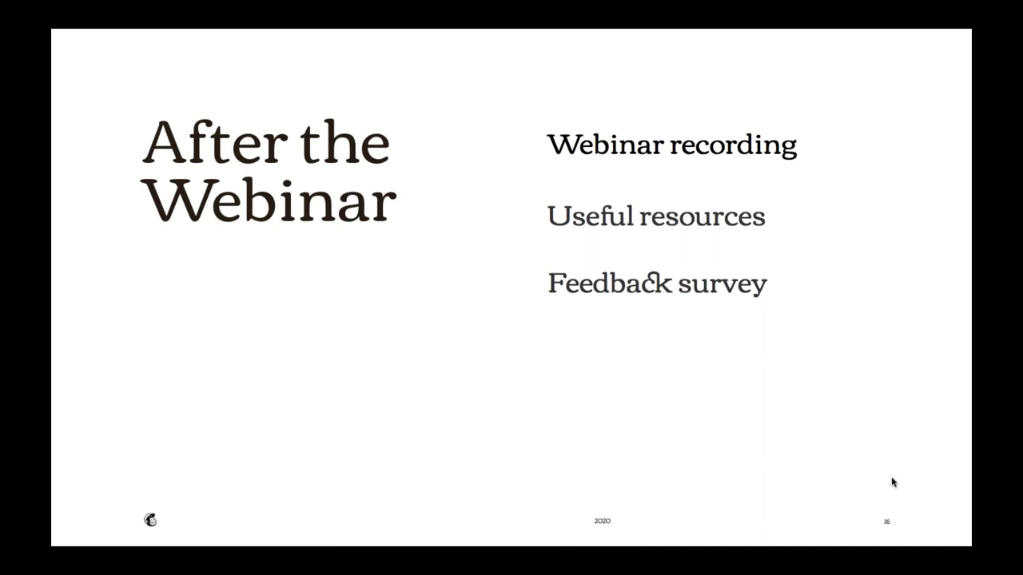
pyautogui.press('Right')
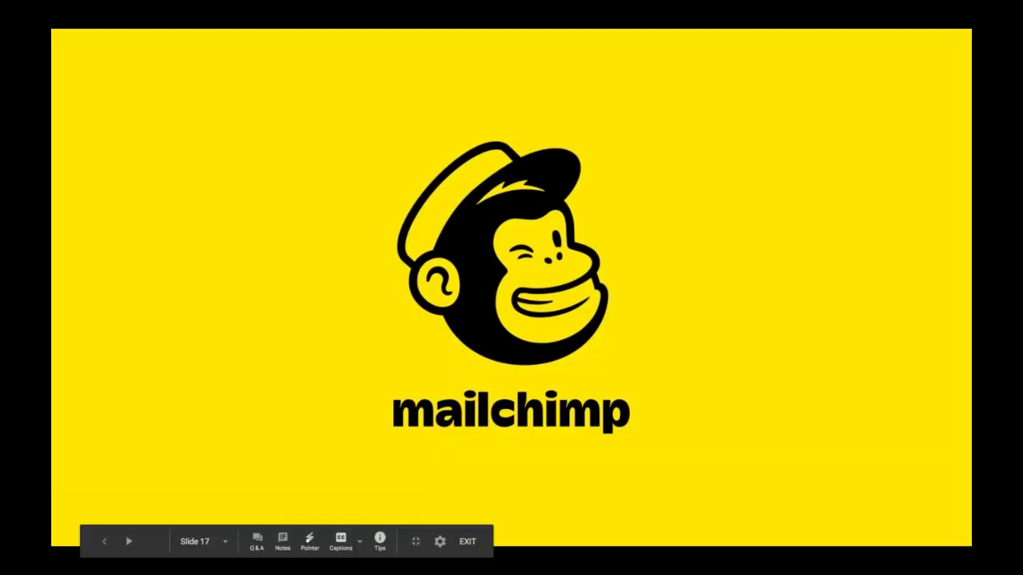